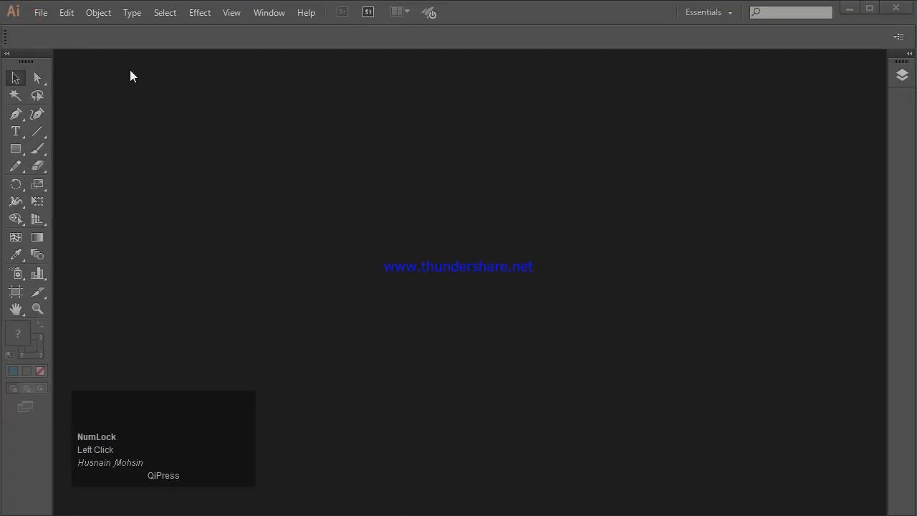
# Step: Start a new document and set its width and height to 500
pyautogui.click(40, 15)
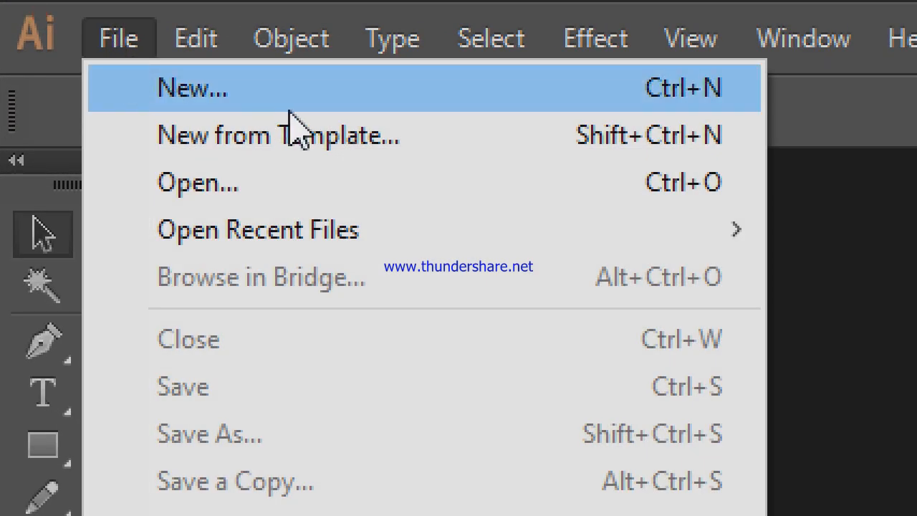
pyautogui.click(314, 106)
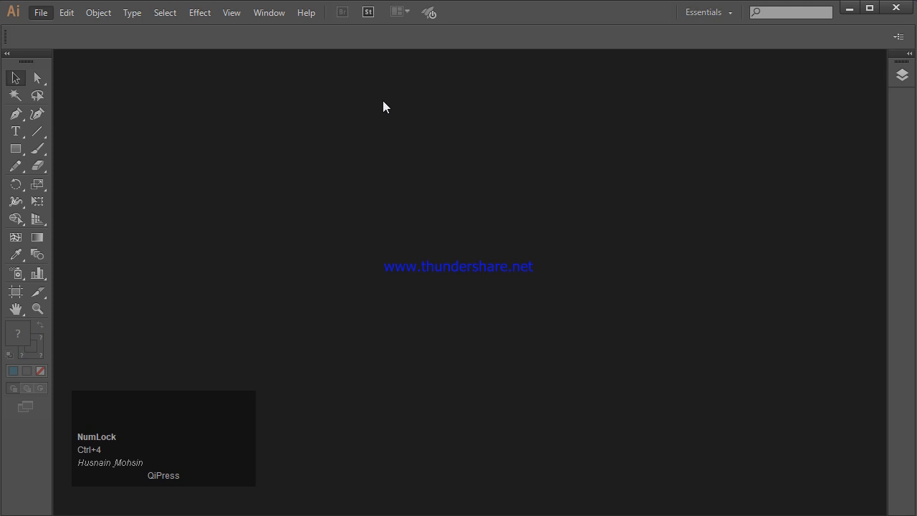
pyautogui.moveTo(404, 105); pyautogui.dragTo(391, 10)
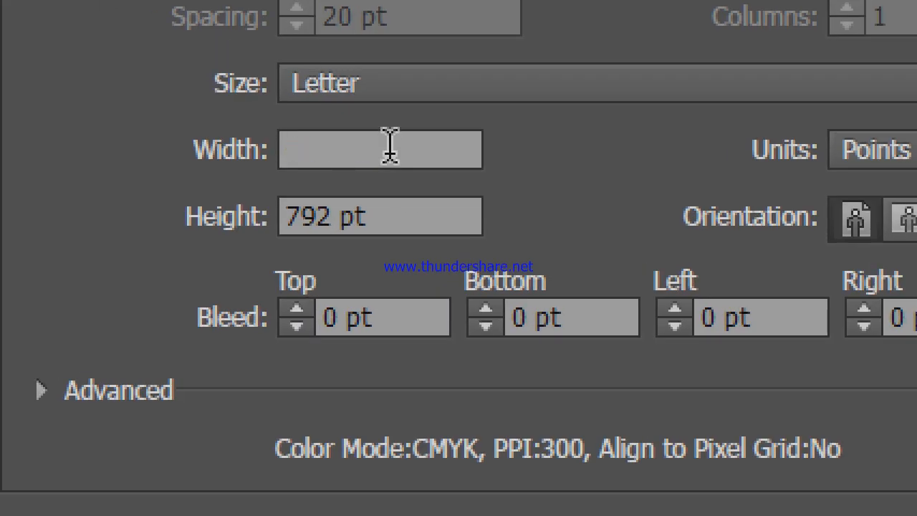
pyautogui.click(387, 160)
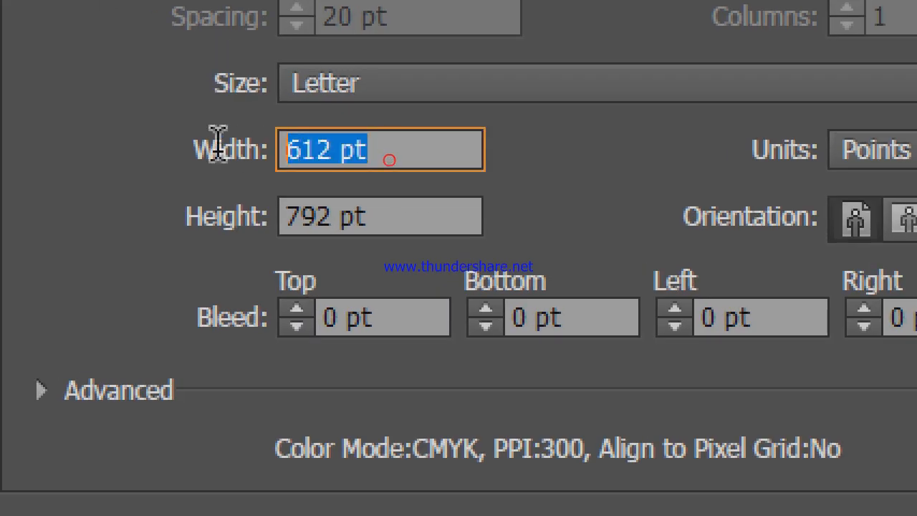
pyautogui.write('500')
pyautogui.press('Tab')
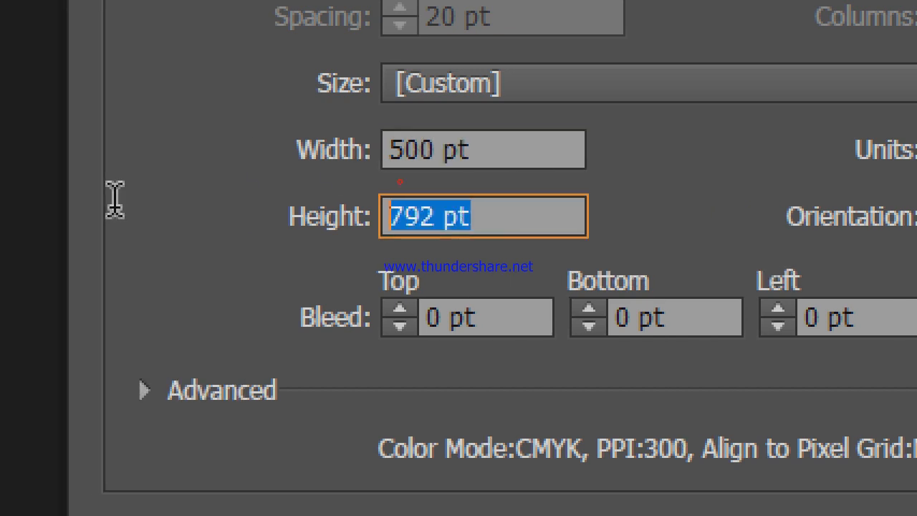
pyautogui.write('6')
pyautogui.press('BackSpace')
pyautogui.write('5')
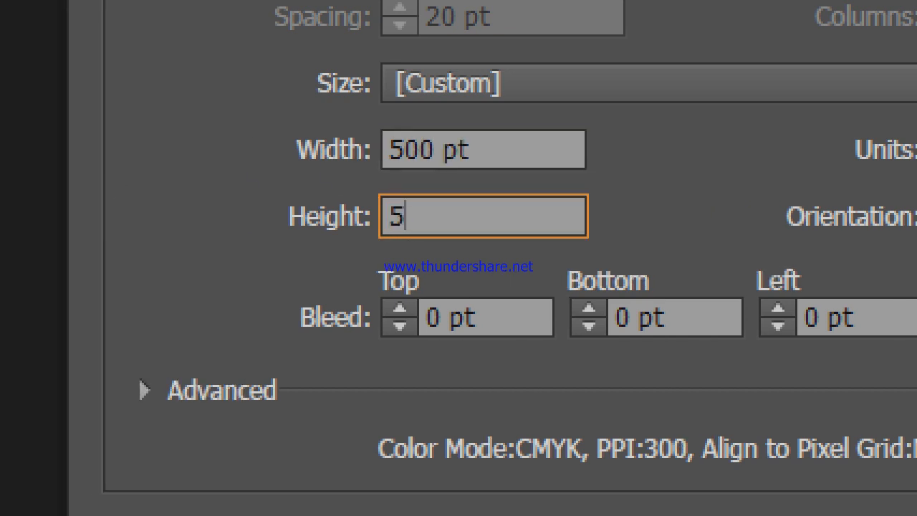
pyautogui.write('00')
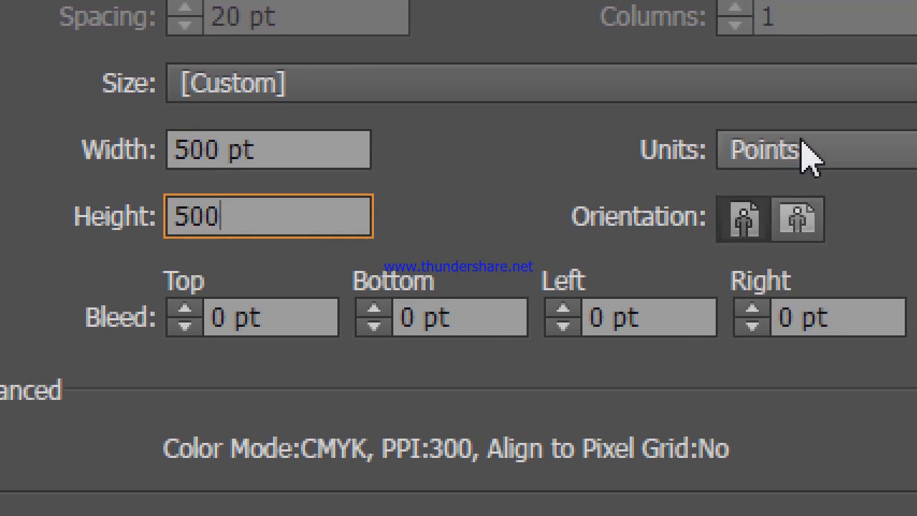
# Step: Set the units to pixels and the color mode to RGB, and create the document
pyautogui.click(802, 152)
pyautogui.click(805, 435)
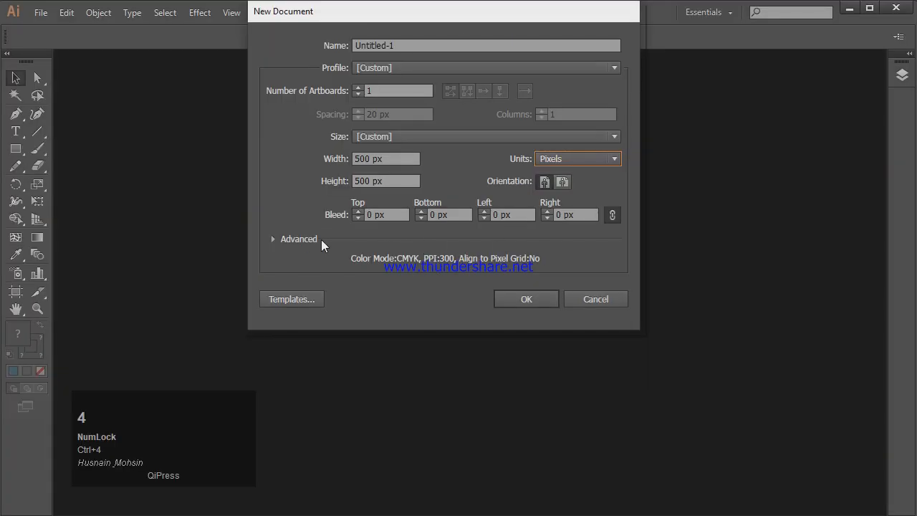
pyautogui.click(279, 239)
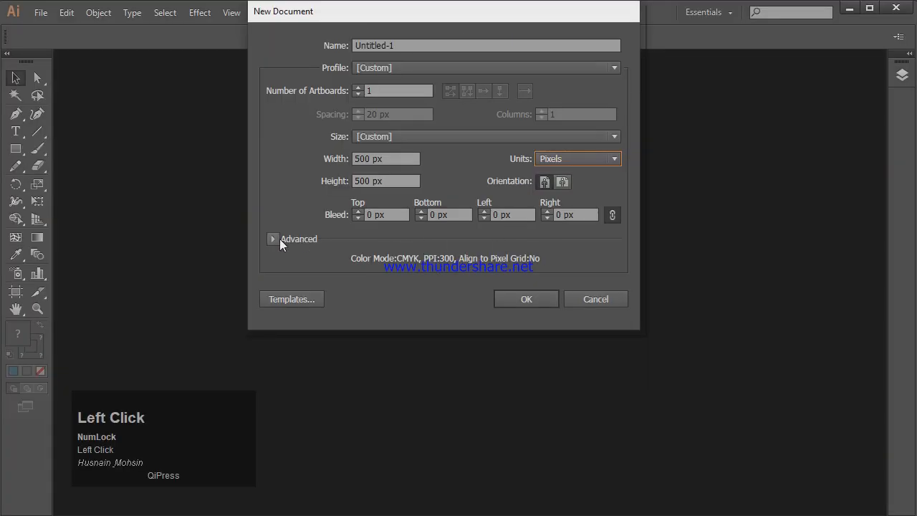
pyautogui.click(355, 263)
pyautogui.click(372, 279)
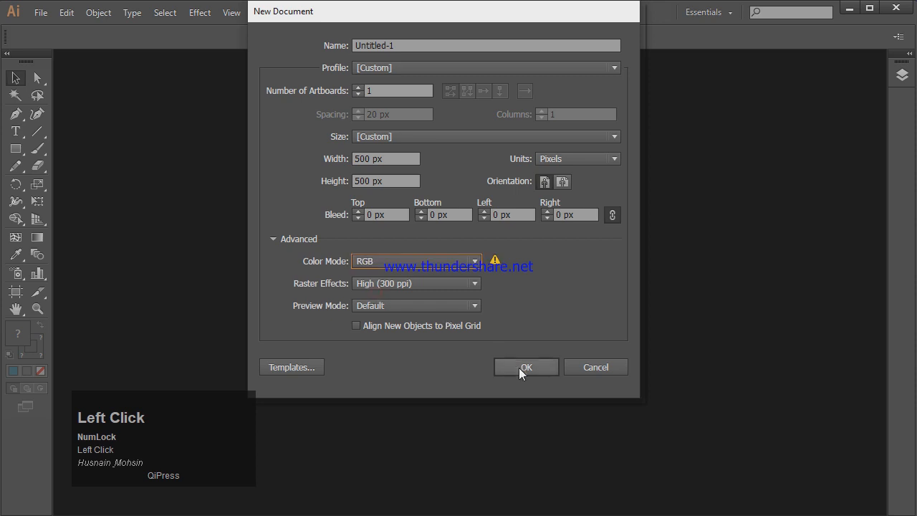
pyautogui.click(526, 367)
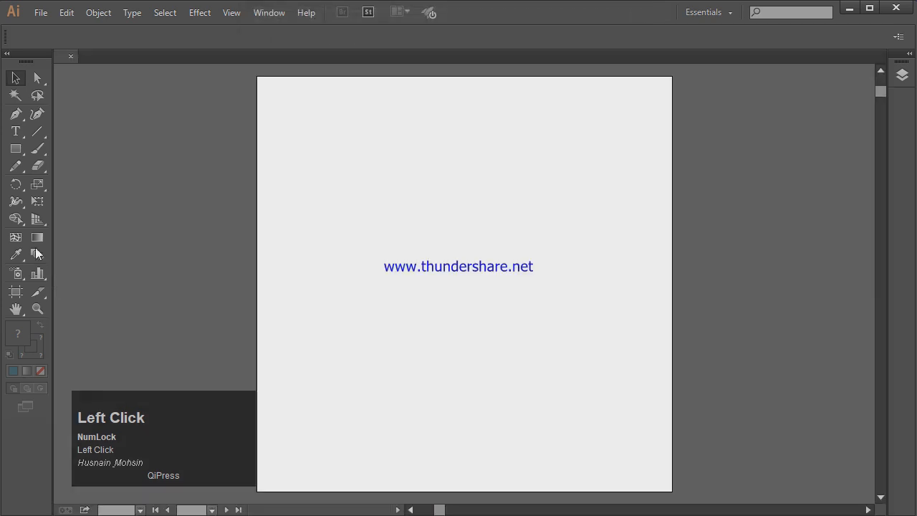
# Step: Draw a rectangle with no fill and no stroke covering the whole artboard
pyautogui.hotkey('ctrl', '4')
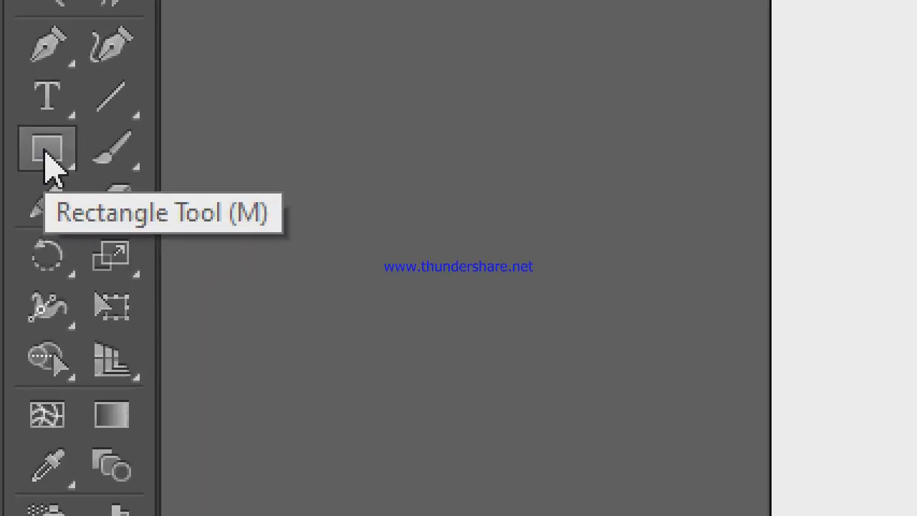
pyautogui.click(15, 152)
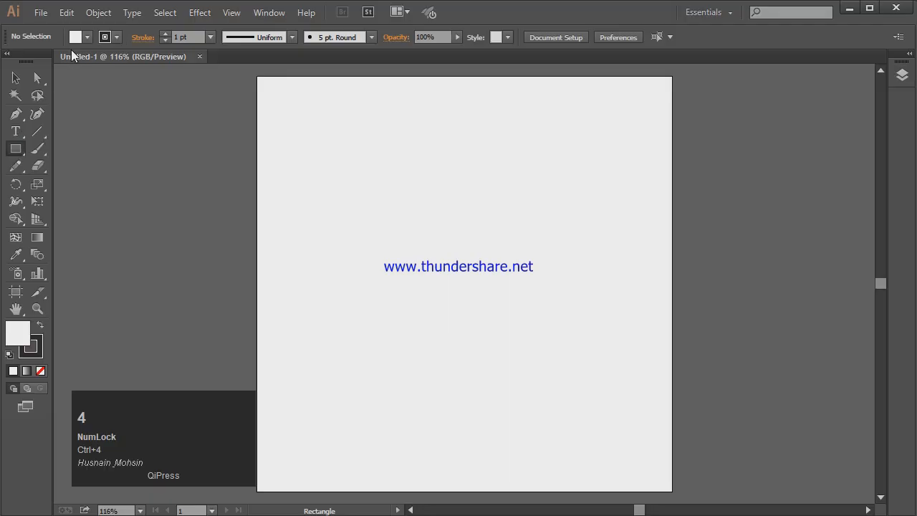
pyautogui.click(87, 37)
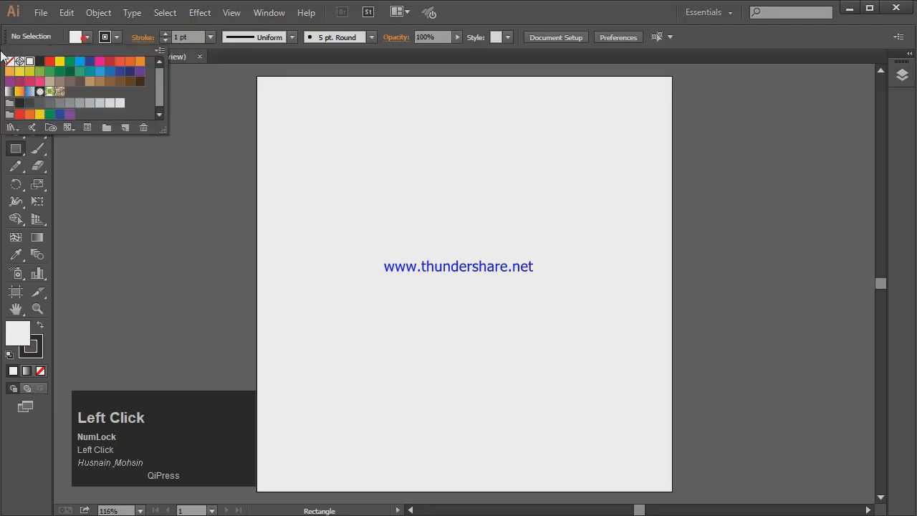
pyautogui.click(9, 63)
pyautogui.click(114, 37)
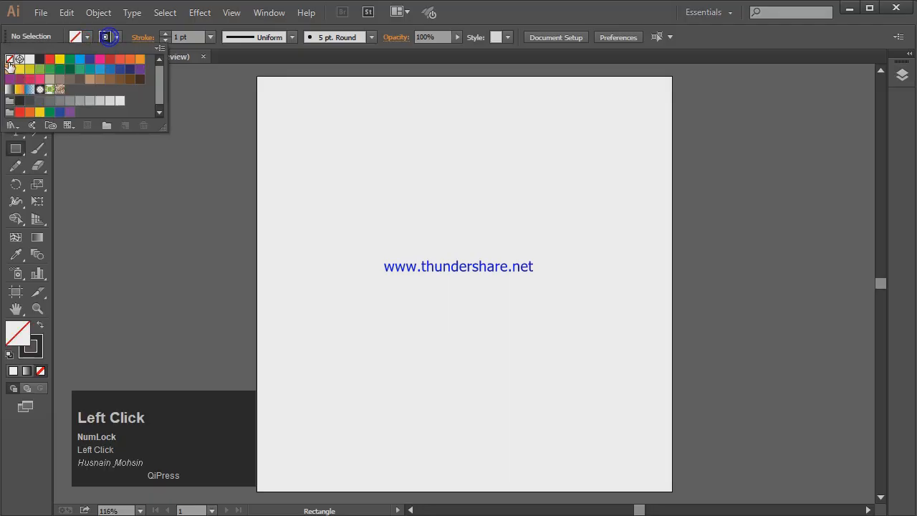
pyautogui.click(9, 63)
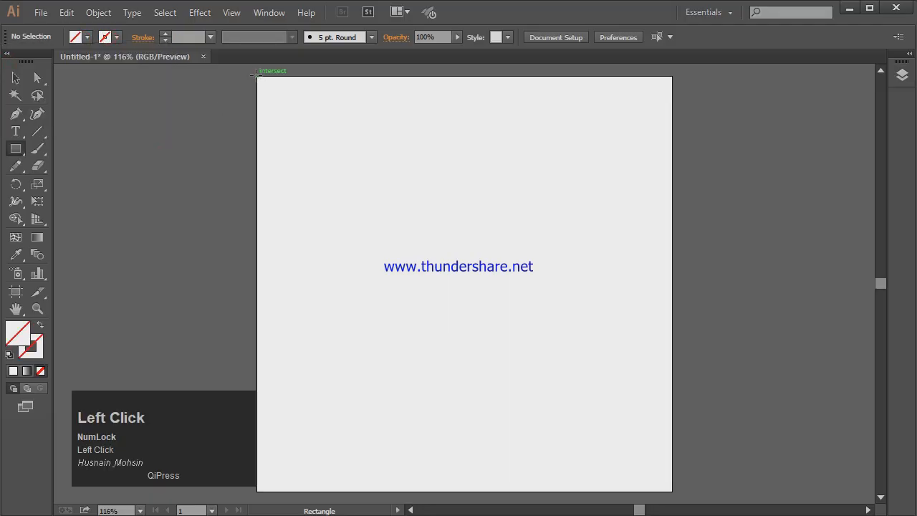
pyautogui.moveTo(257, 75); pyautogui.dragTo(672, 491)
pyautogui.click(16, 78)
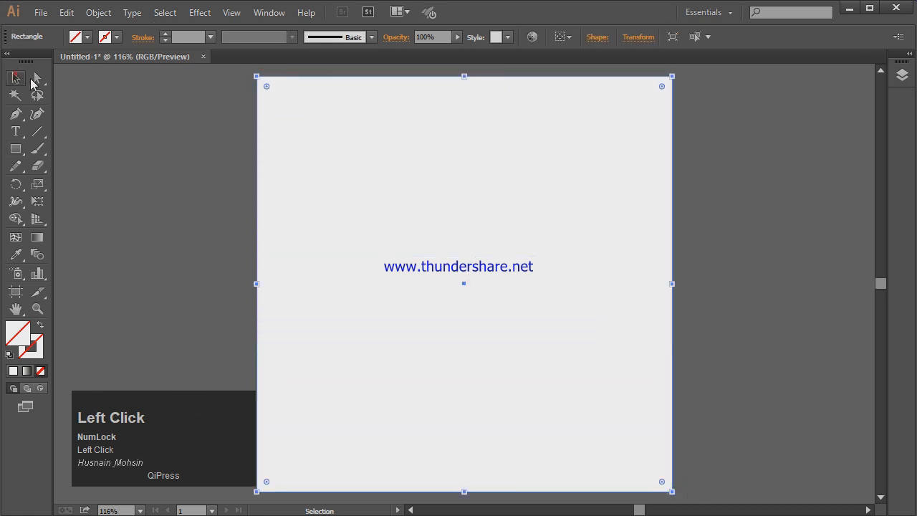
pyautogui.click(203, 141)
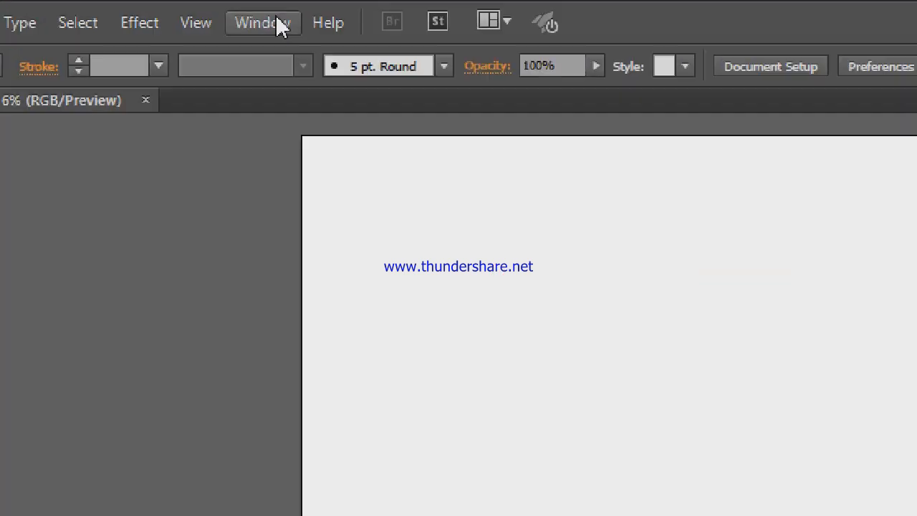
# Step: Show the Gradient settings and fill the artboard-sized rectangle with the white-to-black linear gradient
pyautogui.click(279, 14)
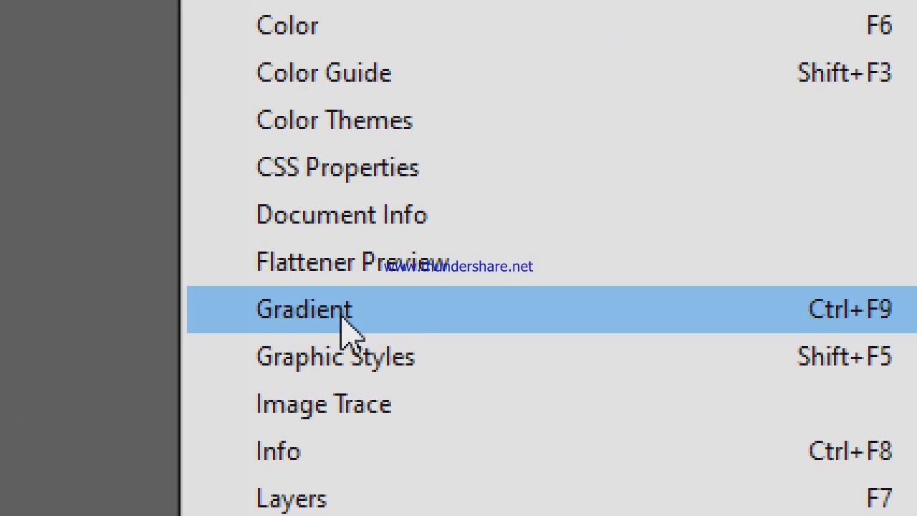
pyautogui.click(346, 314)
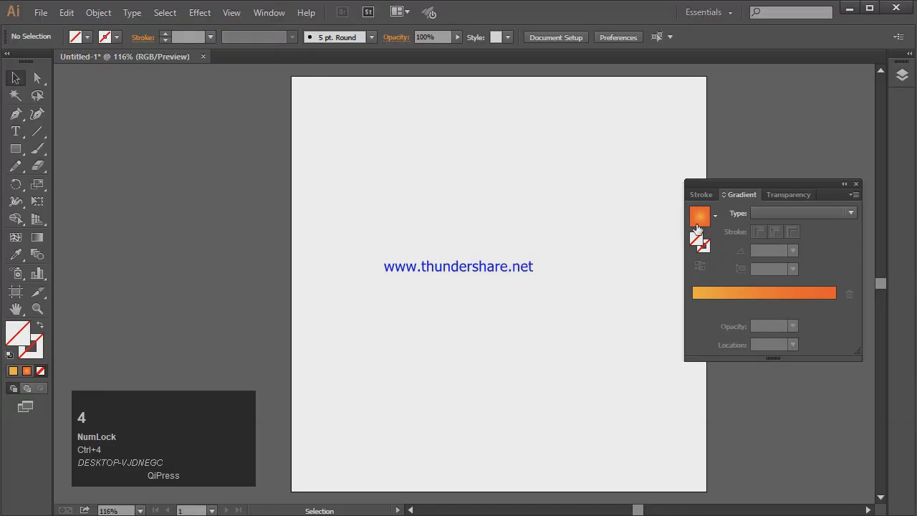
pyautogui.click(698, 228)
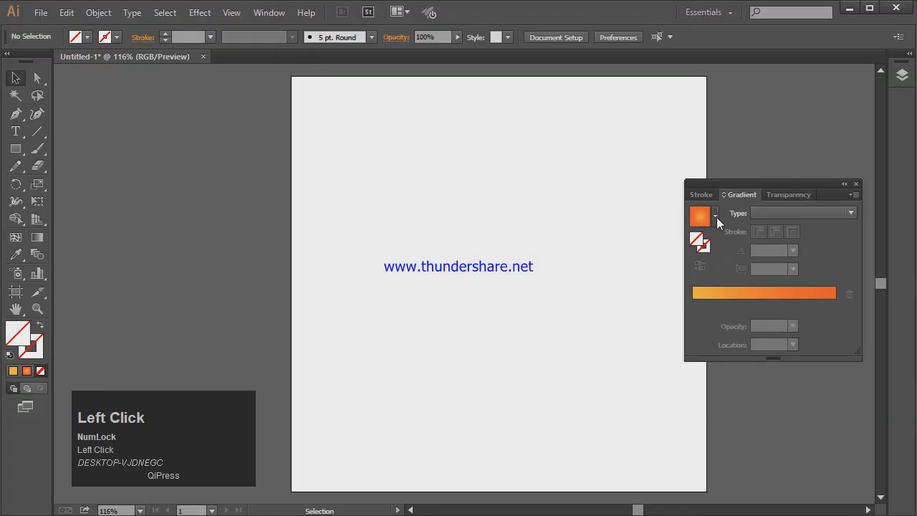
pyautogui.click(634, 247)
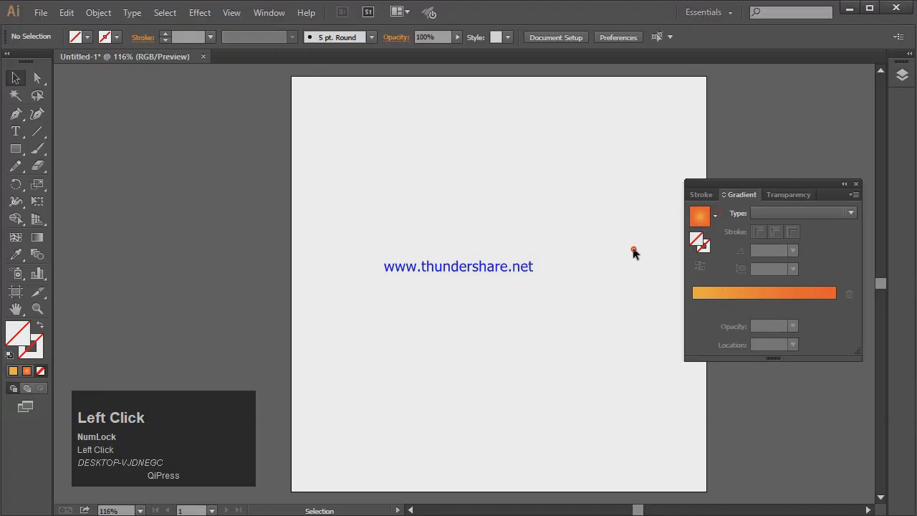
pyautogui.click(698, 218)
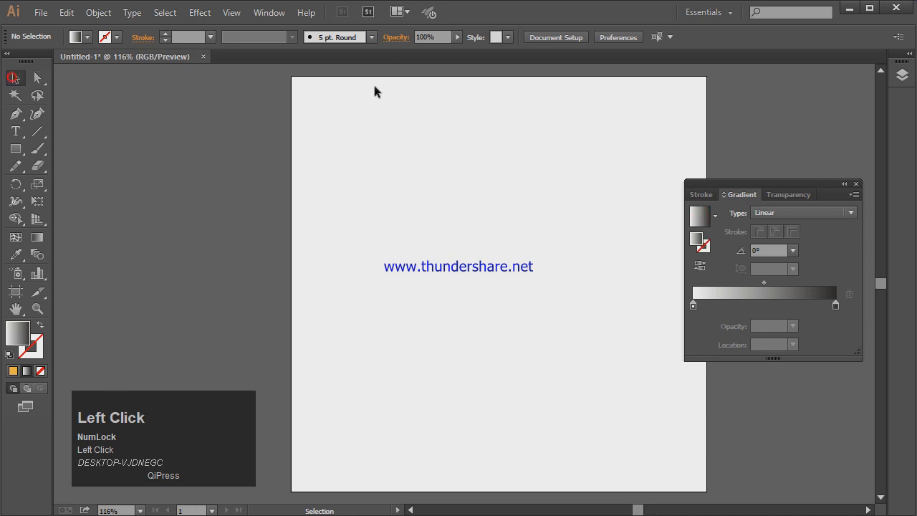
pyautogui.click(375, 77)
pyautogui.click(700, 218)
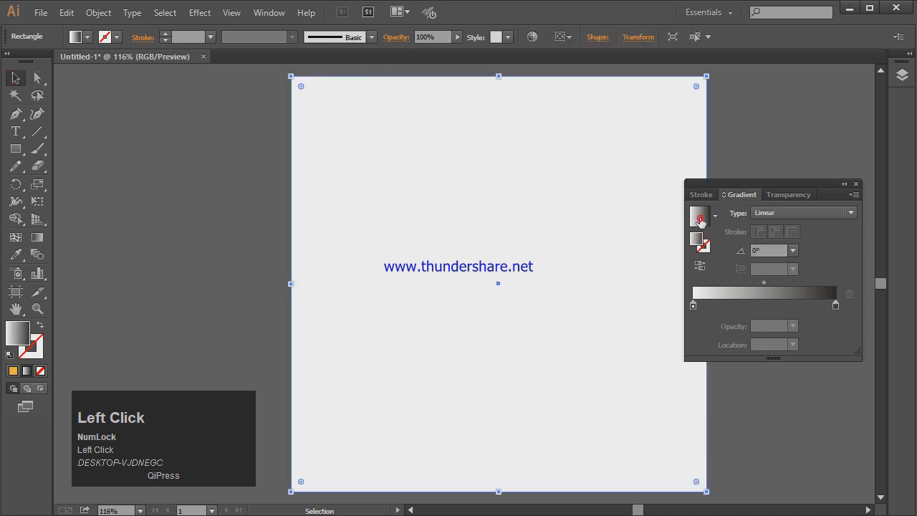
pyautogui.hotkey('ctrl', '4')
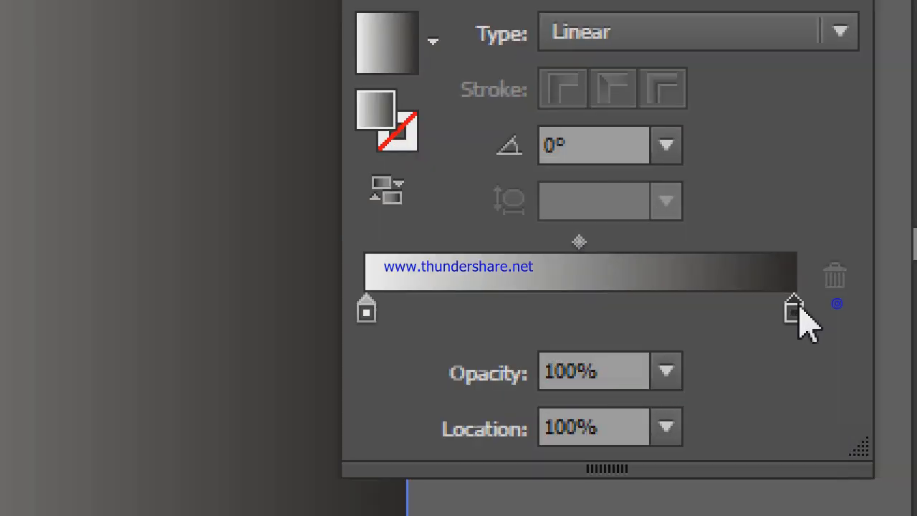
# Step: Recolor the gradient's black end stop with the reddish-orange swatch
pyautogui.doubleClick(836, 306)
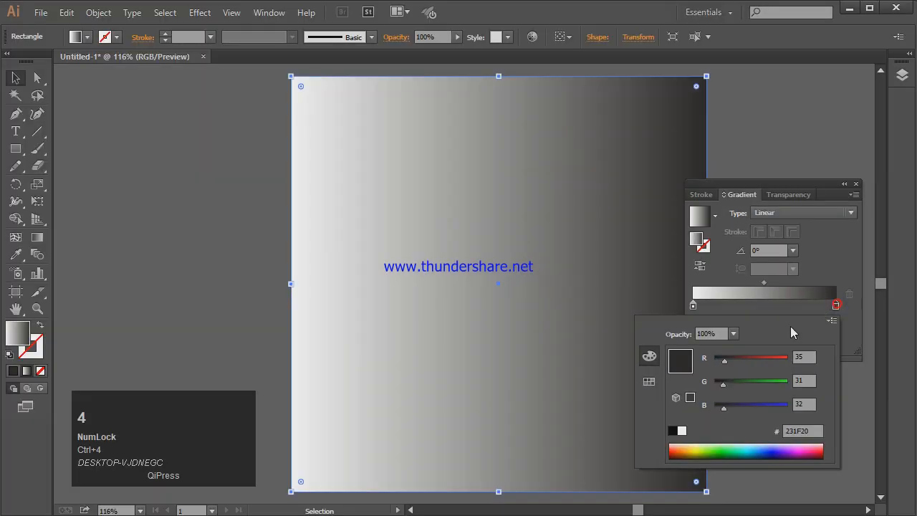
pyautogui.click(650, 381)
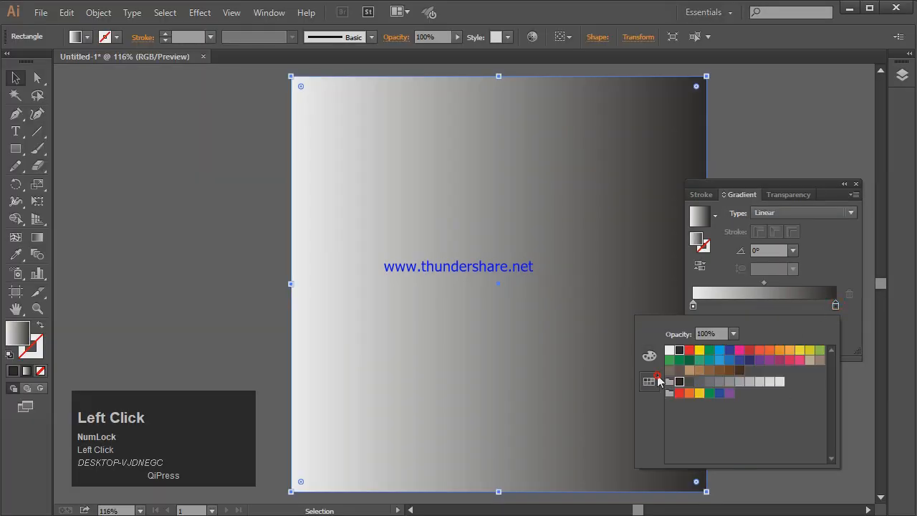
pyautogui.click(758, 351)
pyautogui.click(769, 351)
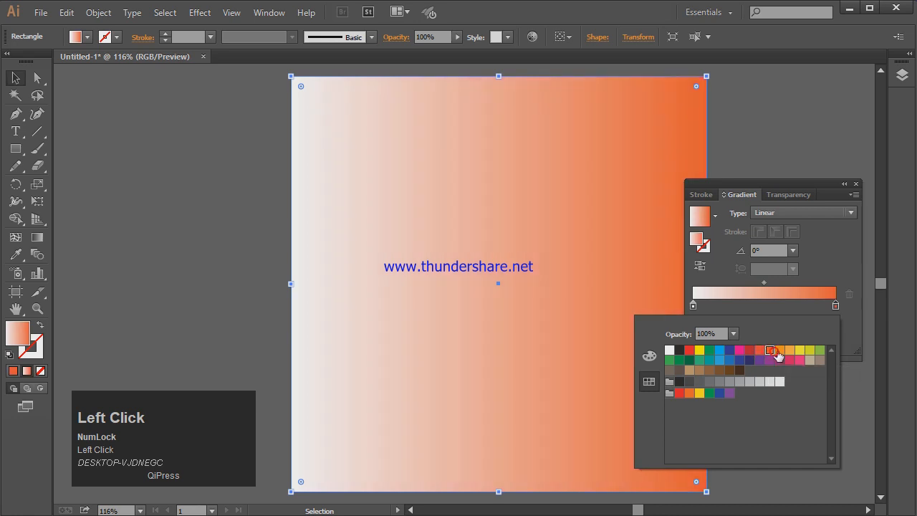
pyautogui.click(778, 351)
pyautogui.click(770, 351)
pyautogui.click(759, 351)
pyautogui.click(767, 350)
# Step: Recolor the gradient's white start stop with the light orange swatch (FBB040)
pyautogui.click(692, 307)
pyautogui.doubleClick(692, 307)
pyautogui.click(800, 350)
pyautogui.click(790, 351)
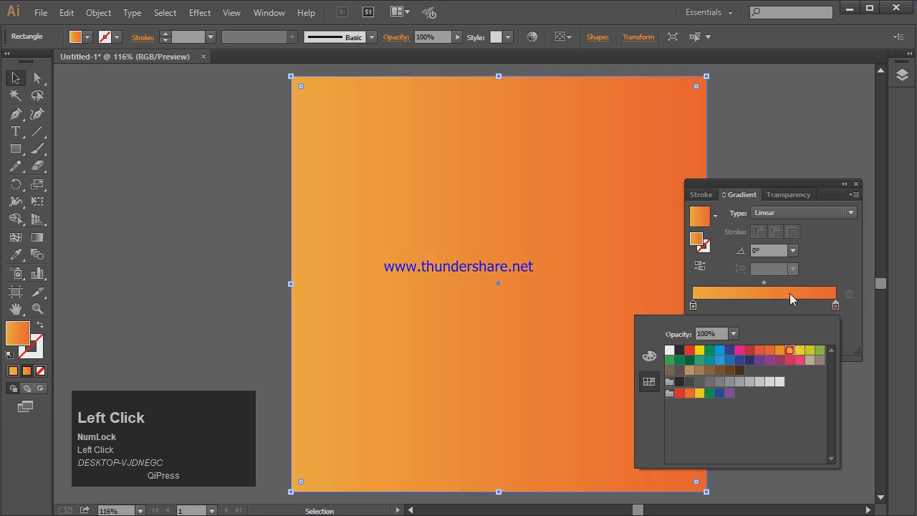
# Step: Change the rectangle's gradient type to Radial and shift the gradient midpoint to about 40%
pyautogui.click(785, 213)
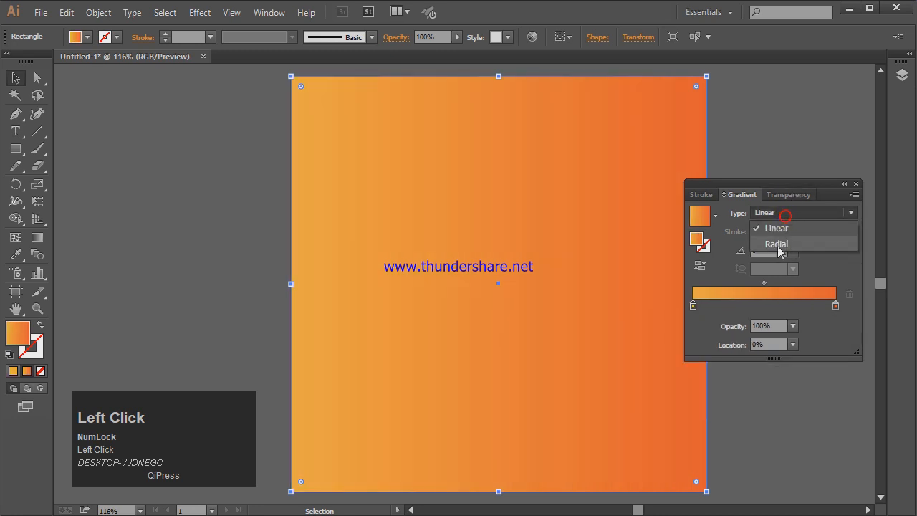
pyautogui.click(780, 245)
pyautogui.moveTo(763, 283); pyautogui.dragTo(753, 286)
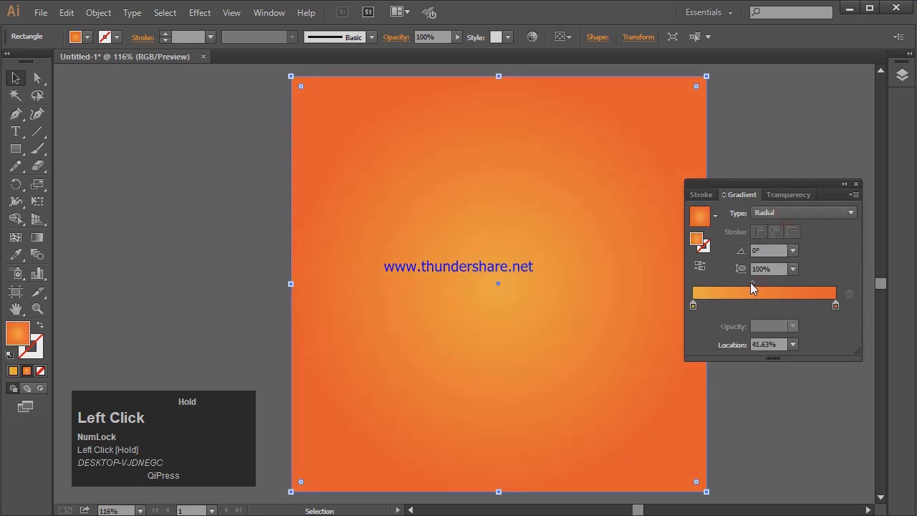
# Step: Set the green value of the gradient's start stop to 194 (FBC240) and deselect the rectangle
pyautogui.doubleClick(693, 306)
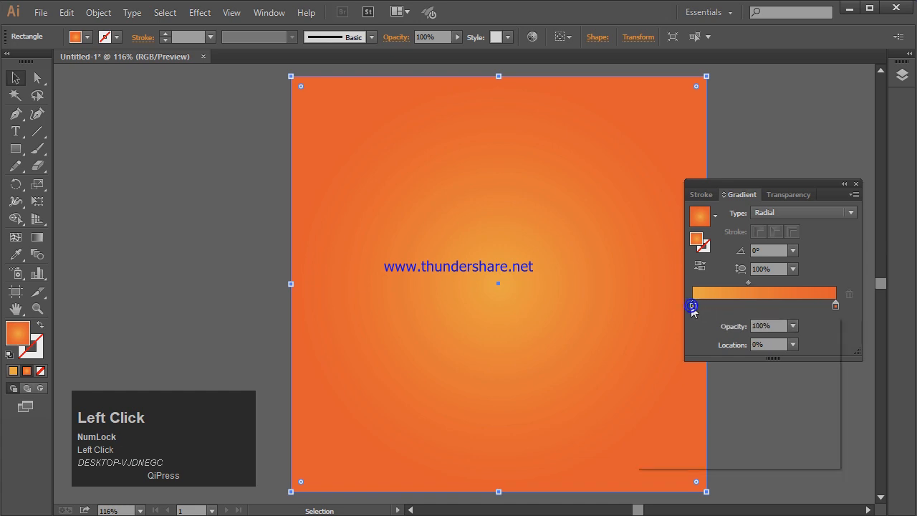
pyautogui.click(648, 359)
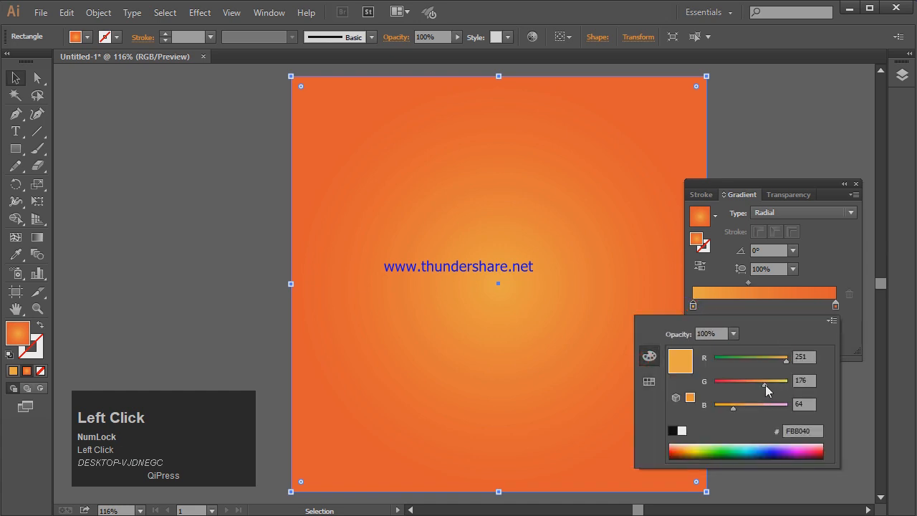
pyautogui.moveTo(760, 388); pyautogui.dragTo(771, 389)
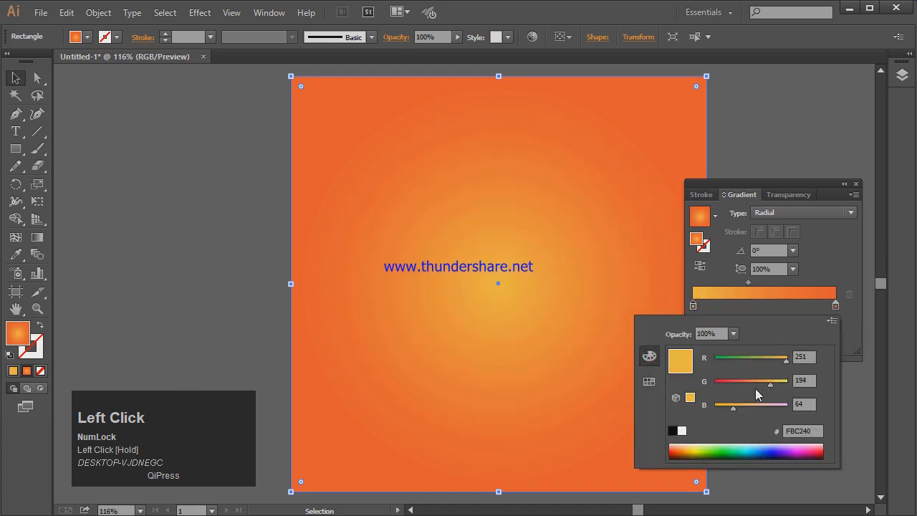
pyautogui.click(270, 191)
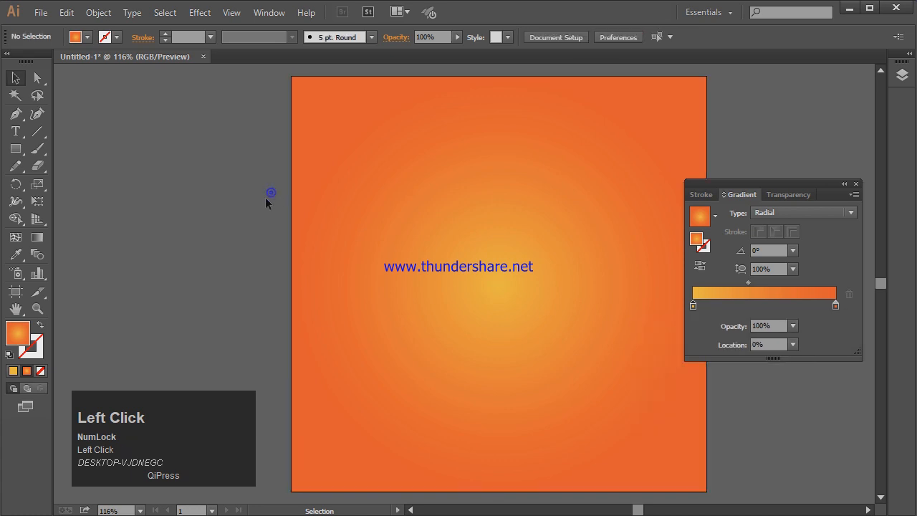
# Step: Put away the gradient settings and leave the background rectangle deselected
pyautogui.click(844, 183)
pyautogui.click(705, 184)
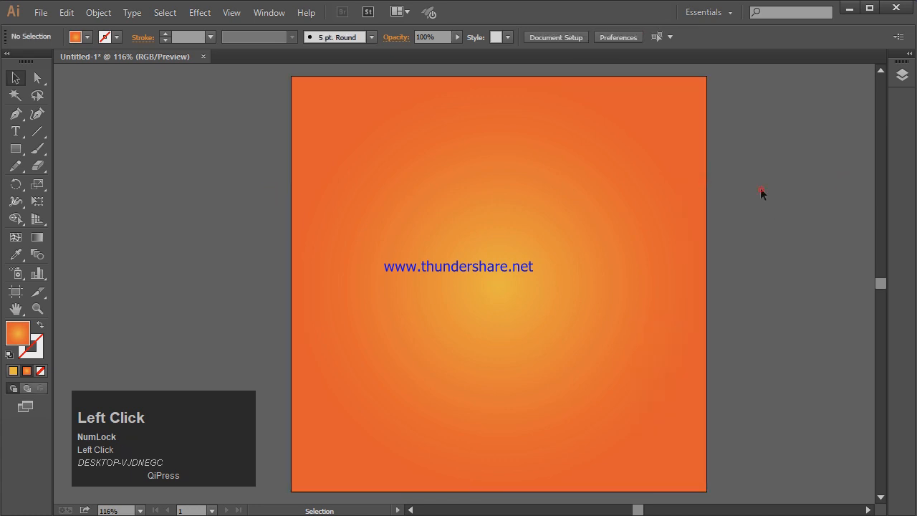
pyautogui.scroll(-1, 706, 201)
pyautogui.click(537, 254)
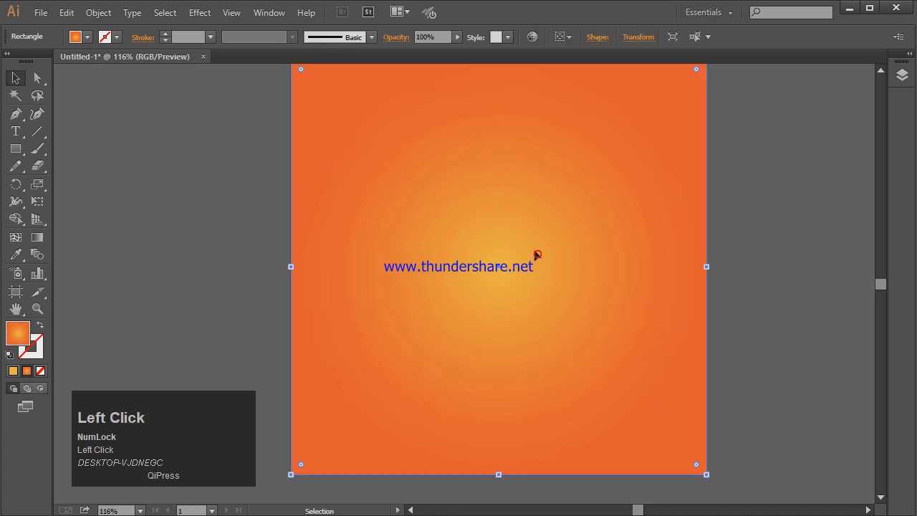
pyautogui.click(748, 226)
pyautogui.scroll(1, 154, 258)
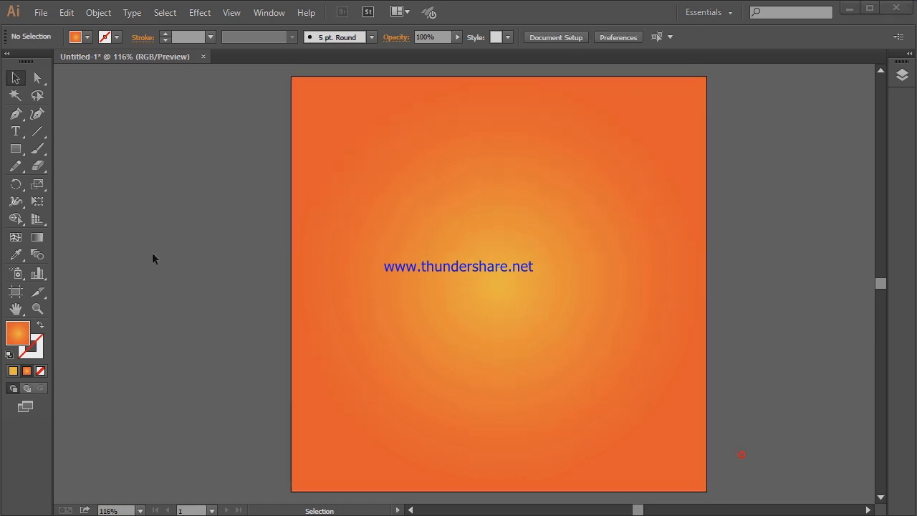
# Step: Draw a small white upright rectangle about 74 px tall, hanging from the artboard's top edge near its left side
pyautogui.click(15, 148)
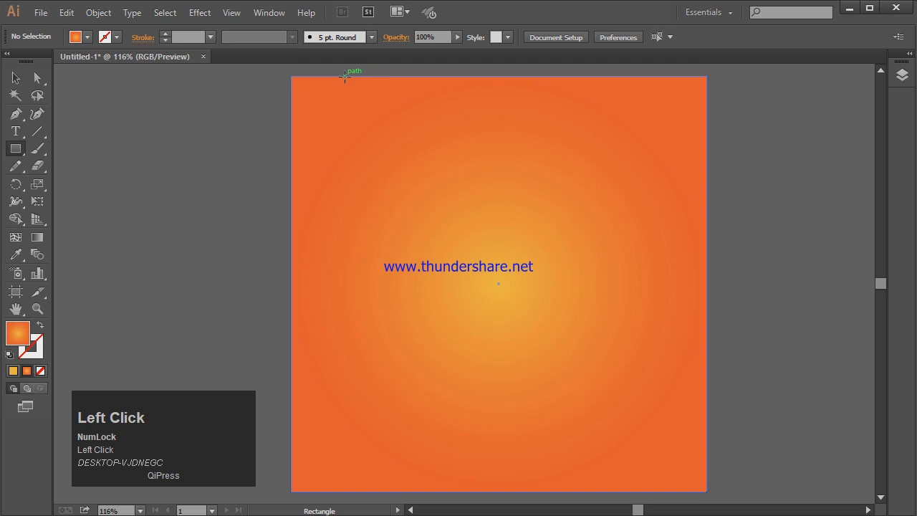
pyautogui.moveTo(345, 77); pyautogui.dragTo(389, 137)
pyautogui.click(15, 77)
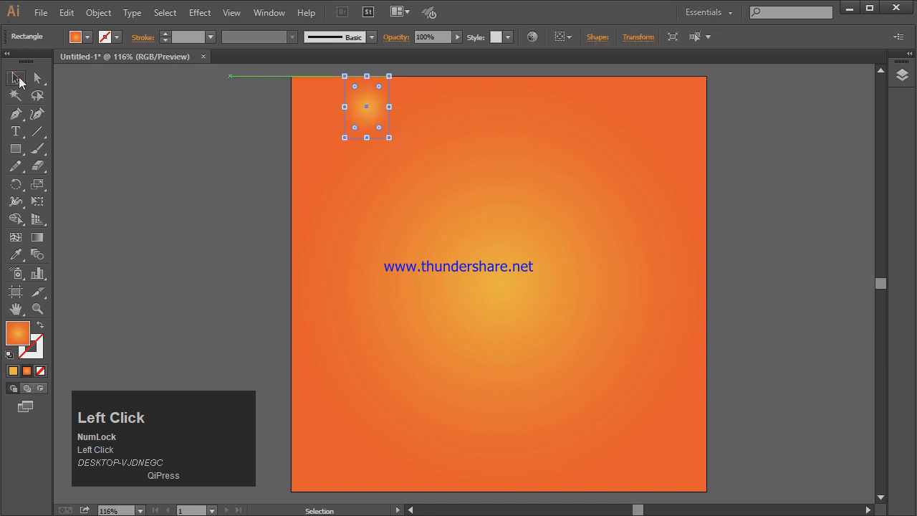
pyautogui.click(88, 37)
pyautogui.click(30, 63)
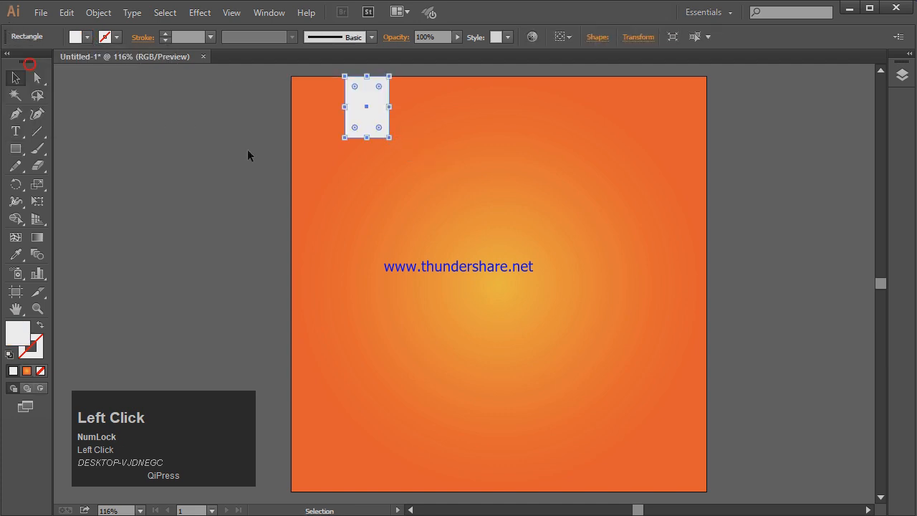
pyautogui.click(248, 149)
pyautogui.moveTo(363, 122); pyautogui.dragTo(350, 121)
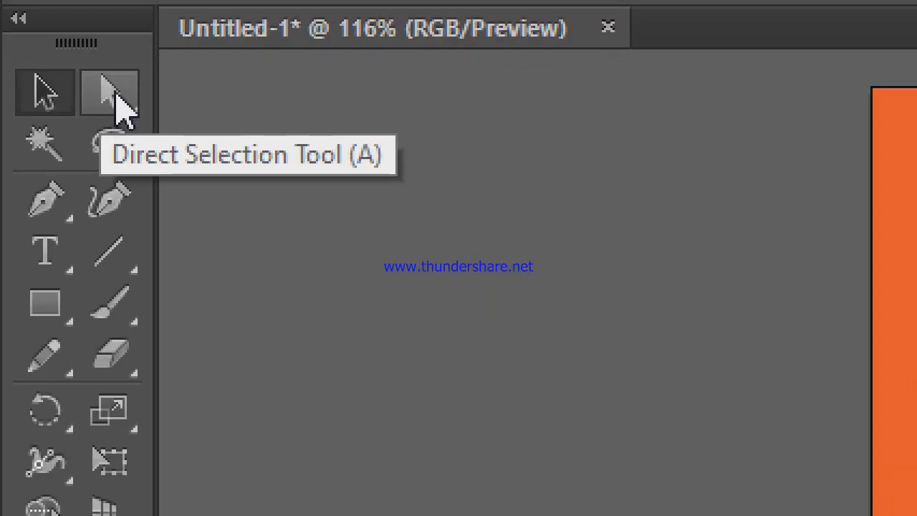
# Step: Round the white rectangle's two bottom corners fully so that it forms a tab with a semicircular end
pyautogui.click(118, 108)
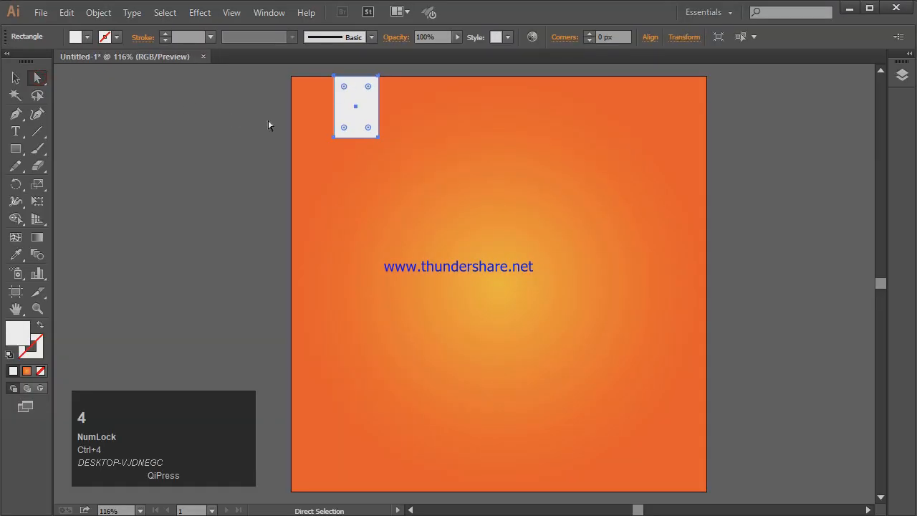
pyautogui.click(312, 145)
pyautogui.click(333, 137)
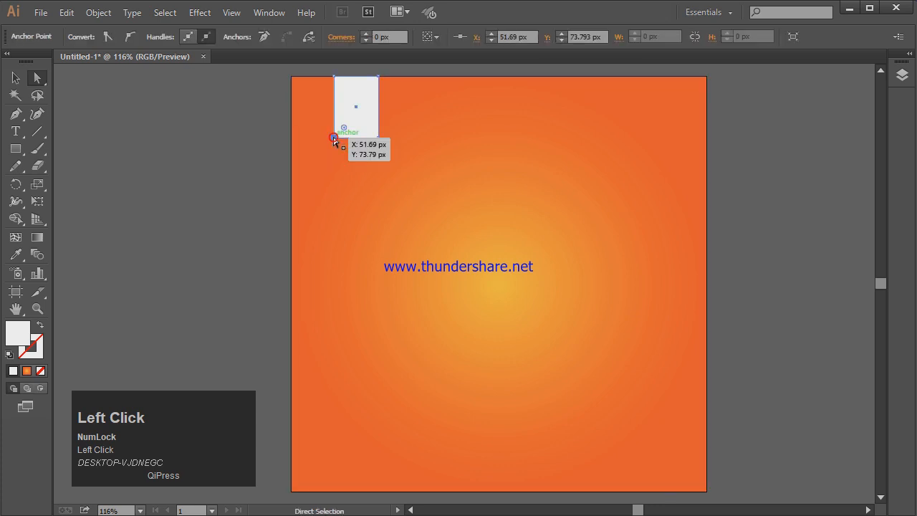
pyautogui.keyDown('shift'); pyautogui.click(380, 142); pyautogui.keyUp('shift')
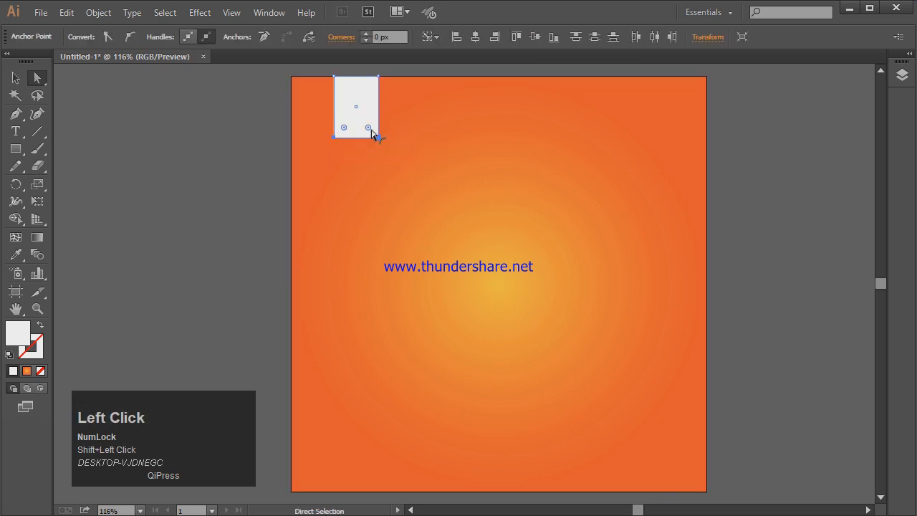
pyautogui.moveTo(372, 129); pyautogui.dragTo(352, 84)
pyautogui.click(15, 78)
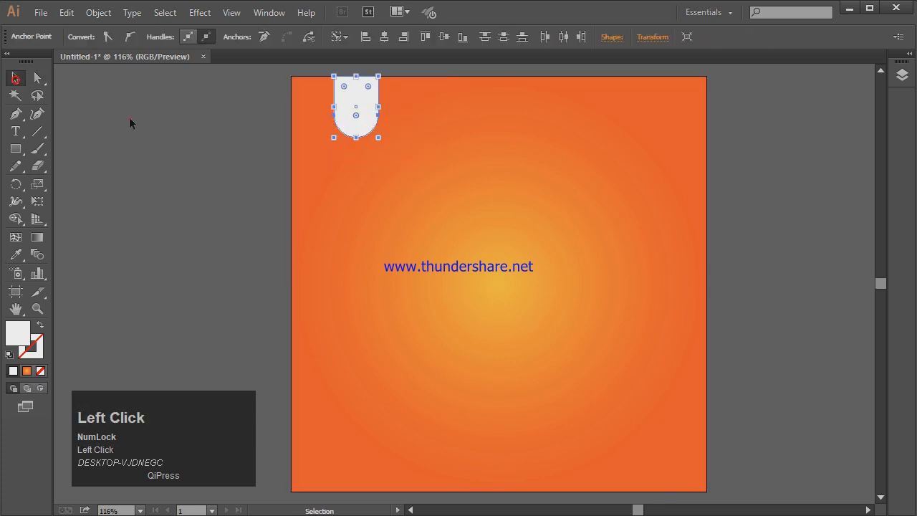
# Step: Move the white tab slightly left along the artboard's top edge and deselect it
pyautogui.click(129, 116)
pyautogui.moveTo(361, 131); pyautogui.dragTo(349, 129)
pyautogui.click(206, 134)
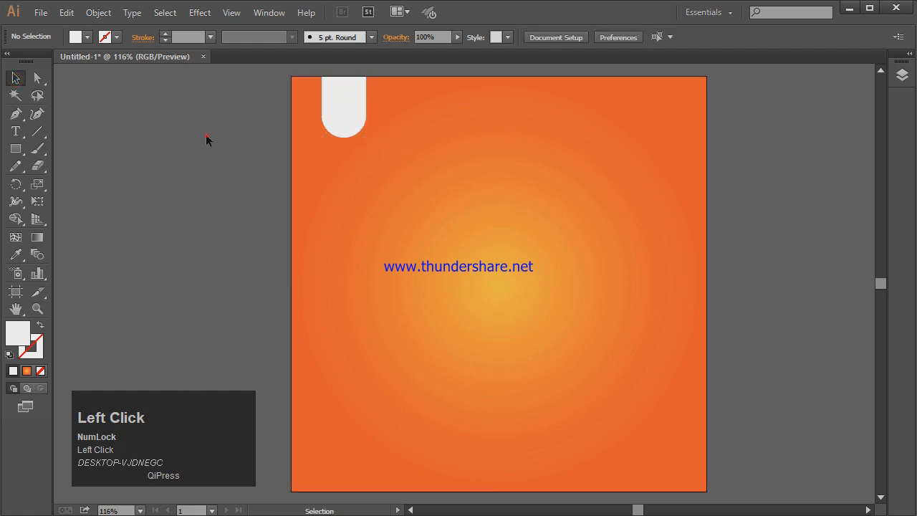
# Step: Add the two-line text YOUR LOGO as point type on the empty canvas left of the artboard
pyautogui.click(16, 132)
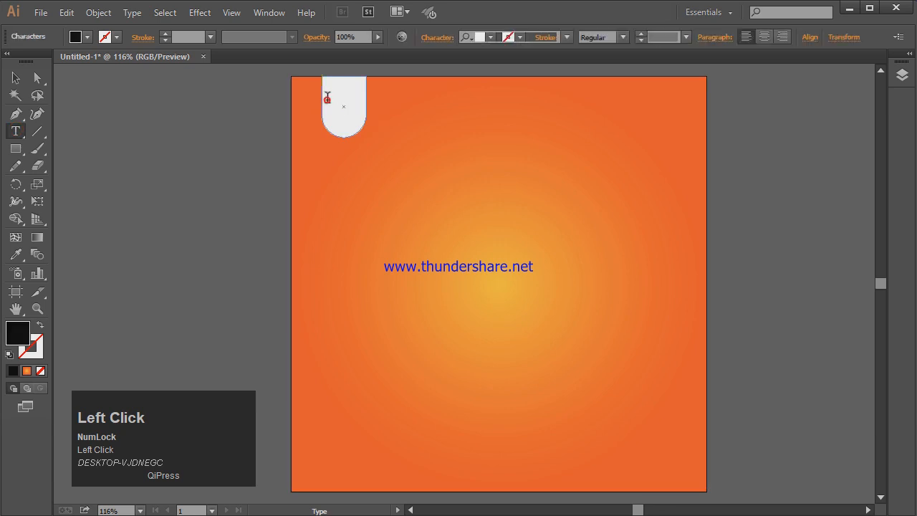
pyautogui.click(339, 123)
pyautogui.hotkey('ctrl', 'z')
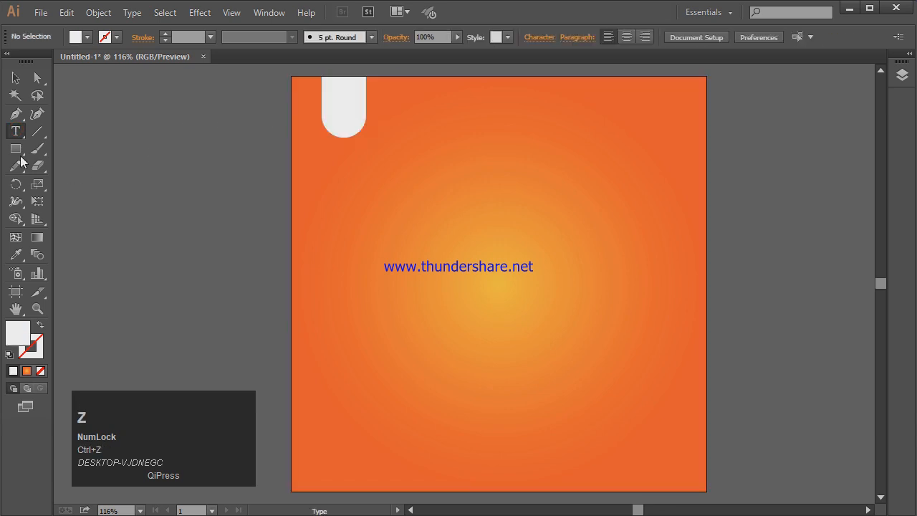
pyautogui.click(194, 287)
pyautogui.write('YOUR')
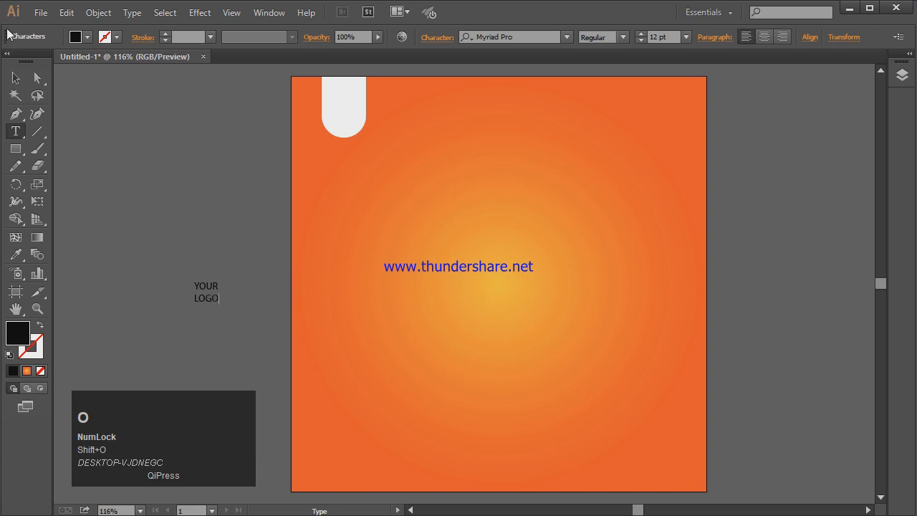
pyautogui.click(16, 77)
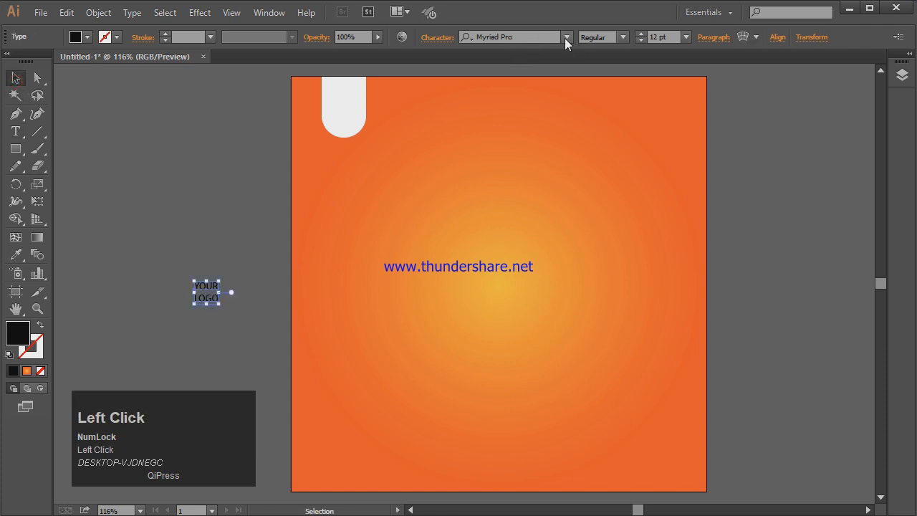
# Step: Set the YOUR LOGO text in Arial with the Bold style
pyautogui.click(537, 38)
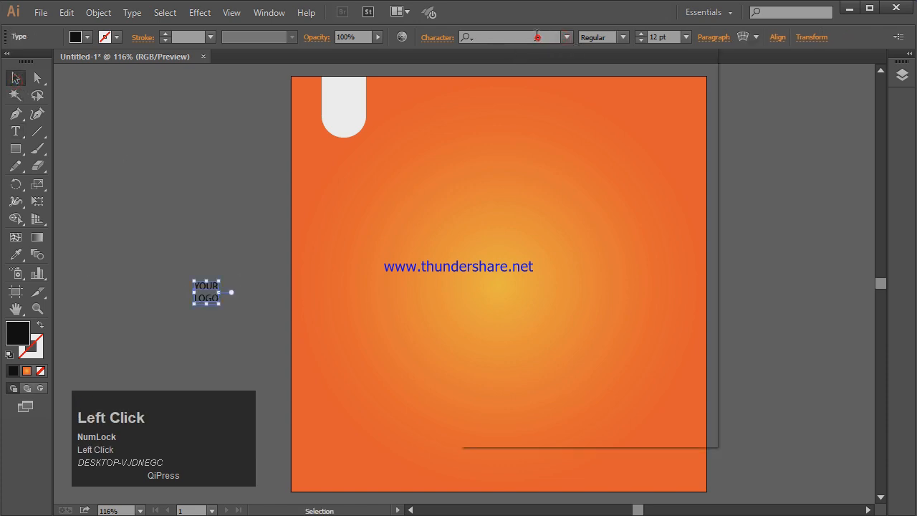
pyautogui.write('arial')
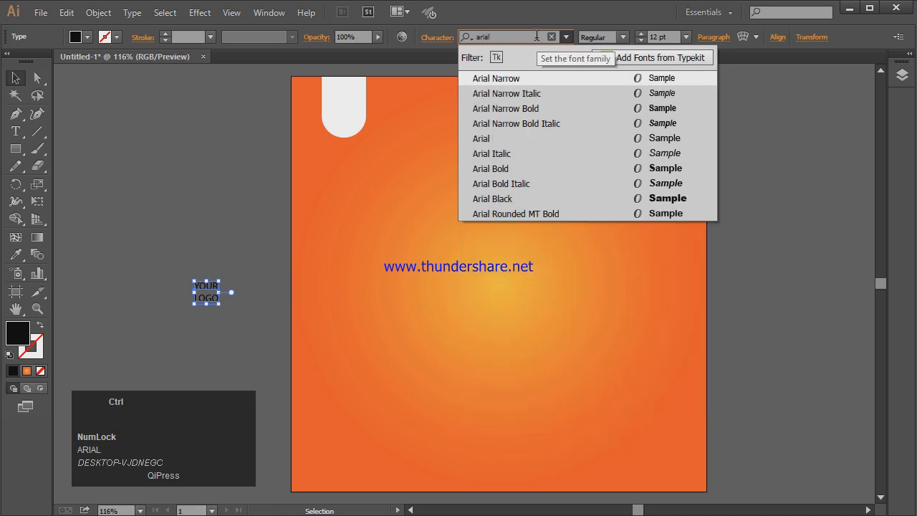
pyautogui.hotkey('ctrl', '4')
pyautogui.hotkey('ctrl', '4')
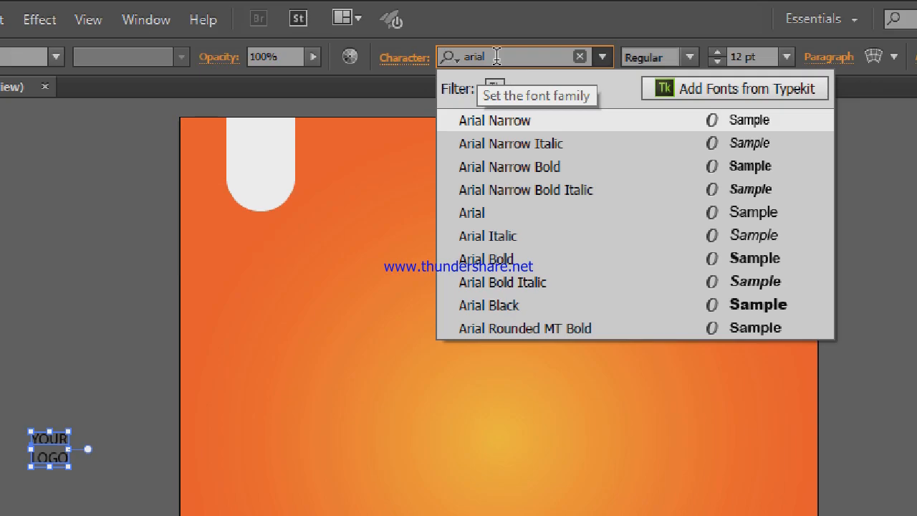
pyautogui.click(500, 139)
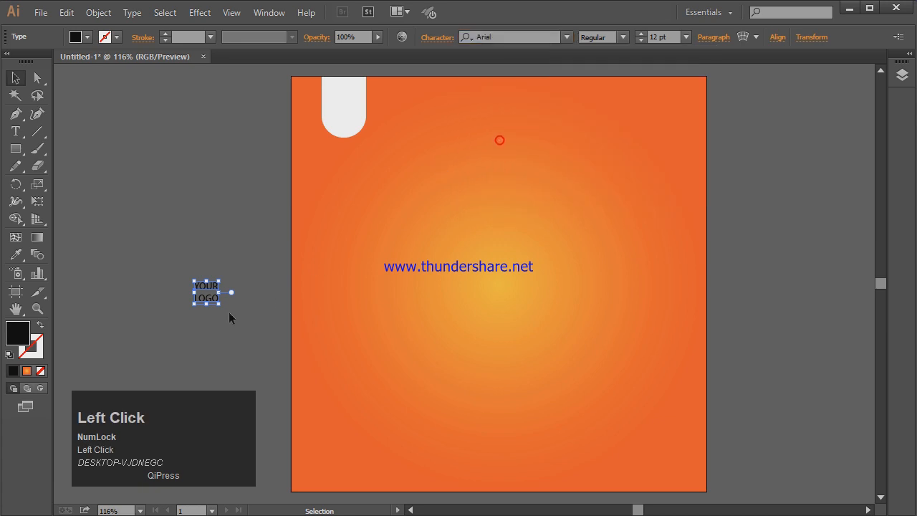
pyautogui.click(622, 40)
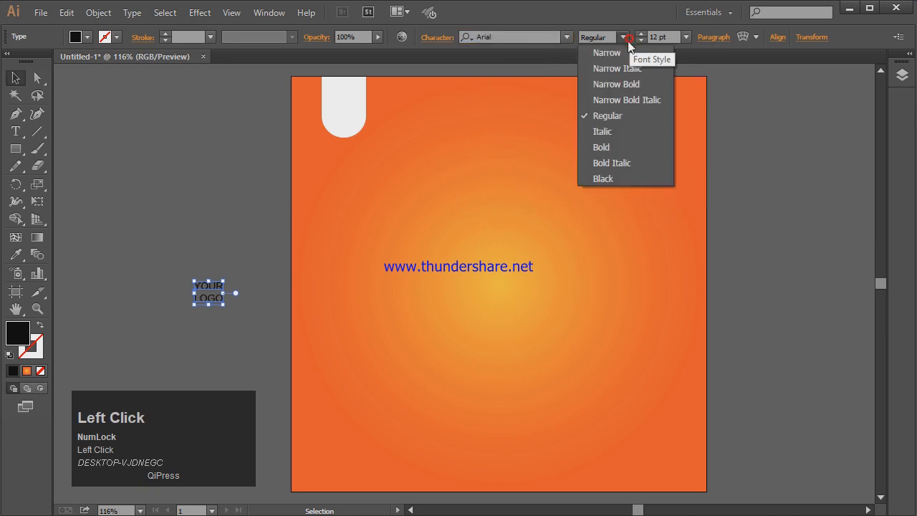
pyautogui.click(603, 149)
# Step: Place the YOUR LOGO text centred on the white tab and deselect it
pyautogui.moveTo(310, 150); pyautogui.dragTo(366, 121)
pyautogui.click(213, 151)
pyautogui.click(344, 113)
pyautogui.click(207, 143)
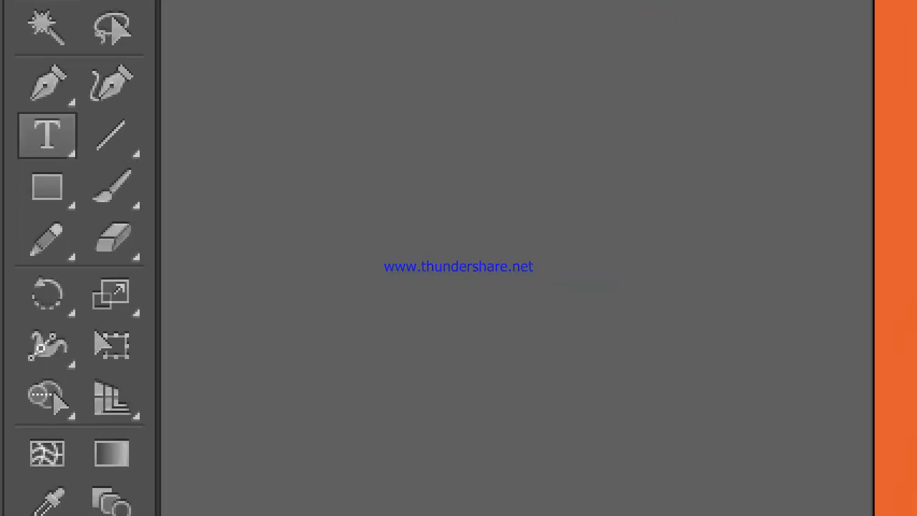
# Step: Add the text NEW ARRIVAL on the empty canvas left of the artboard and fill it white
pyautogui.click(16, 131)
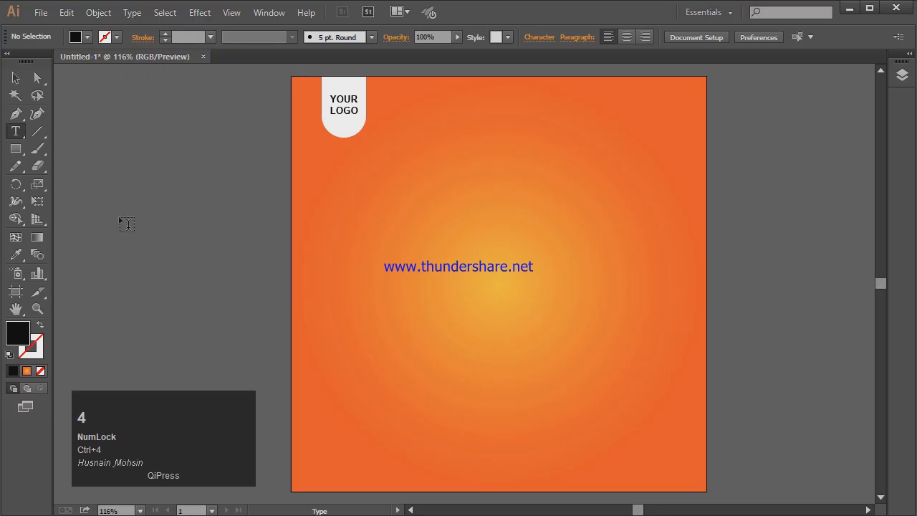
pyautogui.click(176, 258)
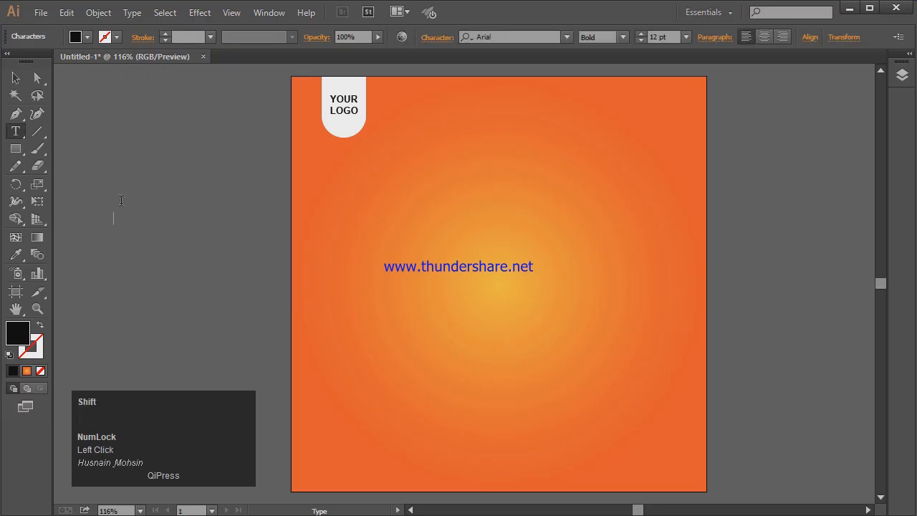
pyautogui.write('NEW A')
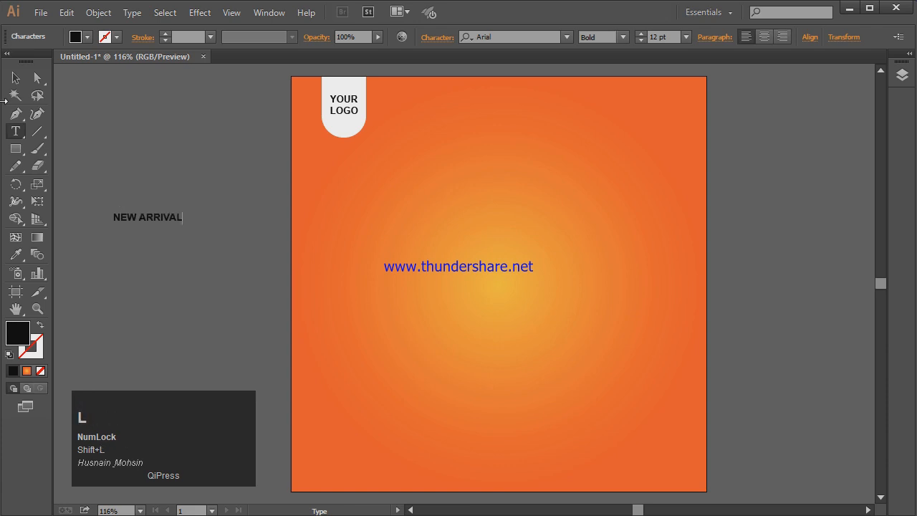
pyautogui.click(16, 77)
pyautogui.click(76, 37)
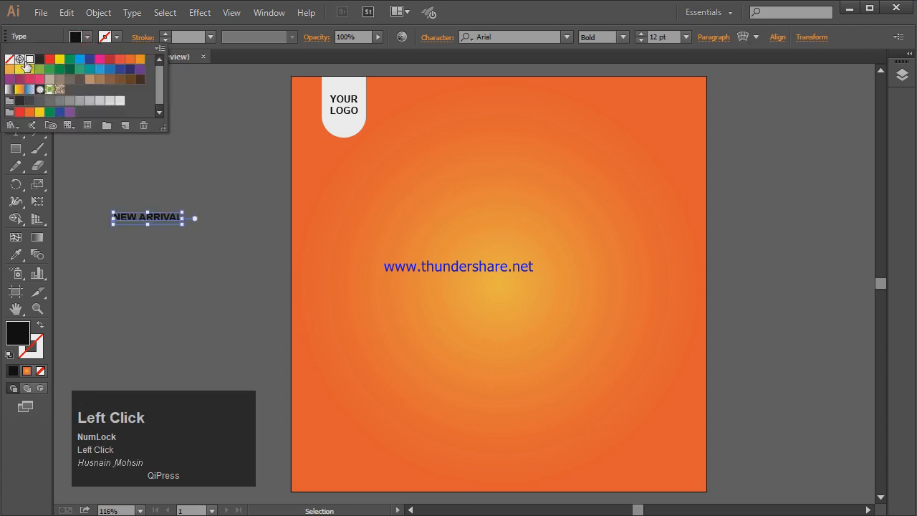
pyautogui.click(28, 61)
# Step: Place the NEW ARRIVAL text near the top centre of the artboard at about 19.6 pt in Arial Narrow
pyautogui.click(621, 37)
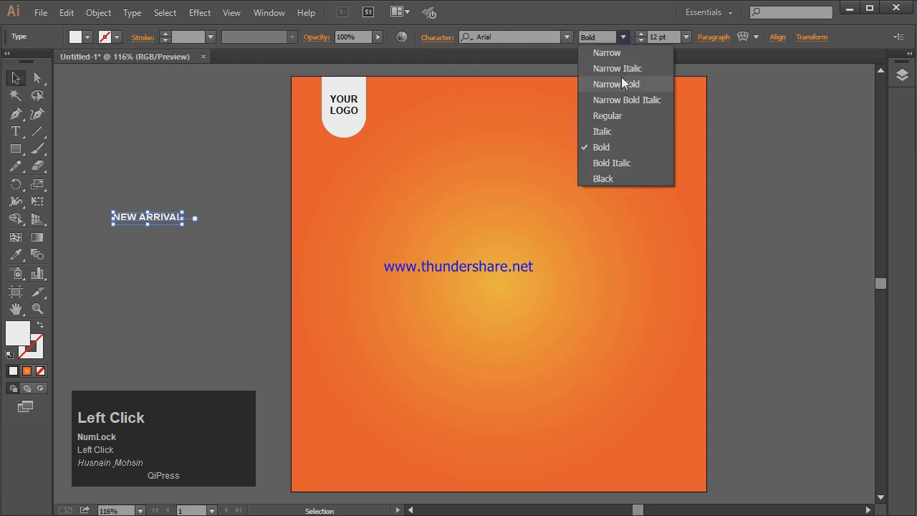
pyautogui.click(620, 80)
pyautogui.moveTo(170, 223); pyautogui.dragTo(535, 123)
pyautogui.click(622, 37)
pyautogui.click(620, 52)
pyautogui.press('shift')
pyautogui.press('Right')
pyautogui.press('Right')
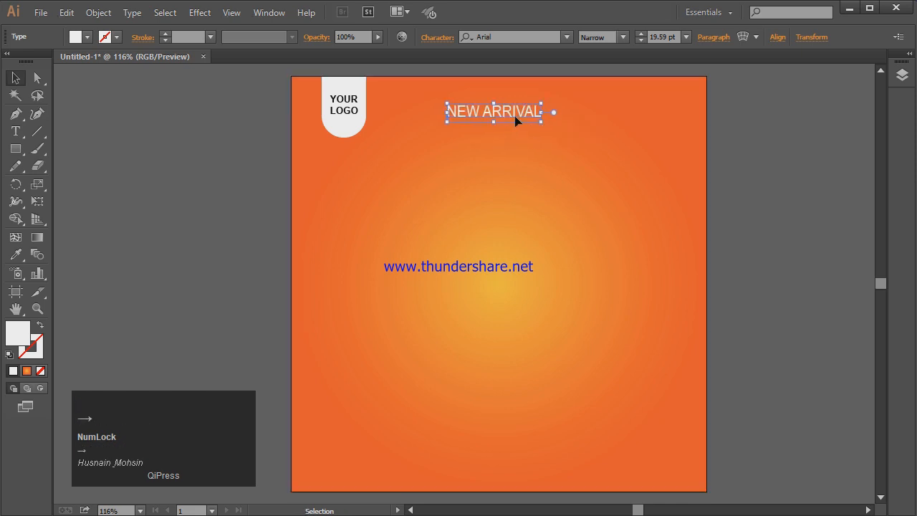
# Step: Scale the NEW ARRIVAL text down to about 15.15 pt and nudge it slightly right
pyautogui.moveTo(542, 122); pyautogui.dragTo(537, 120)
pyautogui.click(505, 112)
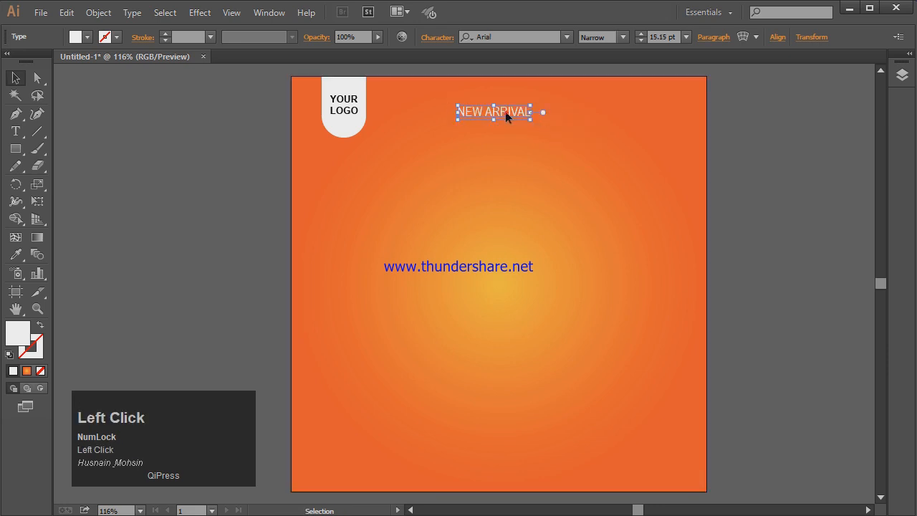
pyautogui.press('Right')
pyautogui.press('Right')
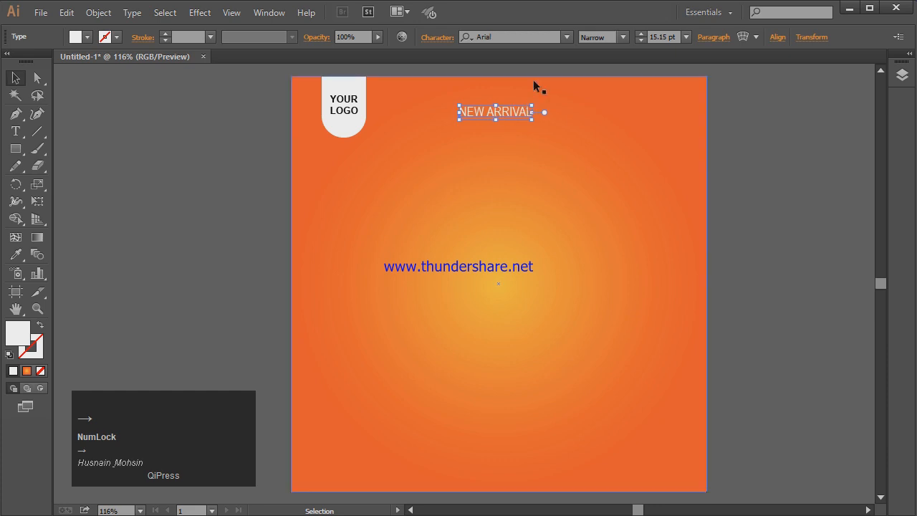
# Step: Try the Italic style on the NEW ARRIVAL text
pyautogui.click(623, 37)
pyautogui.click(612, 130)
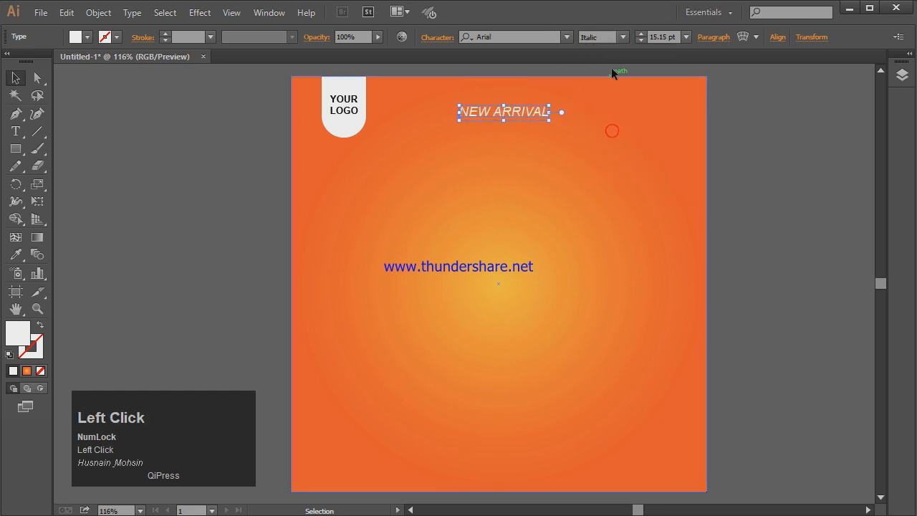
pyautogui.click(622, 40)
# Step: Change the NEW ARRIVAL text's font to Bahnschrift, keeping the Regular style
pyautogui.click(566, 38)
pyautogui.click(566, 38)
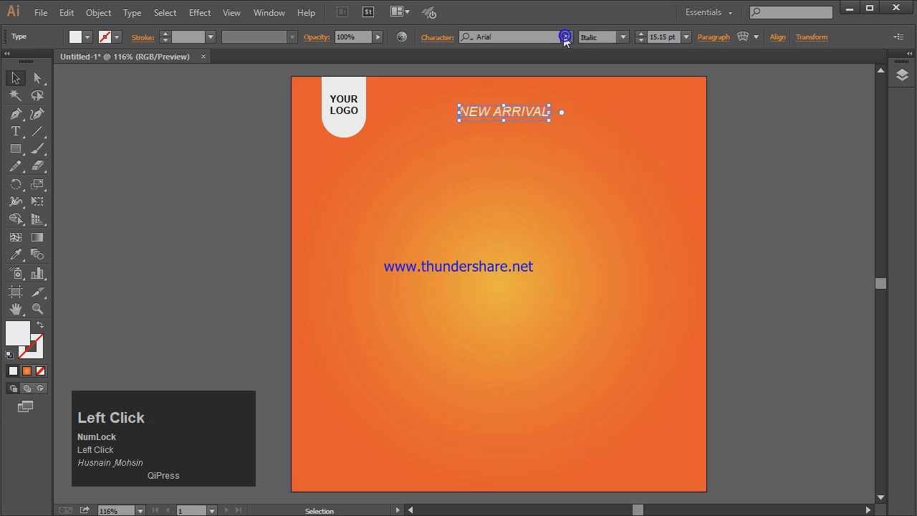
pyautogui.click(565, 38)
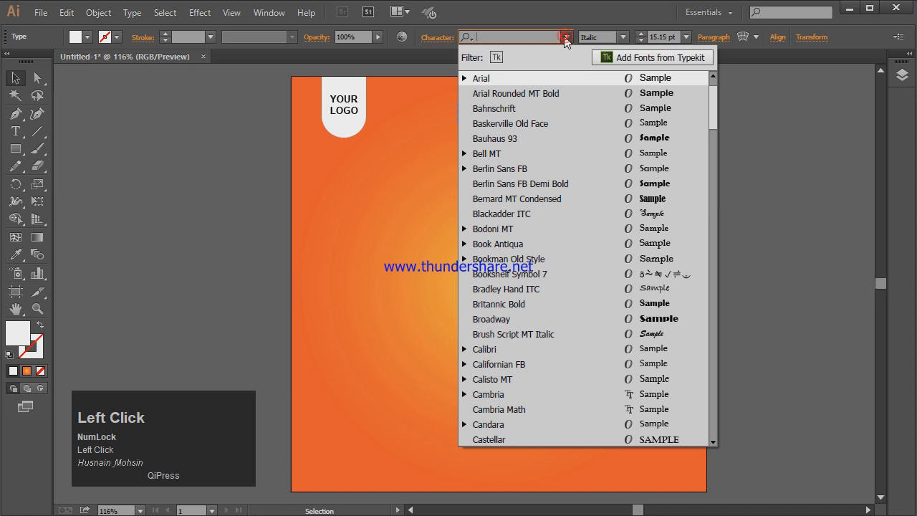
pyautogui.click(615, 106)
pyautogui.click(615, 106)
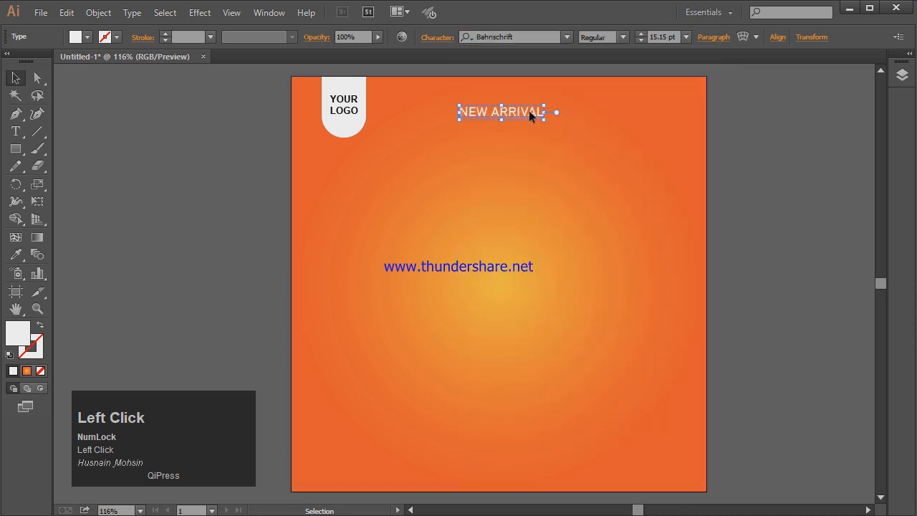
pyautogui.click(697, 112)
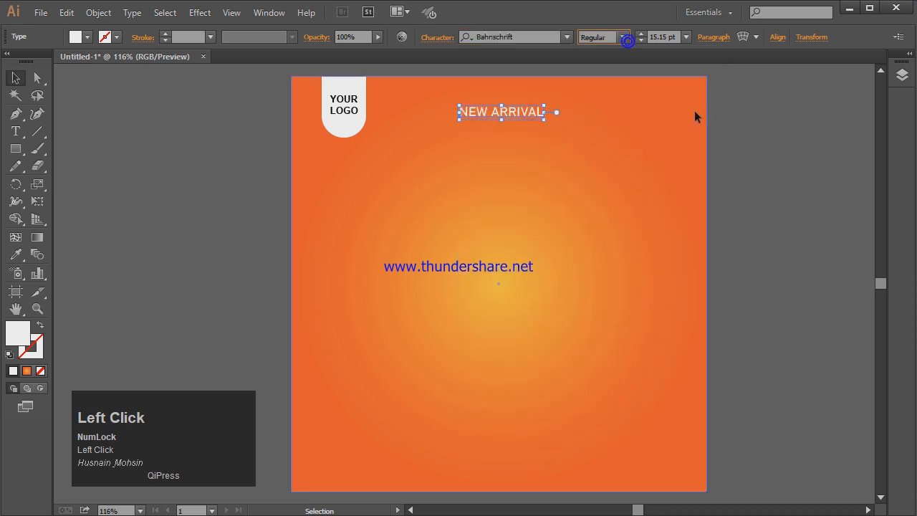
# Step: Add the text SNEAKER beside the artboard and scale it up to about 51.11 pt
pyautogui.click(731, 121)
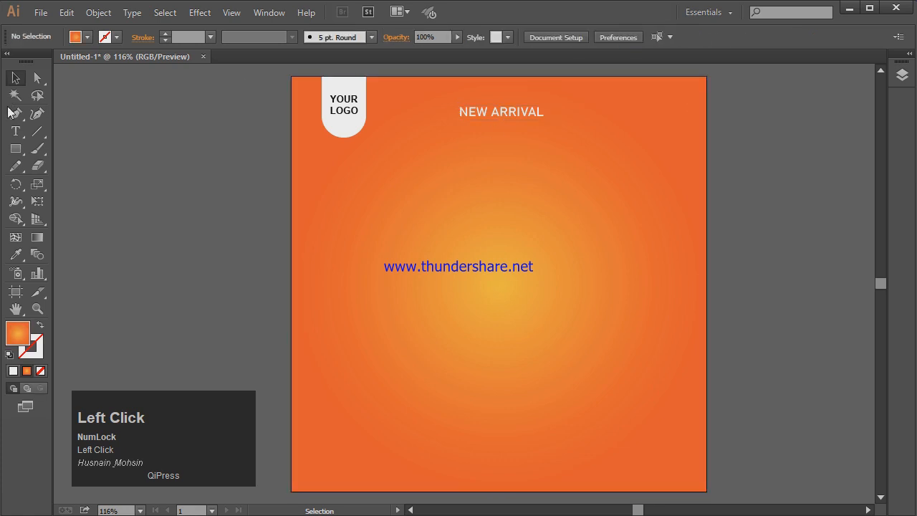
pyautogui.click(15, 131)
pyautogui.write('SNEAKER')
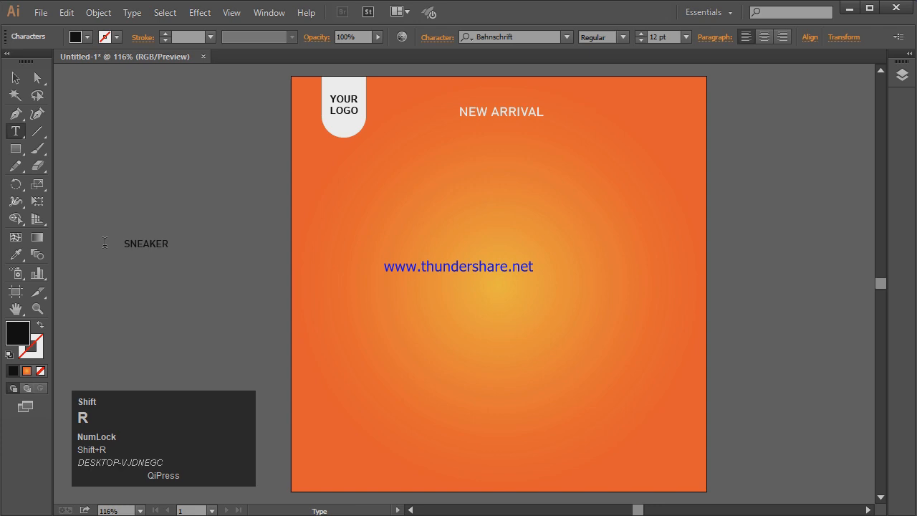
pyautogui.click(16, 77)
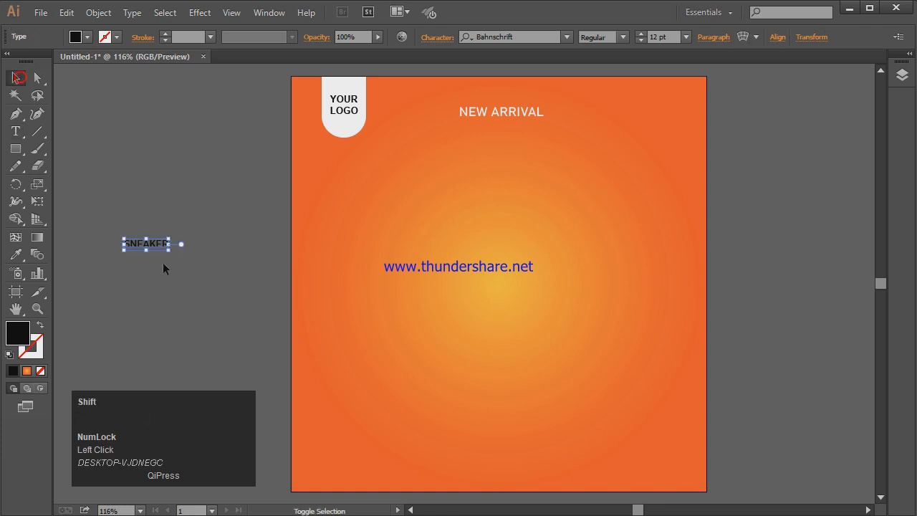
pyautogui.moveTo(169, 251); pyautogui.dragTo(241, 288)
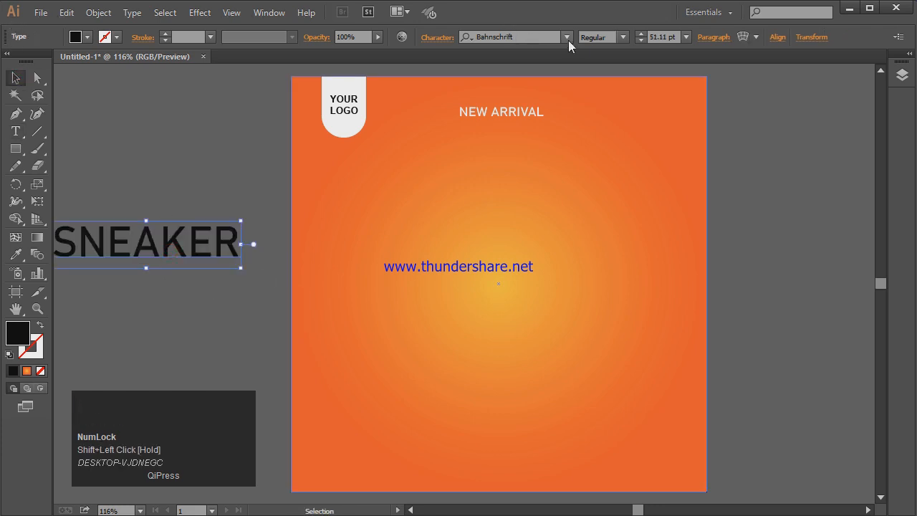
# Step: Set the SNEAKER text's font to Microsoft PhagsPa Bold
pyautogui.click(567, 37)
pyautogui.write('pa')
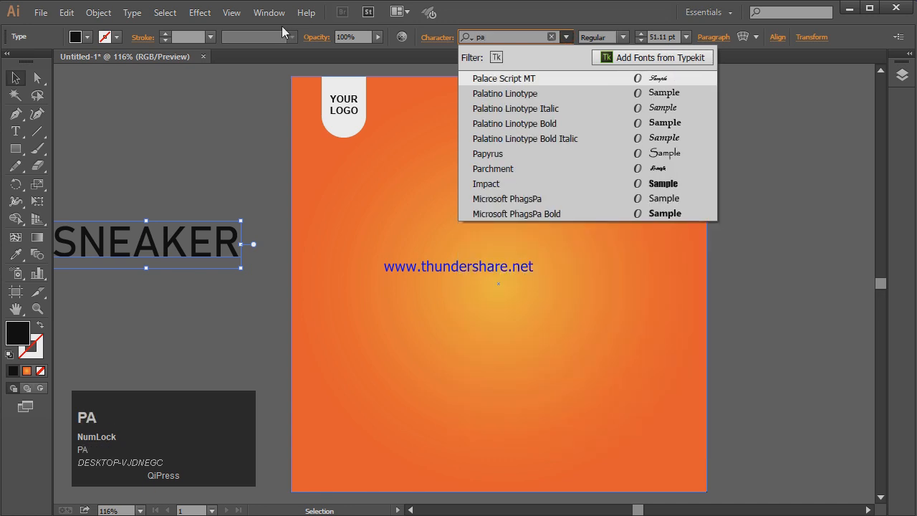
pyautogui.click(531, 216)
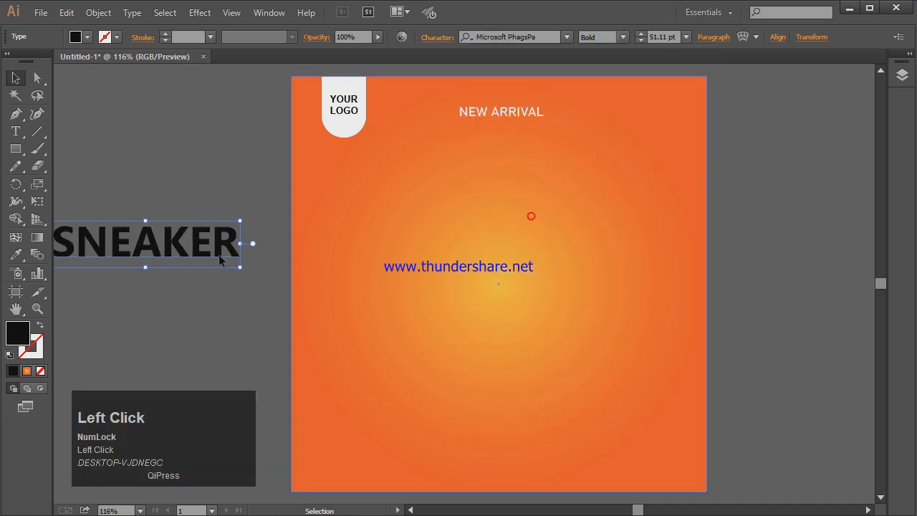
# Step: Move the SNEAKER text directly beneath NEW ARRIVAL on the artboard and fill it with white
pyautogui.moveTo(201, 252); pyautogui.dragTo(435, 102)
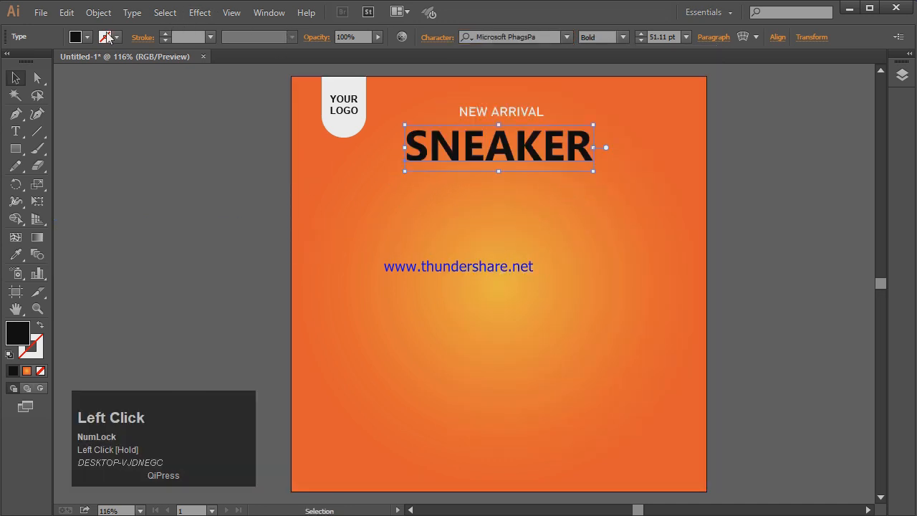
pyautogui.click(86, 37)
pyautogui.click(30, 62)
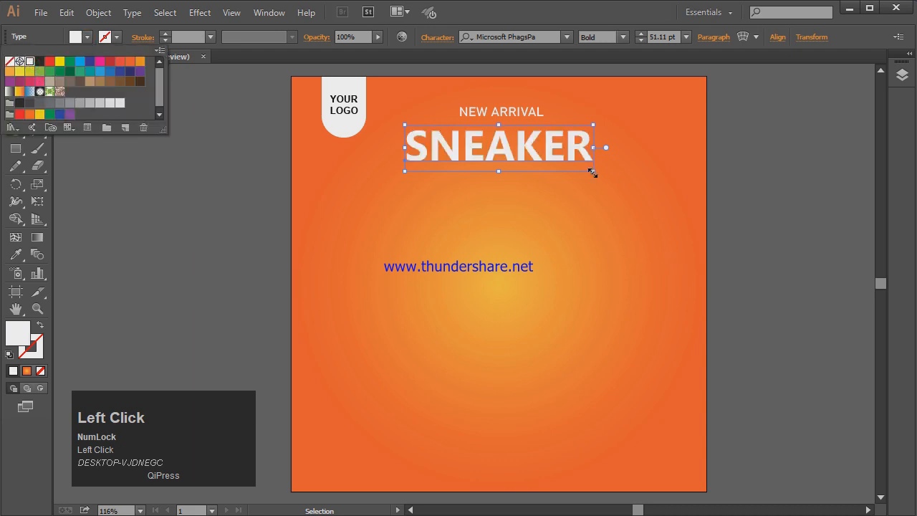
# Step: Scale SNEAKER down to about 38.54 pt and duplicate it directly below, changing the copy's text to SPORT
pyautogui.moveTo(593, 172); pyautogui.dragTo(536, 176)
pyautogui.press('Right')
pyautogui.doubleClick(535, 176)
pyautogui.hotkey('ctrl', 'a')
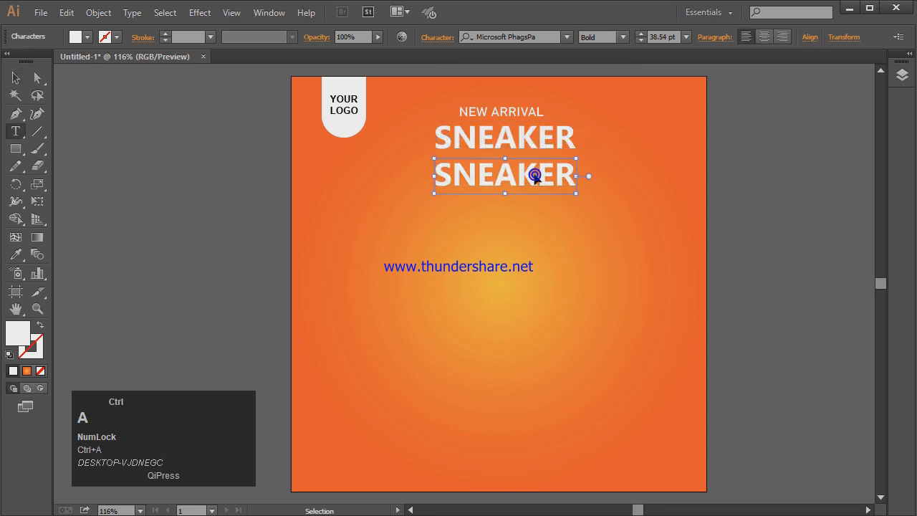
pyautogui.write('SPORT')
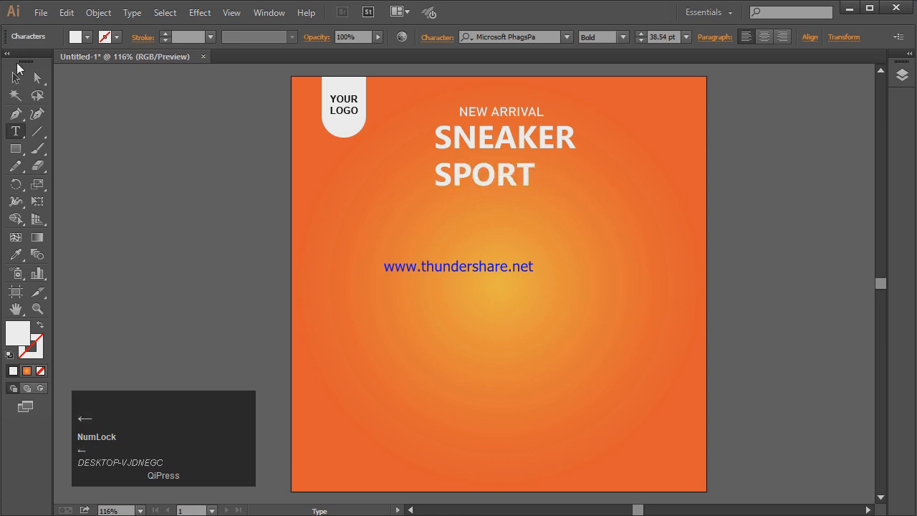
# Step: Move the SPORT text closer to SNEAKER and centre it beneath that line
pyautogui.click(19, 69)
pyautogui.moveTo(498, 179); pyautogui.dragTo(520, 172)
pyautogui.press('Up')
pyautogui.press('Down')
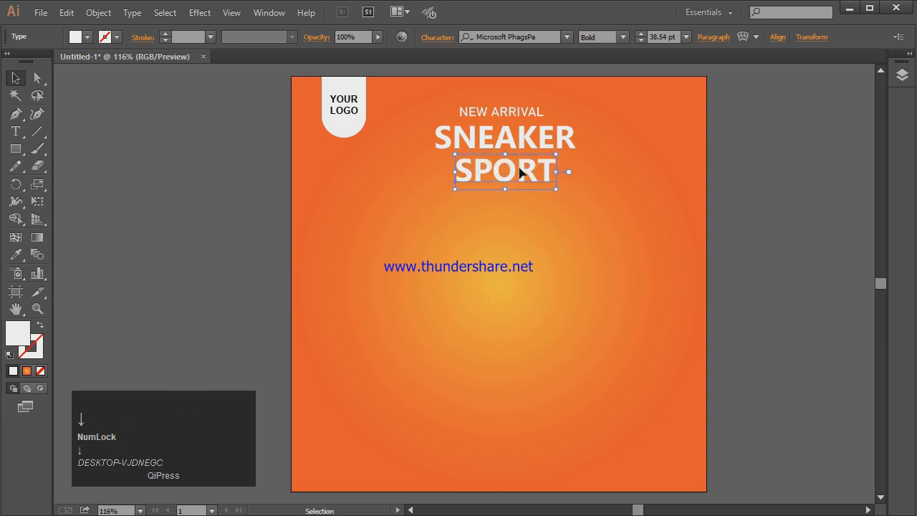
# Step: Change the SPORT text to SPORTS and nudge it left to recentre it under SNEAKER
pyautogui.doubleClick(545, 168)
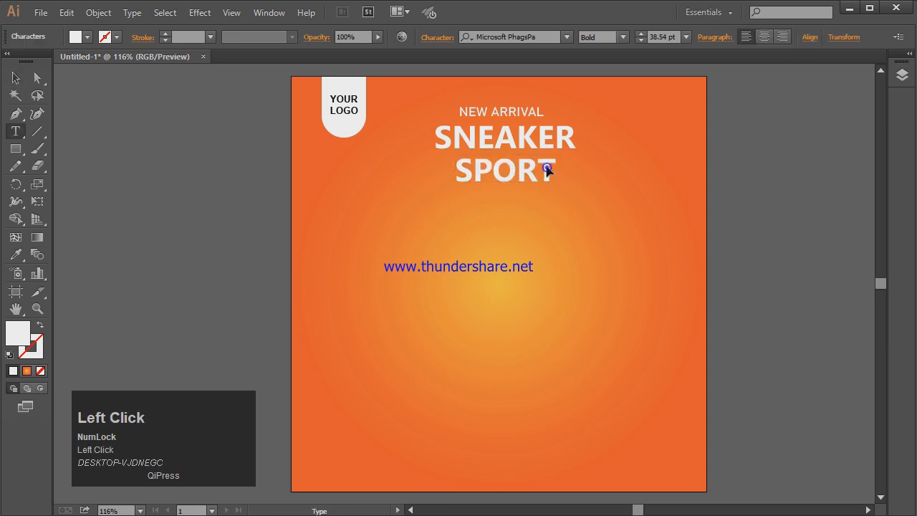
pyautogui.press('Right')
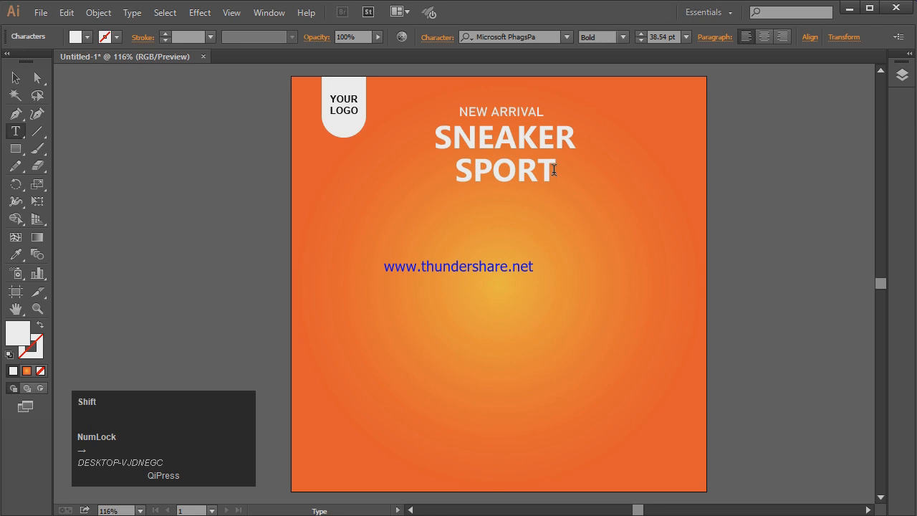
pyautogui.write('S')
pyautogui.click(16, 77)
pyautogui.press('Left')
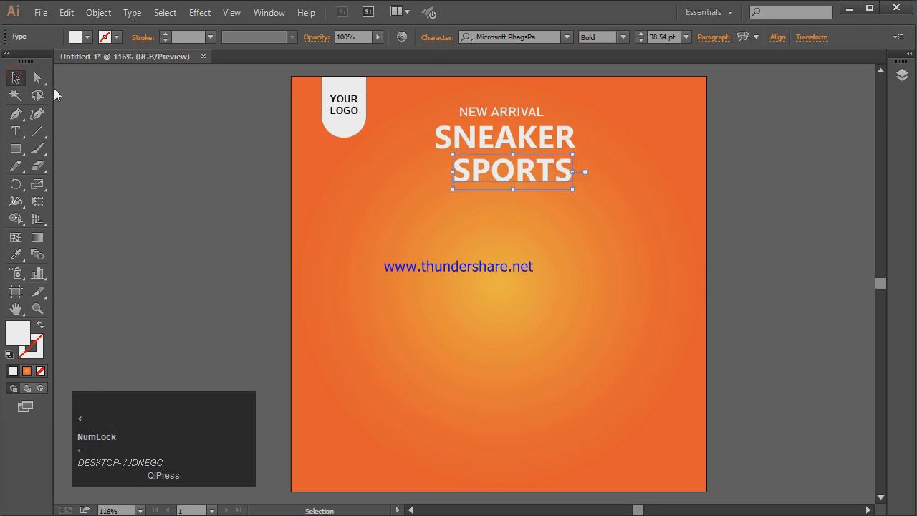
pyautogui.press('Left')
pyautogui.press('Left')
pyautogui.press('Left')
pyautogui.press('Left')
pyautogui.press('Left')
pyautogui.press('Left')
pyautogui.press('Left')
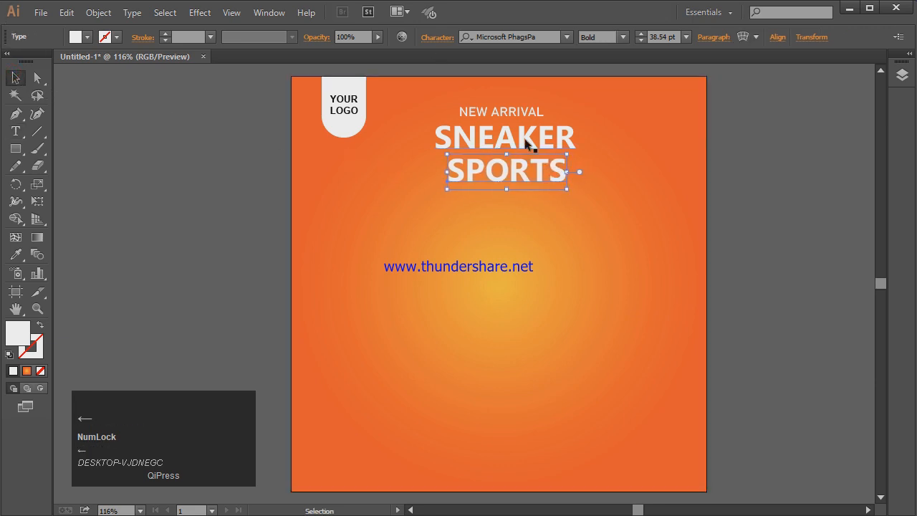
# Step: Nudge the NEW ARRIVAL text slightly right to centre it above SNEAKER
pyautogui.keyDown('shift'); pyautogui.click(525, 142); pyautogui.keyUp('shift')
pyautogui.click(730, 129)
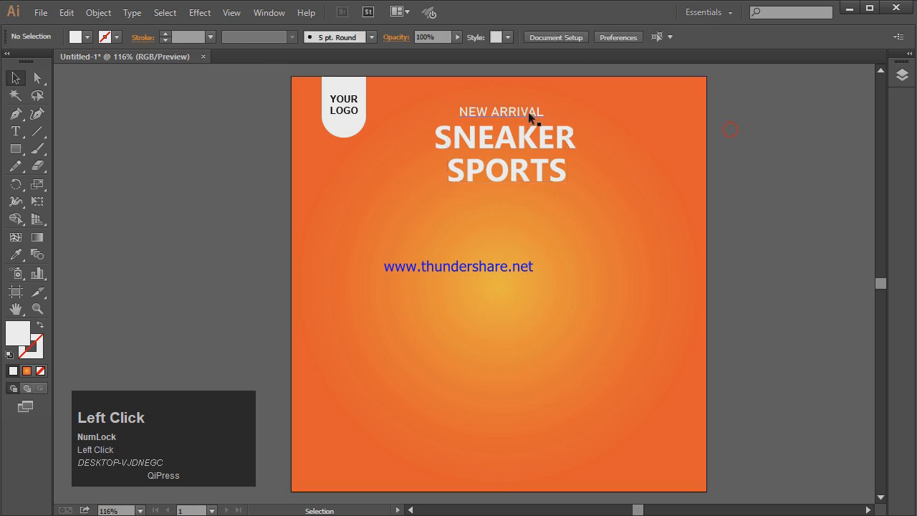
pyautogui.click(528, 111)
pyautogui.press('Right')
pyautogui.press('Right')
# Step: Group the NEW ARRIVAL, SNEAKER and SPORTS texts
pyautogui.click(548, 172)
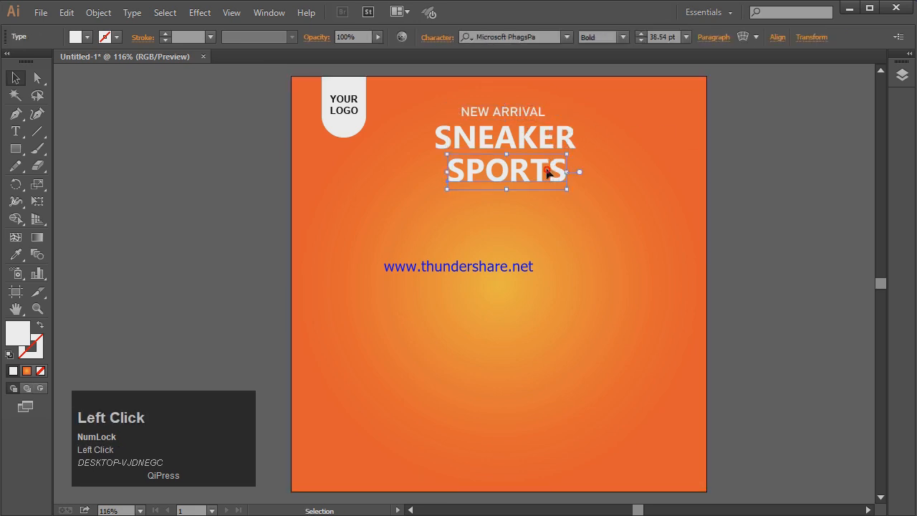
pyautogui.keyDown('shift'); pyautogui.click(533, 141); pyautogui.keyUp('shift')
pyautogui.keyDown('shift'); pyautogui.click(519, 116); pyautogui.keyUp('shift')
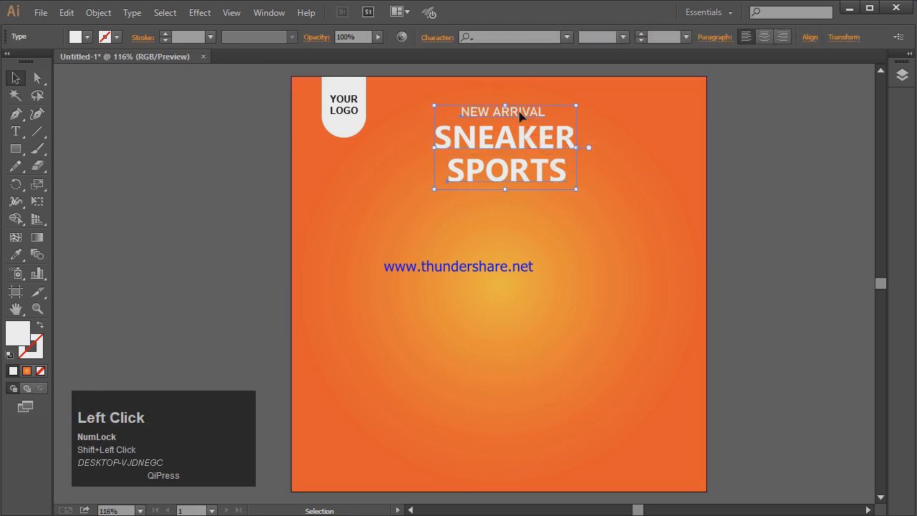
pyautogui.rightClick(526, 111)
pyautogui.moveTo(554, 152)
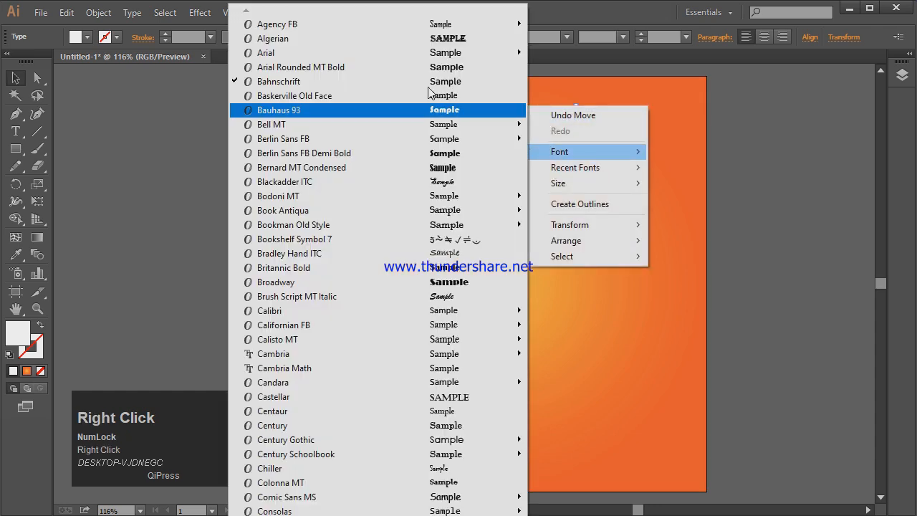
pyautogui.click(101, 14)
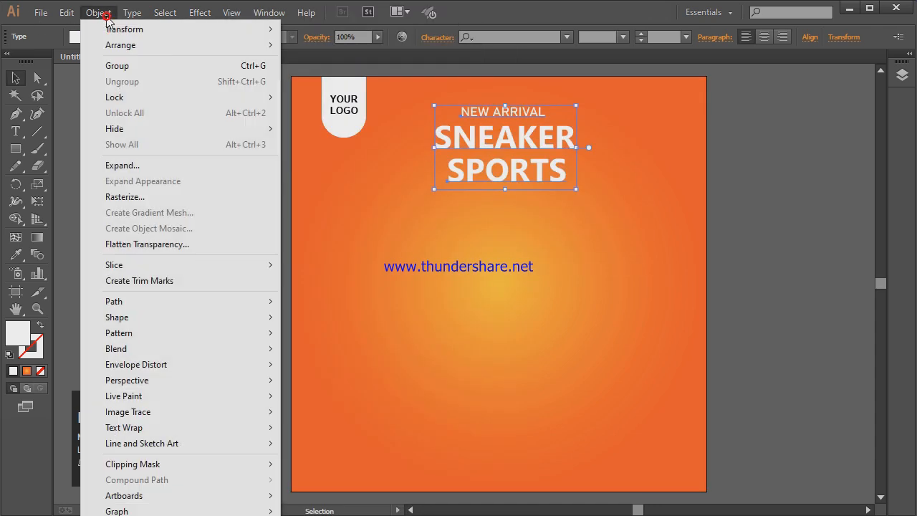
pyautogui.click(123, 66)
# Step: Position the heading group near the top centre of the artboard and deselect it
pyautogui.moveTo(485, 126); pyautogui.dragTo(478, 118)
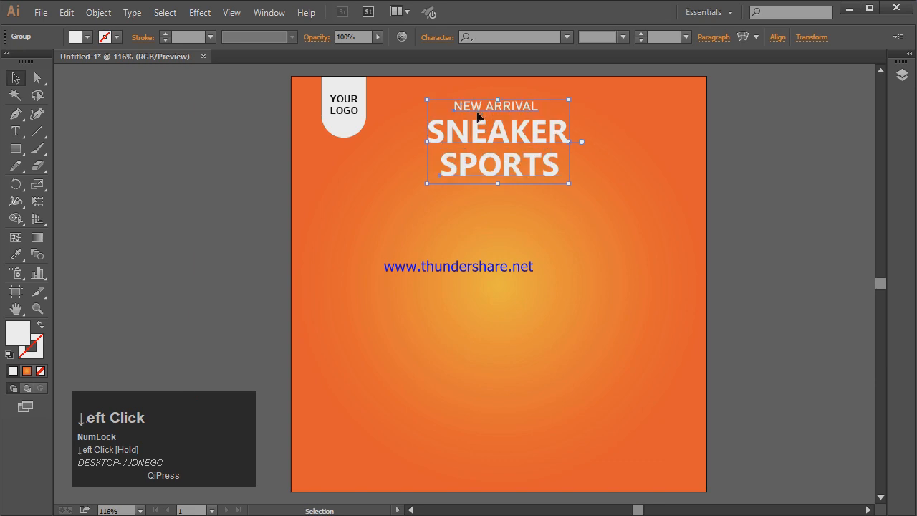
pyautogui.press('Down')
pyautogui.press('Down')
pyautogui.press('Down')
pyautogui.press('Right')
pyautogui.press('Right')
pyautogui.press('Right')
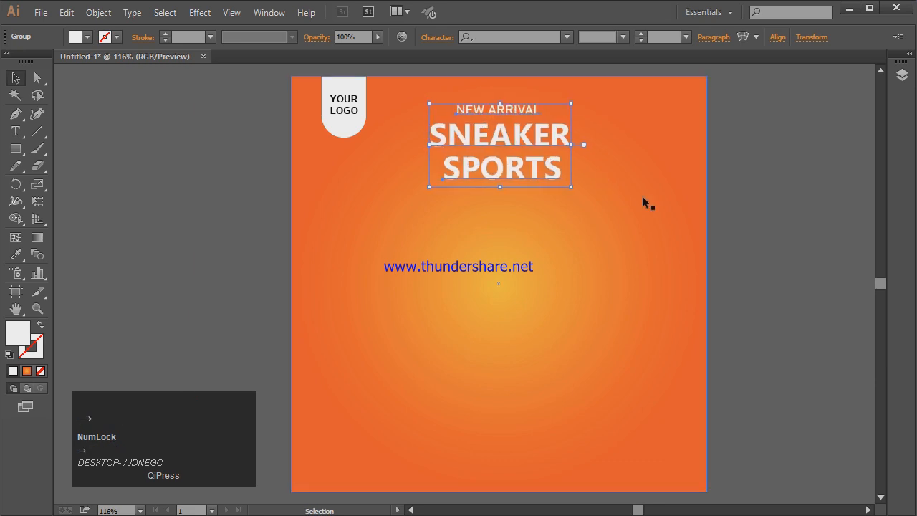
pyautogui.click(761, 202)
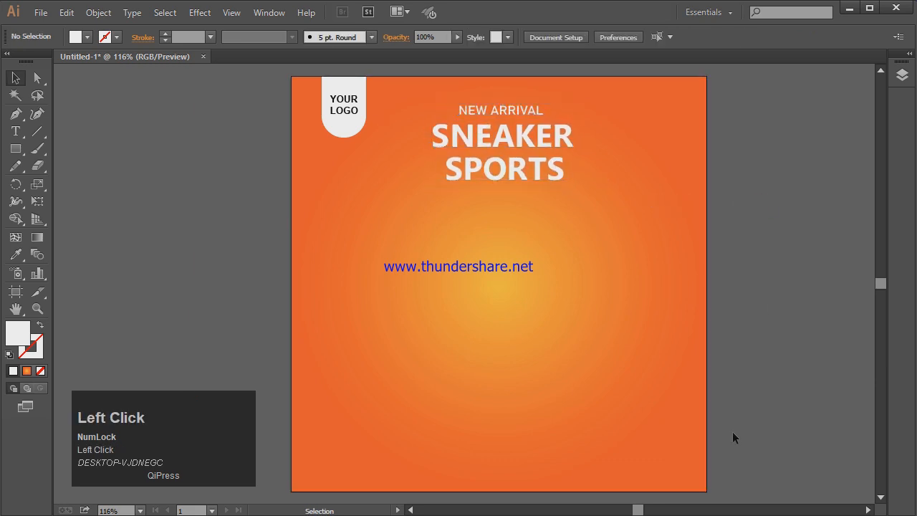
# Step: Try a freehand hexagon with the Polygon tool beside the artboard and delete it
pyautogui.click(15, 151)
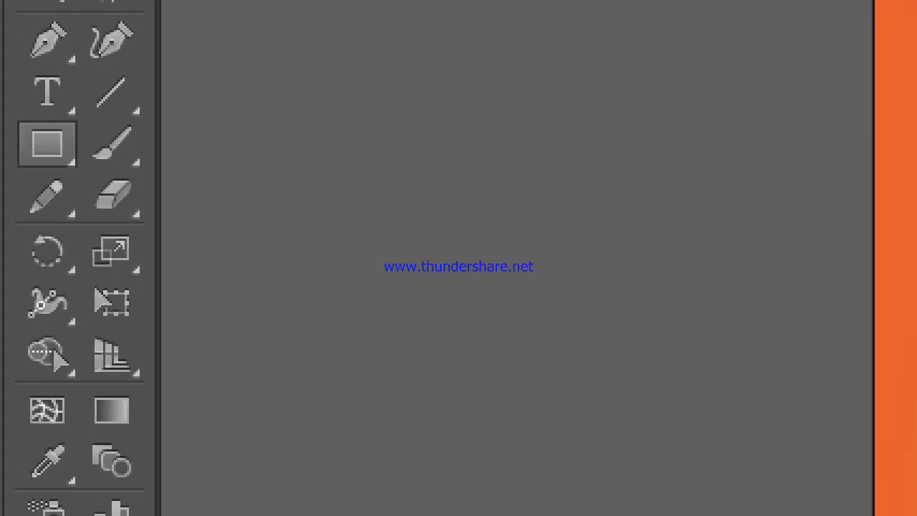
pyautogui.click(50, 150)
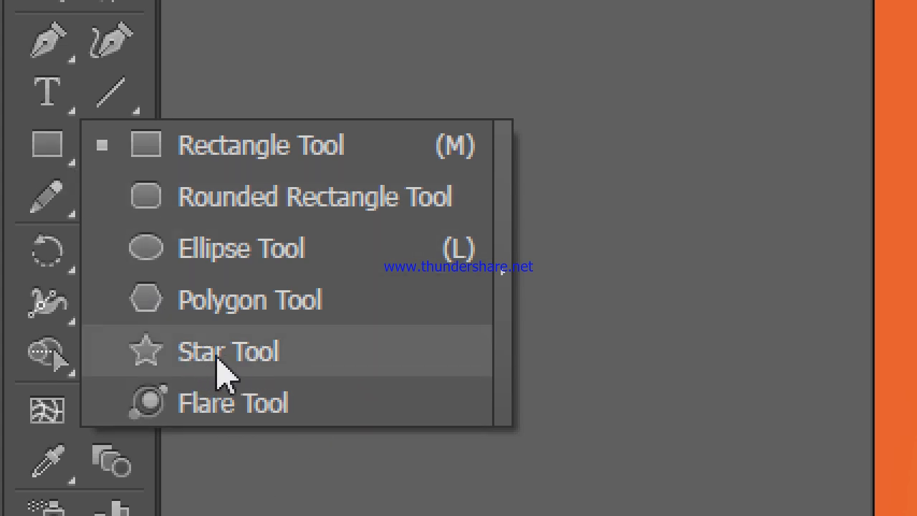
pyautogui.click(351, 330)
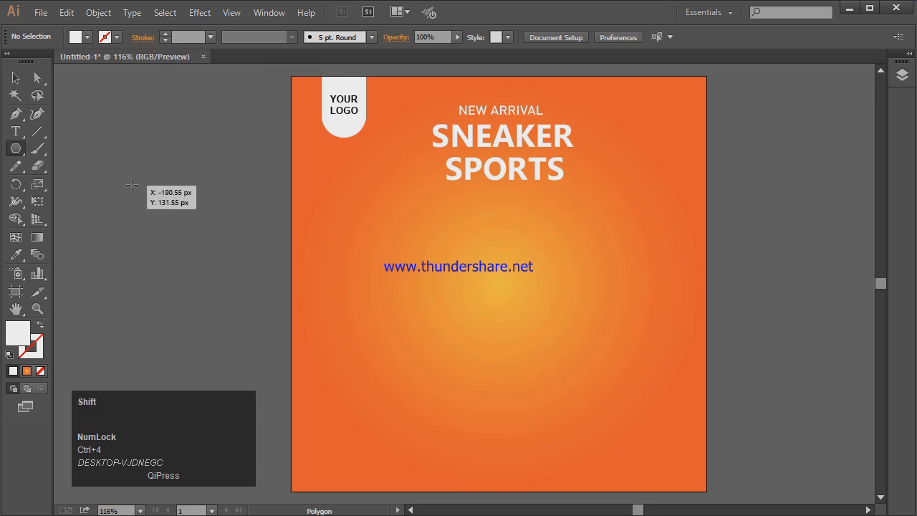
pyautogui.moveTo(124, 176); pyautogui.dragTo(173, 236)
pyautogui.click(12, 75)
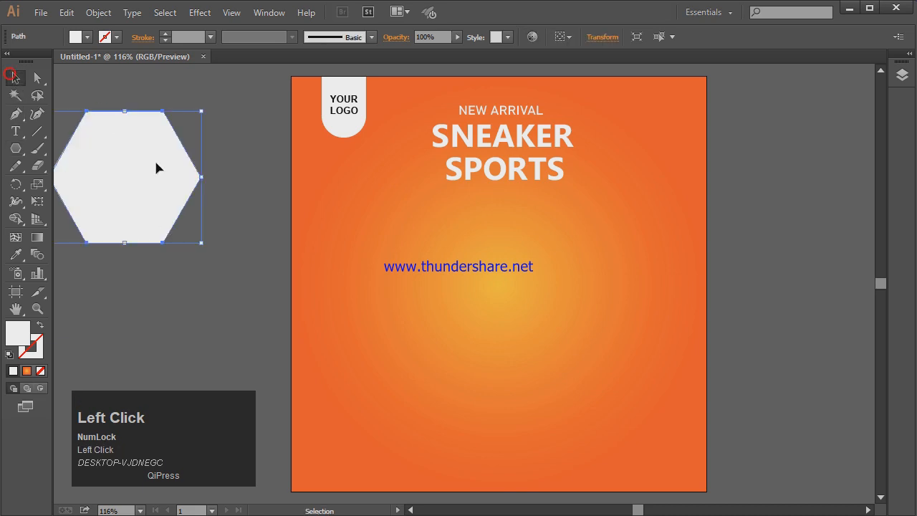
pyautogui.moveTo(145, 167); pyautogui.dragTo(188, 193)
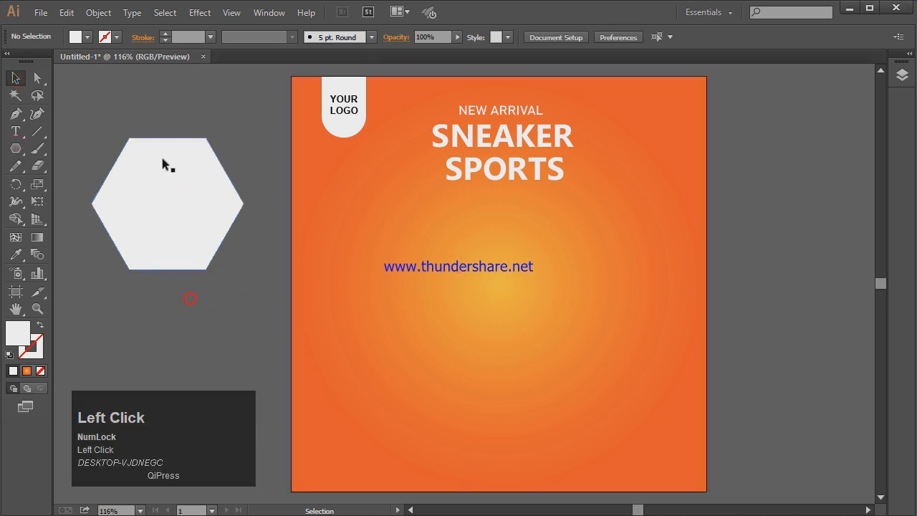
pyautogui.click(161, 159)
pyautogui.press('Delete')
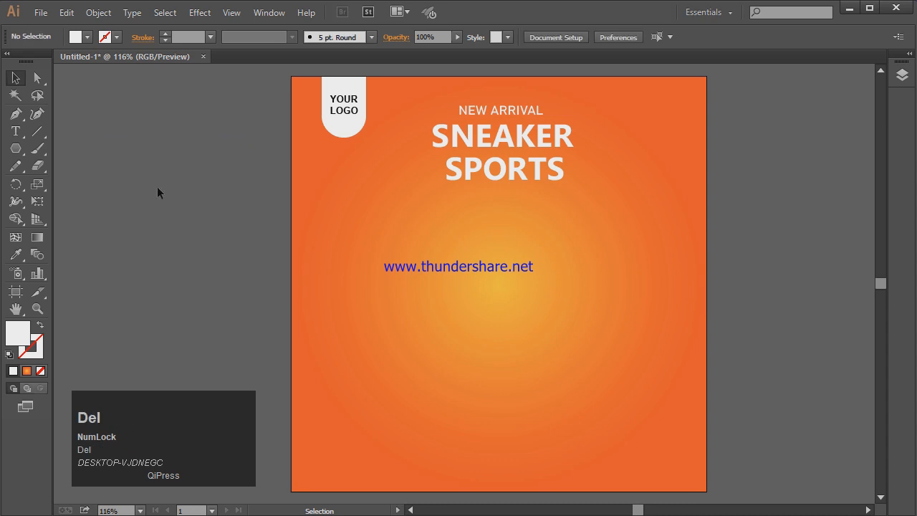
# Step: Create an 8-sided polygon with a radius of 91.8336 px left of the artboard
pyautogui.rightClick(20, 151)
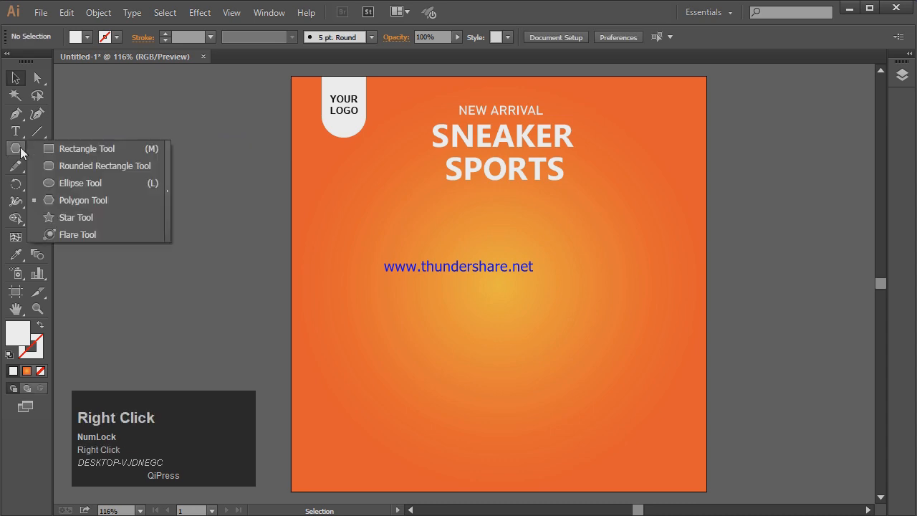
pyautogui.click(74, 198)
pyautogui.click(90, 176)
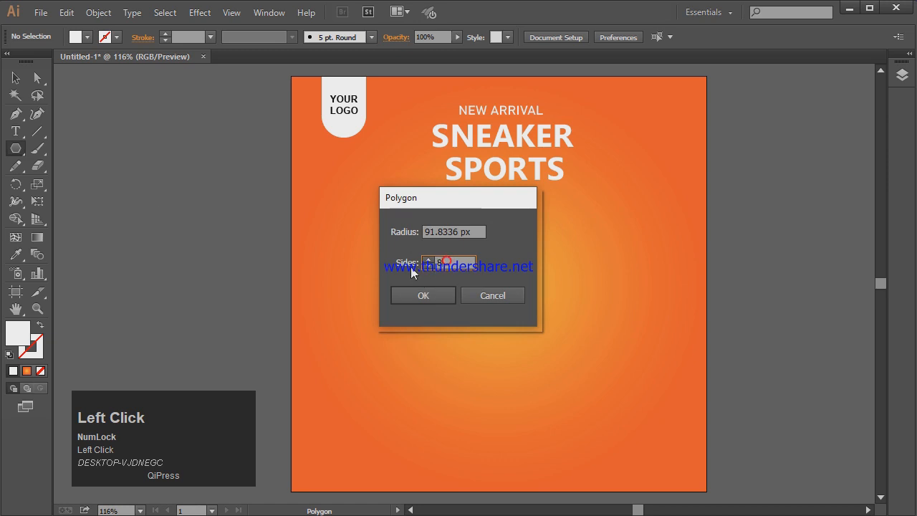
pyautogui.hotkey('ctrl', 'a')
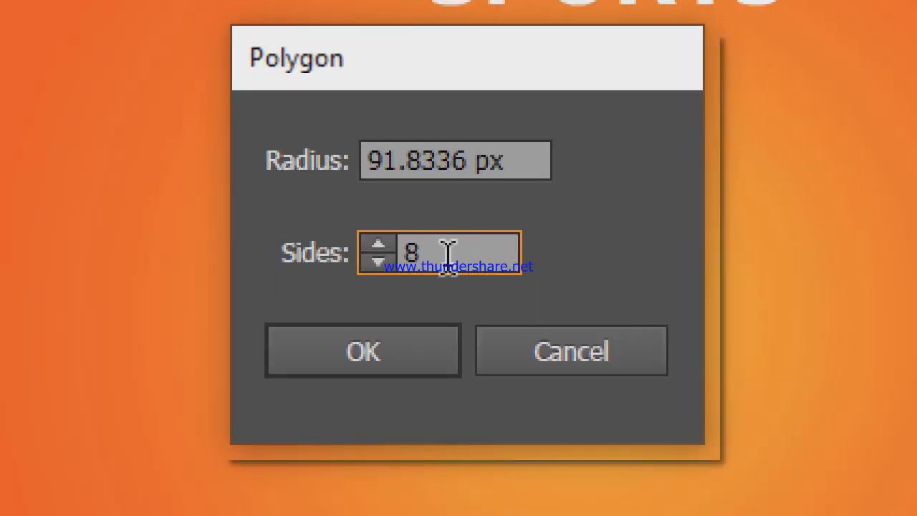
pyautogui.click(362, 364)
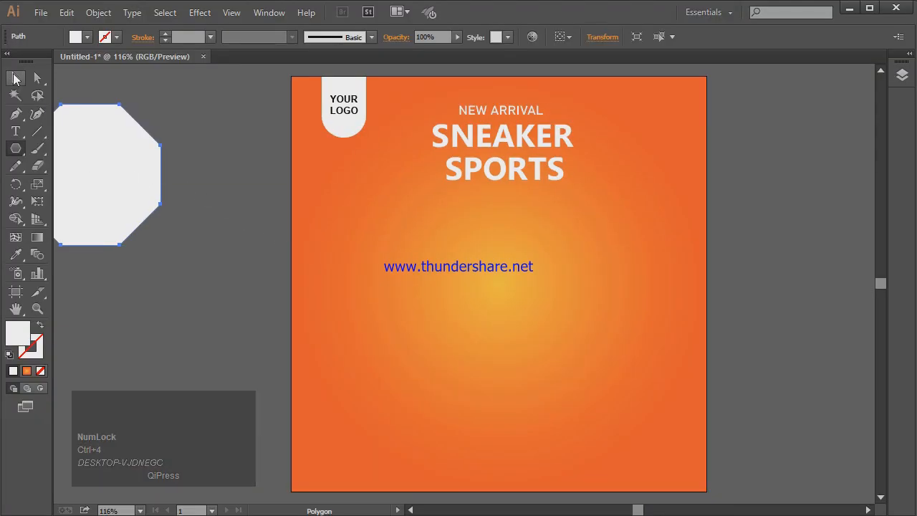
# Step: Move the octagon closer to the artboard's left edge and stretch it slightly taller
pyautogui.click(16, 78)
pyautogui.moveTo(125, 164); pyautogui.dragTo(241, 224)
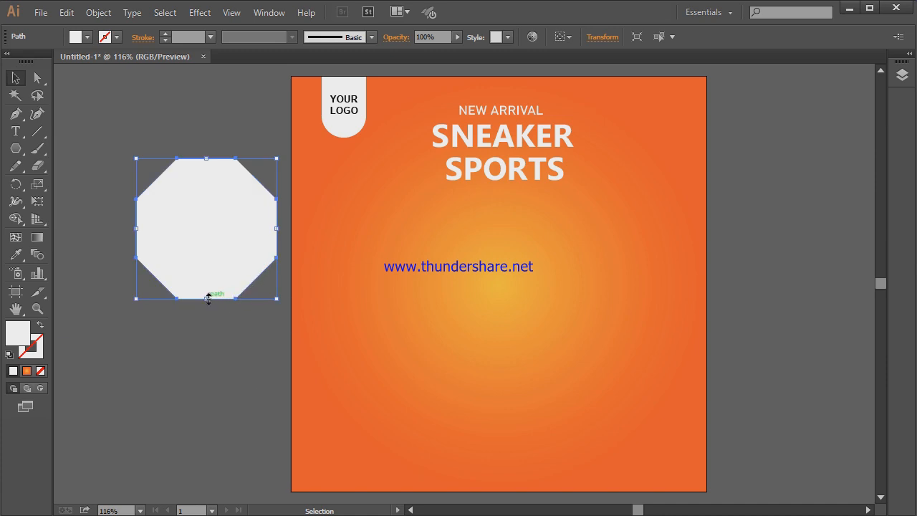
pyautogui.moveTo(207, 299); pyautogui.dragTo(207, 316)
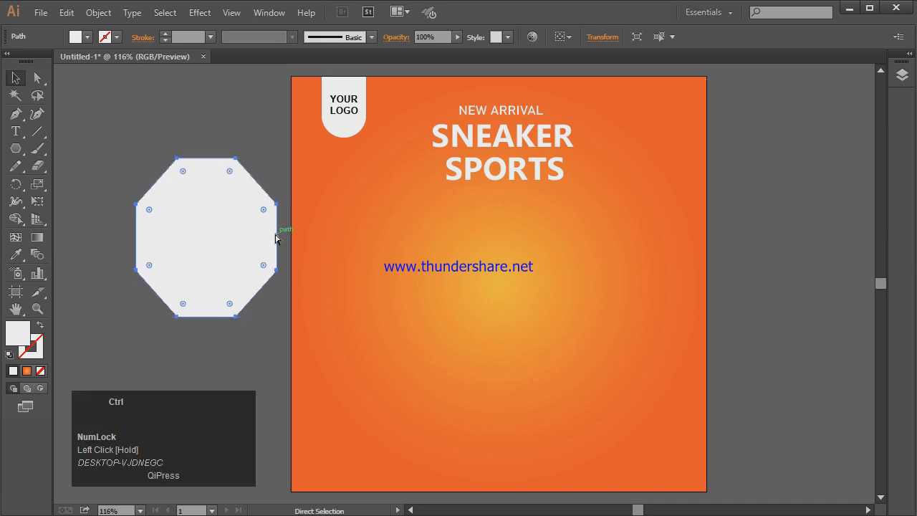
# Step: Undo the octagon's last stretch, then enlarge it evenly and centre it on the artboard below the heading
pyautogui.hotkey('ctrl', 'z')
pyautogui.moveTo(278, 301); pyautogui.dragTo(293, 316)
pyautogui.moveTo(245, 276); pyautogui.dragTo(539, 347)
pyautogui.press('ctrl')
pyautogui.hotkey('ctrl', '-')
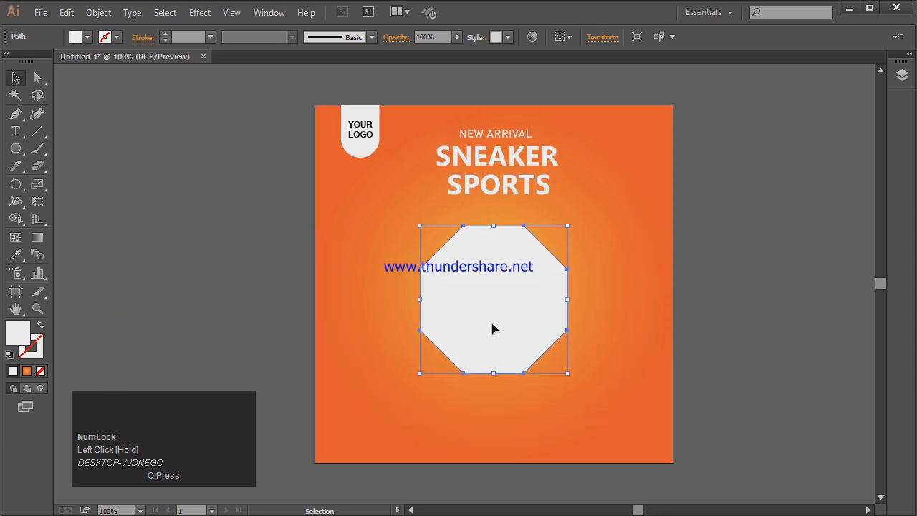
pyautogui.moveTo(568, 373); pyautogui.dragTo(584, 393)
pyautogui.moveTo(558, 352); pyautogui.dragTo(563, 356)
# Step: Nudge the octagon's upper-left corner points, moving the side point down and the top point left
pyautogui.click(37, 77)
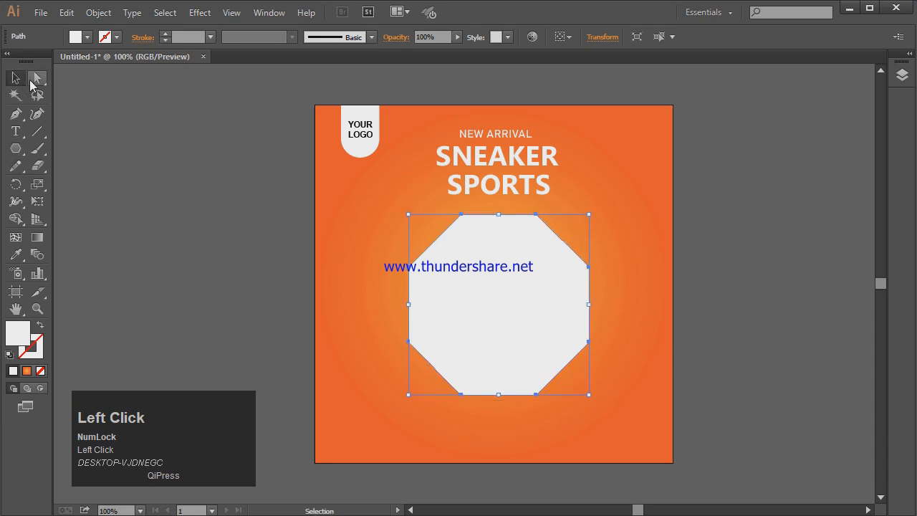
pyautogui.click(113, 163)
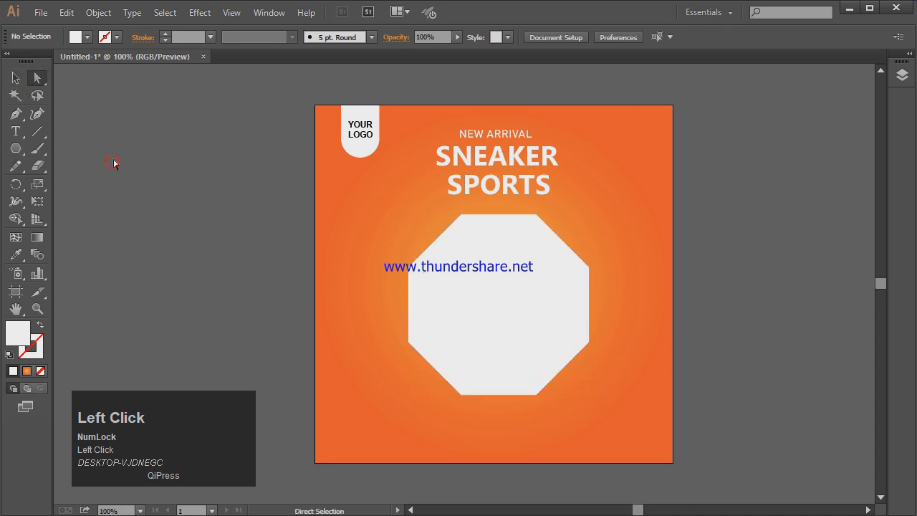
pyautogui.click(409, 270)
pyautogui.press('Down')
pyautogui.press('Down')
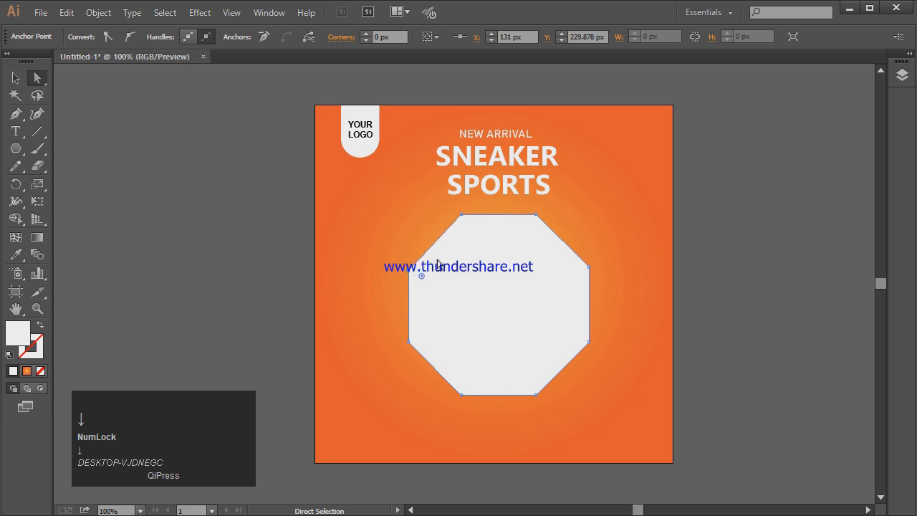
pyautogui.click(461, 215)
pyautogui.press('Left')
pyautogui.press('Left')
pyautogui.press('Left')
pyautogui.press('Left')
pyautogui.press('Left')
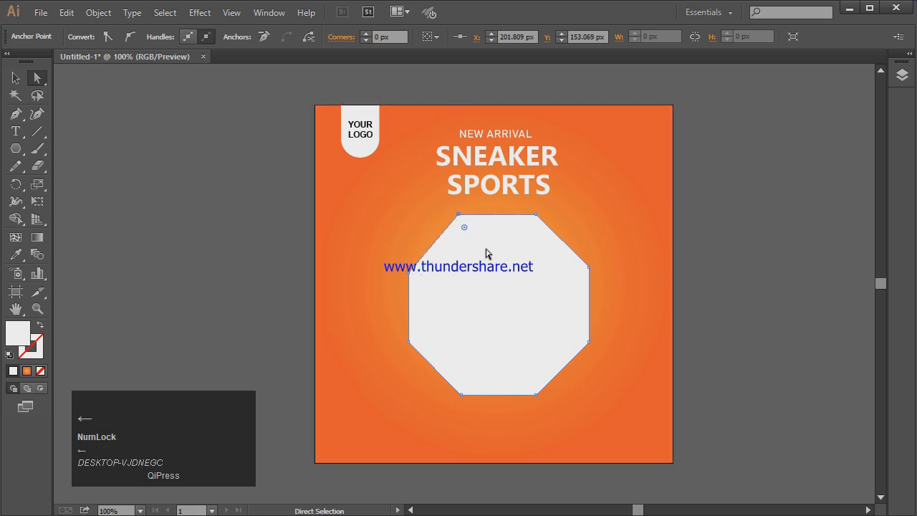
# Step: Nudge the octagon's upper-right corner points to match, moving the top point right and the side point down
pyautogui.click(535, 213)
pyautogui.press('Right')
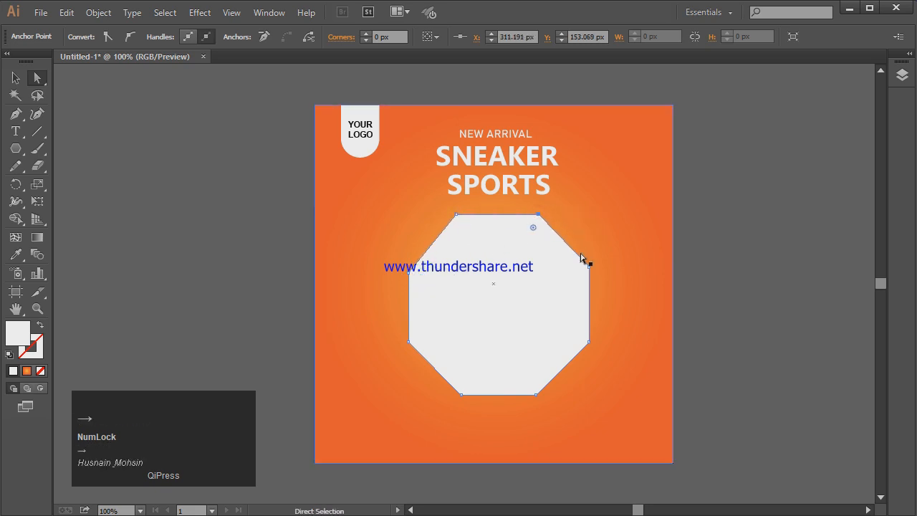
pyautogui.press('Right')
pyautogui.press('Right')
pyautogui.click(589, 267)
pyautogui.press('Down')
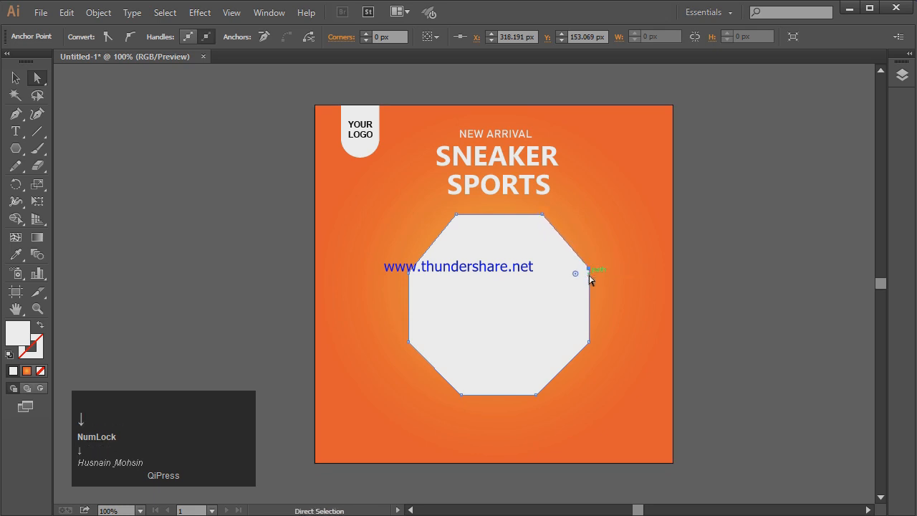
# Step: Nudge the octagon's lower-right side point and both bottom-edge points downward, then deselect the shape
pyautogui.click(588, 342)
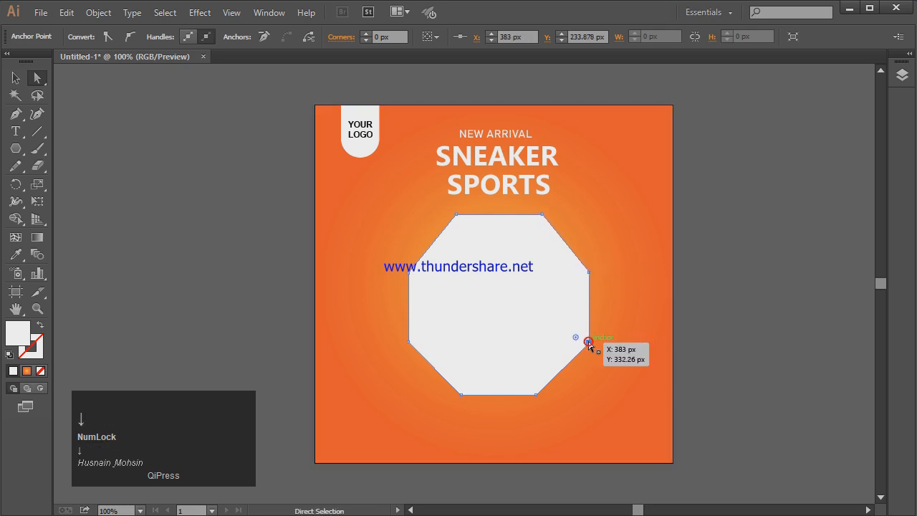
pyautogui.press('Down')
pyautogui.press('Down')
pyautogui.click(535, 394)
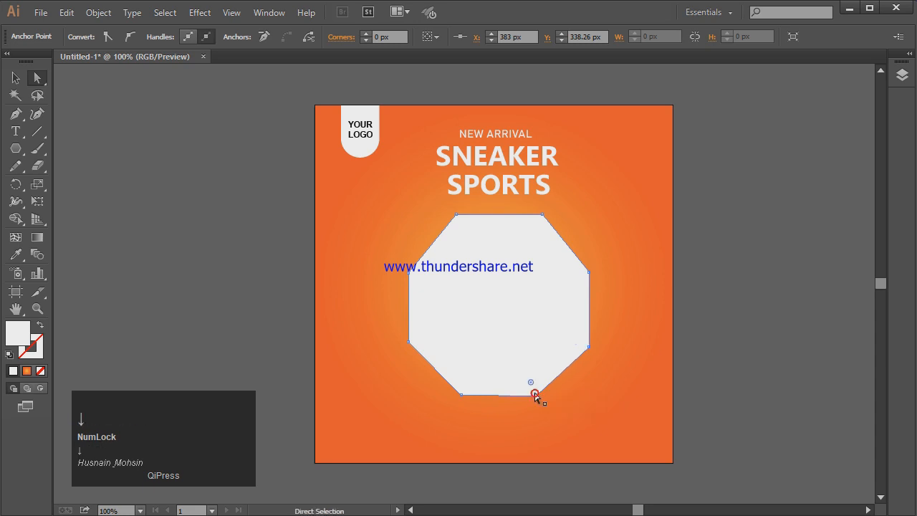
pyautogui.press('Down')
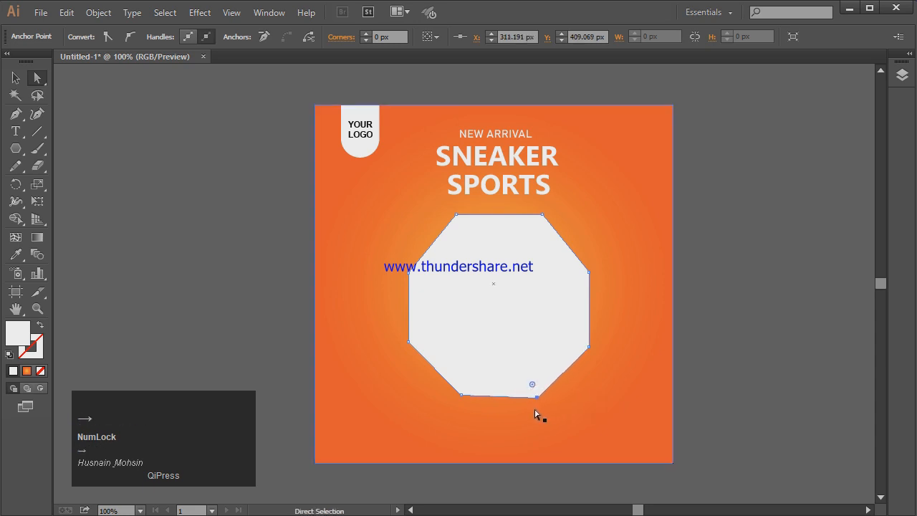
pyautogui.click(462, 394)
pyautogui.press('Down')
pyautogui.click(186, 249)
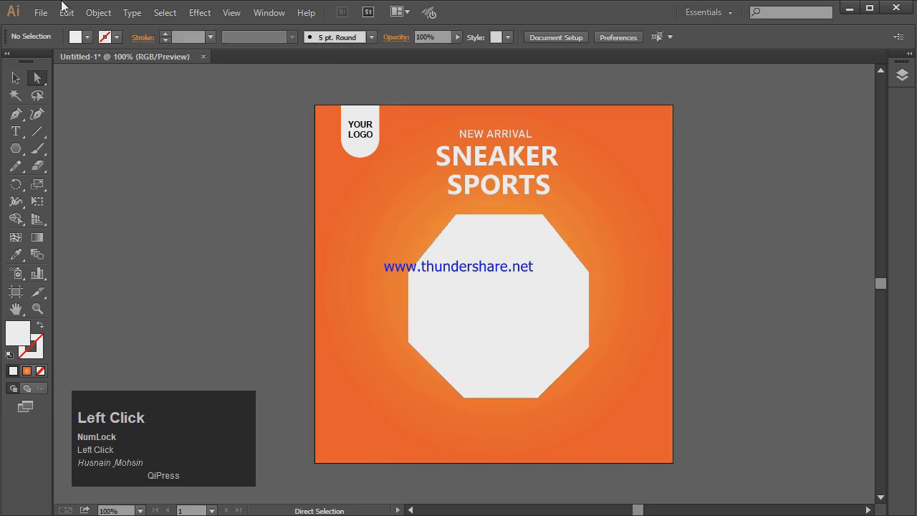
# Step: Move the octagon slightly up beneath the heading and give it no fill and a white stroke
pyautogui.click(15, 78)
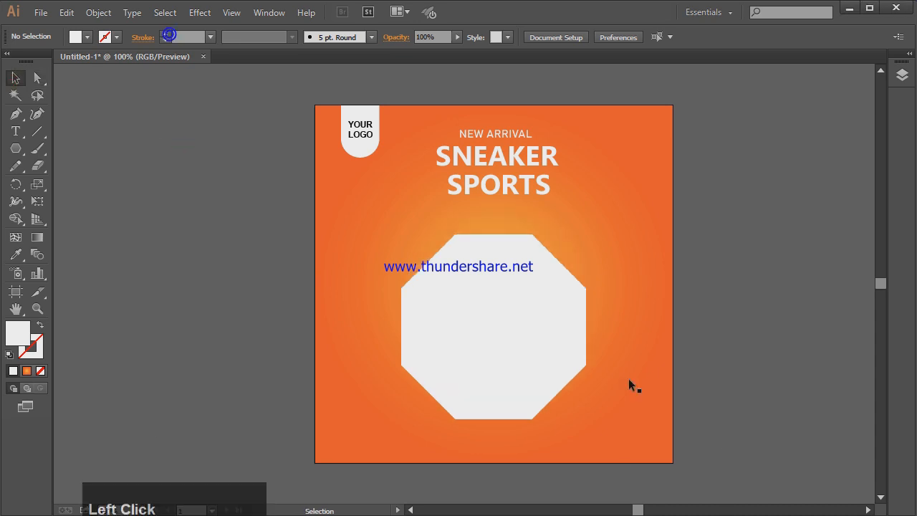
pyautogui.moveTo(553, 326); pyautogui.dragTo(554, 323)
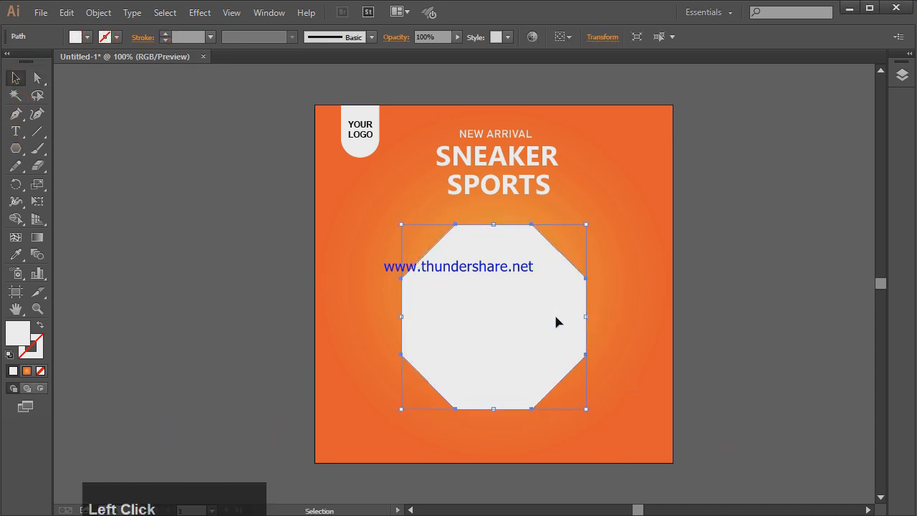
pyautogui.click(86, 37)
pyautogui.click(9, 63)
pyautogui.click(117, 39)
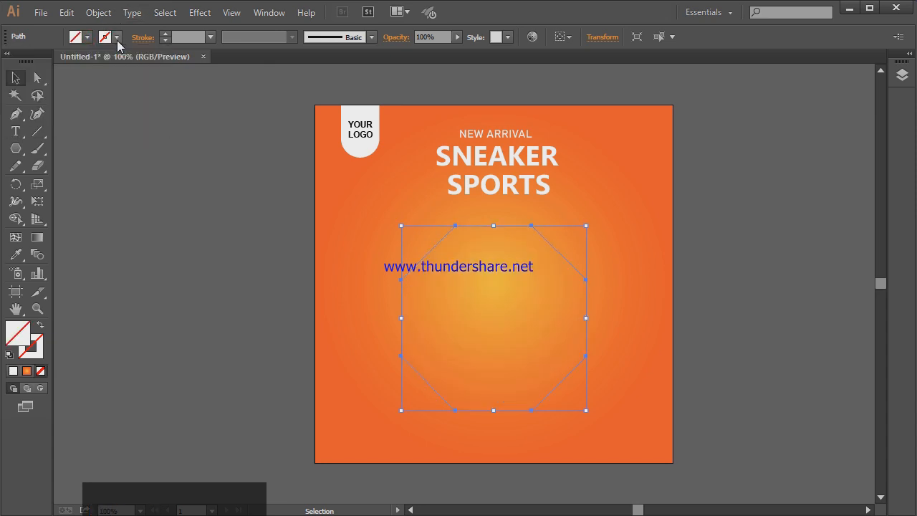
pyautogui.click(28, 62)
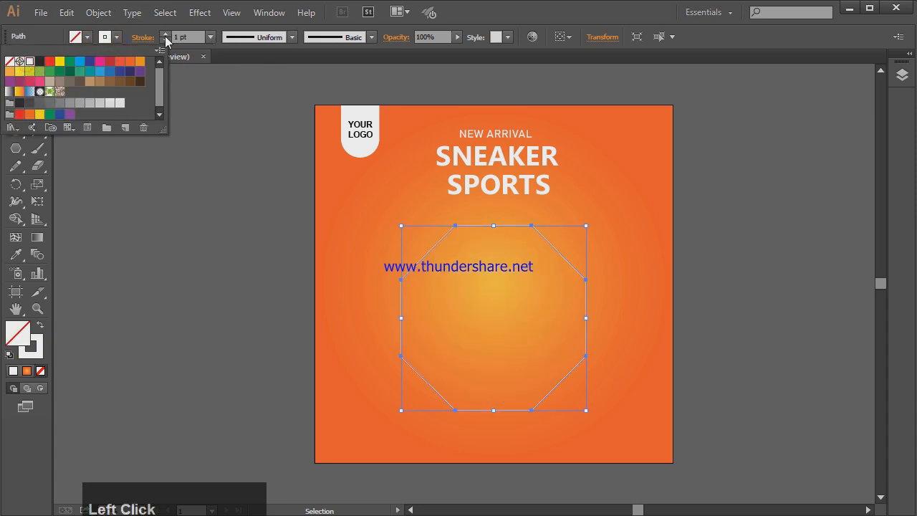
# Step: Set the octagon's stroke weight to 5 pt
pyautogui.click(166, 33)
pyautogui.click(165, 33)
pyautogui.click(165, 33)
pyautogui.click(166, 34)
pyautogui.click(165, 34)
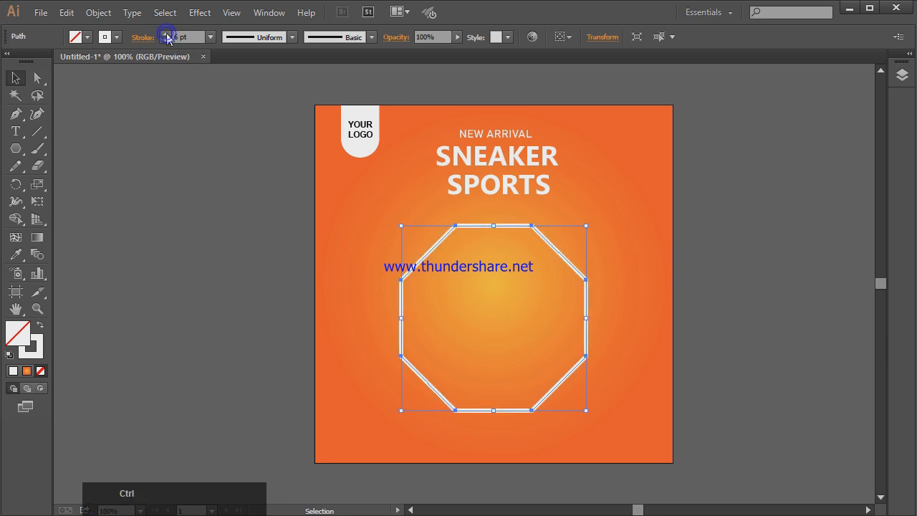
pyautogui.hotkey('ctrl', '5')
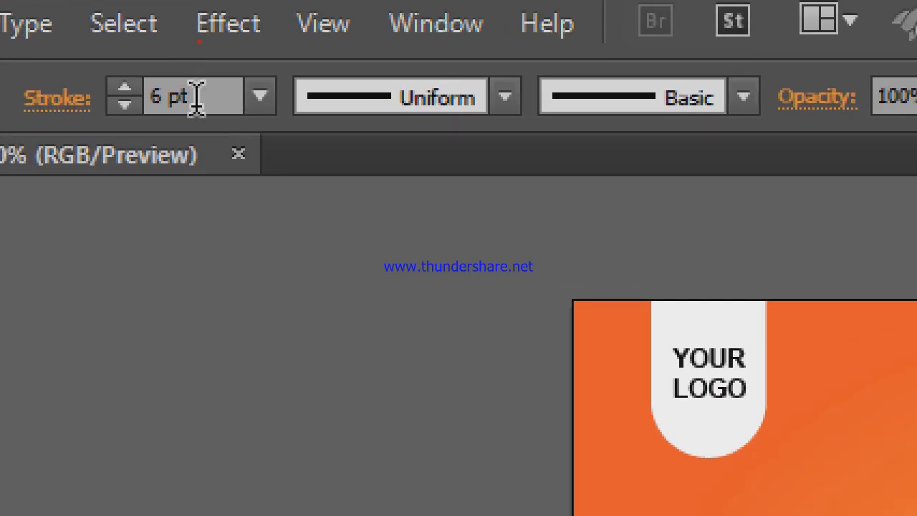
pyautogui.doubleClick(188, 36)
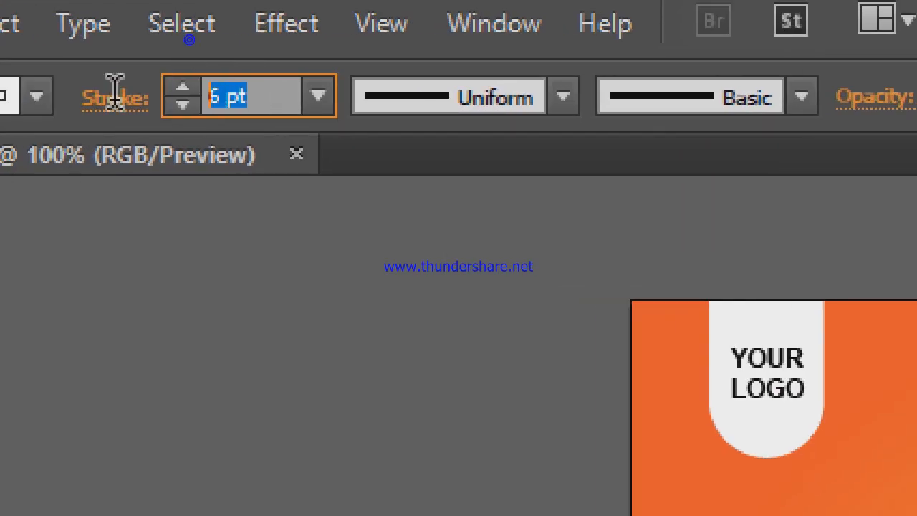
pyautogui.write('5')
pyautogui.press('Return')
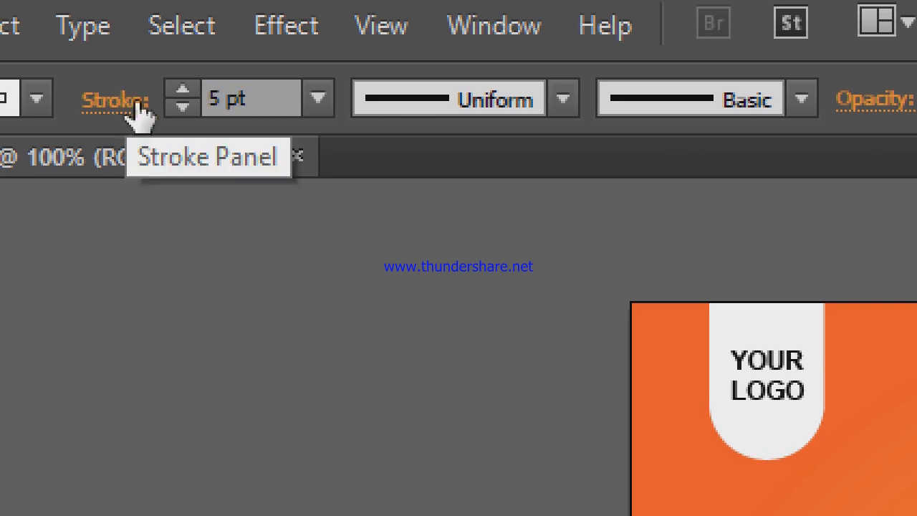
pyautogui.hotkey('ctrl', '-')
pyautogui.hotkey('ctrl', '-')
pyautogui.hotkey('ctrl', '-')
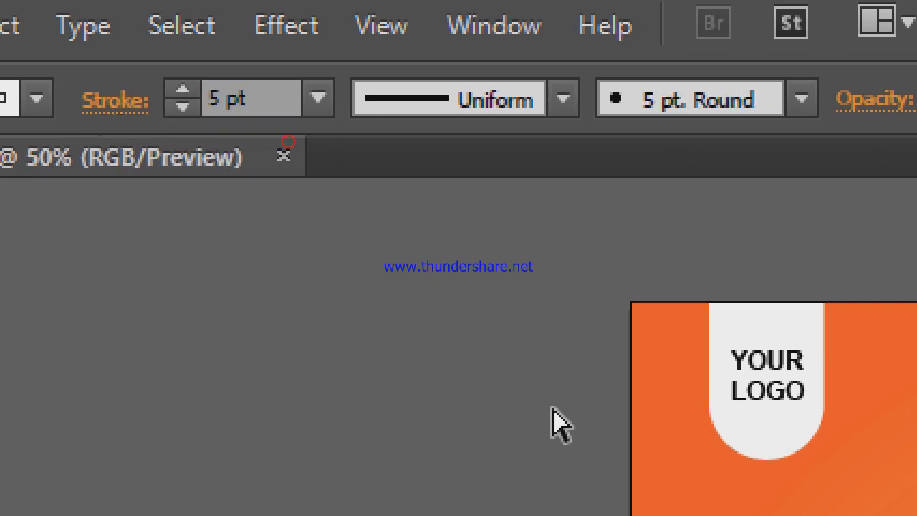
pyautogui.hotkey('ctrl', '-')
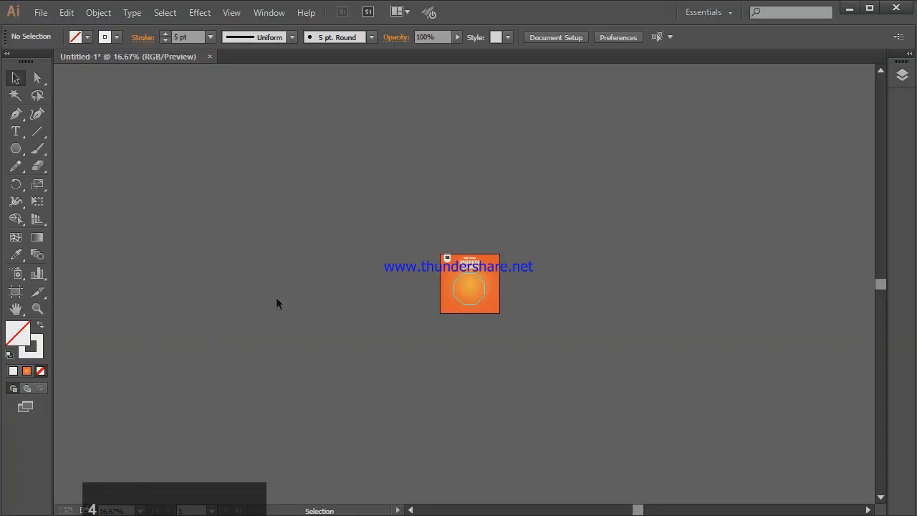
pyautogui.click(37, 308)
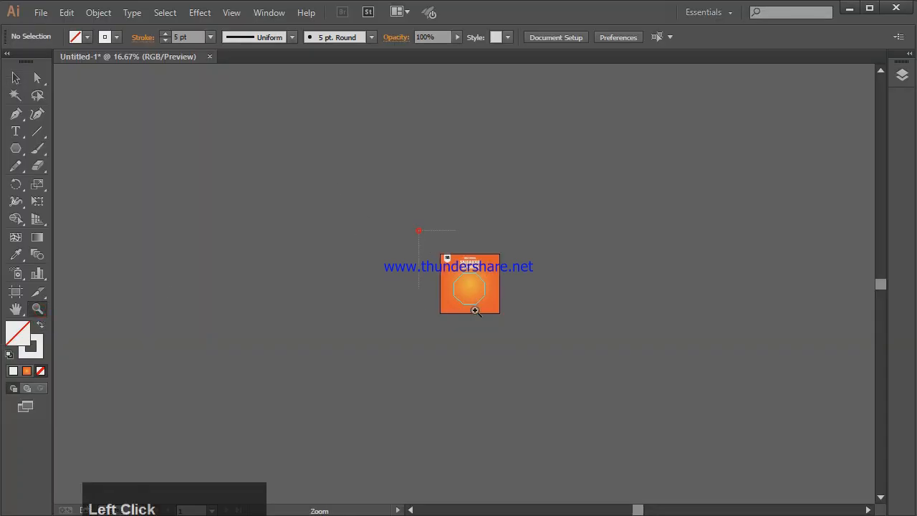
pyautogui.moveTo(421, 232); pyautogui.dragTo(519, 334)
pyautogui.click(15, 78)
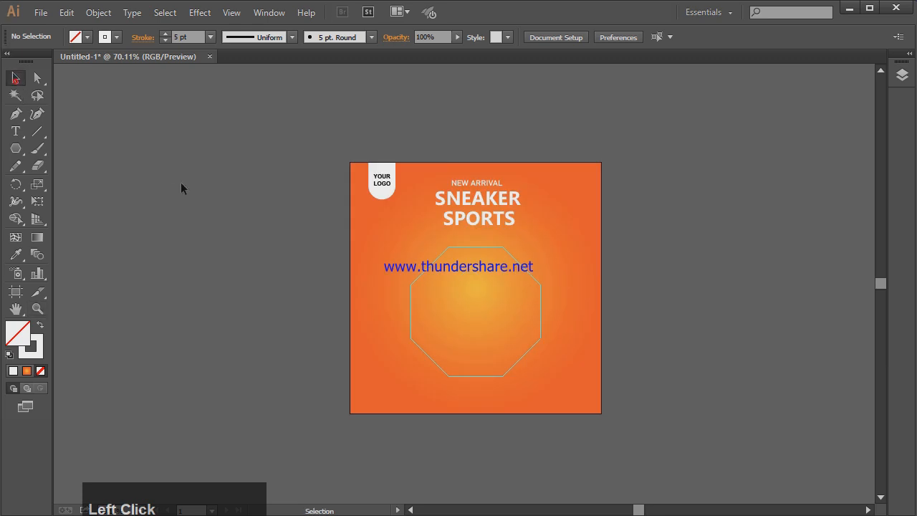
pyautogui.press('ctrl')
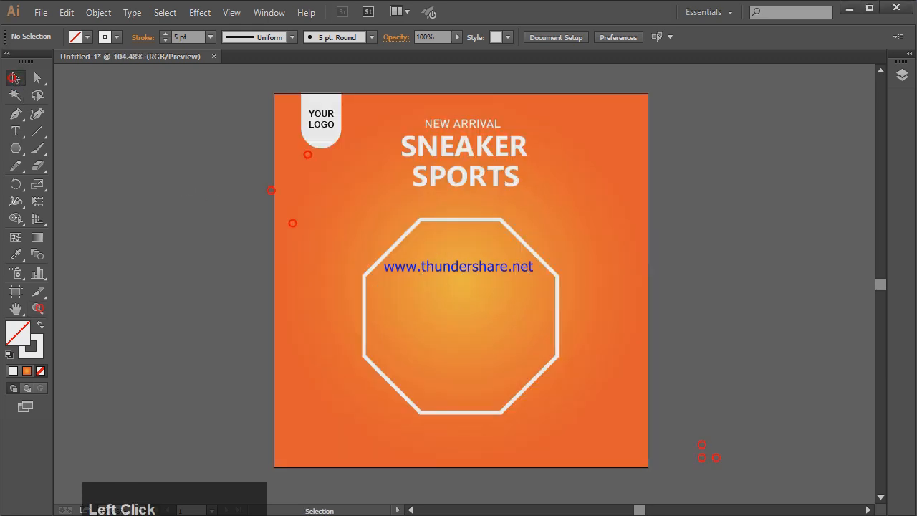
pyautogui.press('.')
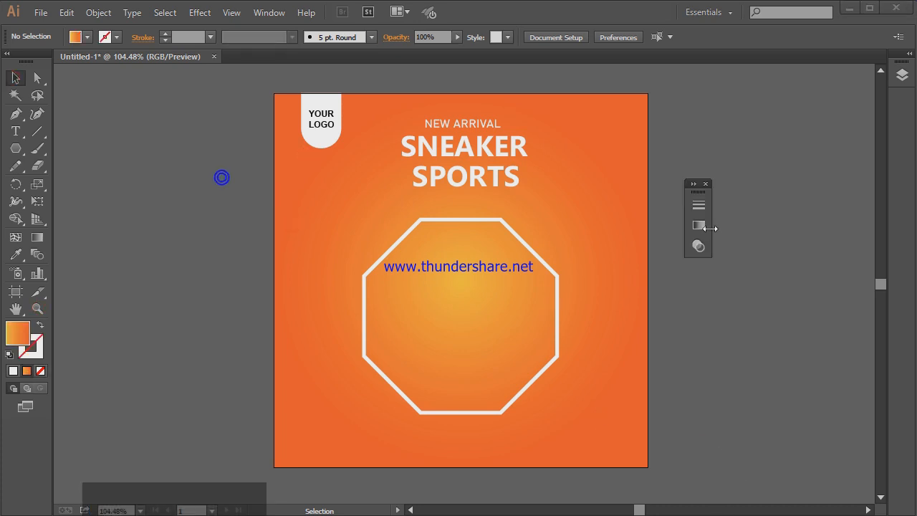
pyautogui.click(705, 183)
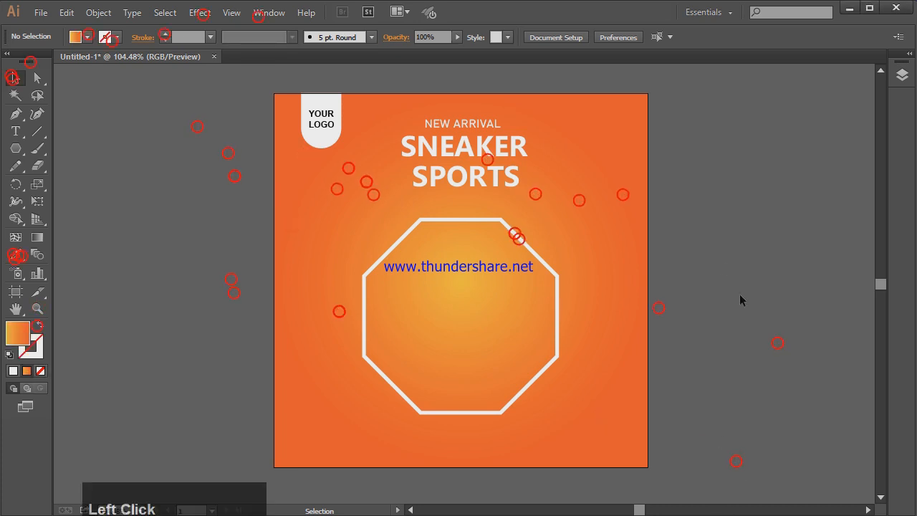
# Step: Copy the octagon outline, paste it in front and move the copy to the left, partly off the artboard
pyautogui.click(480, 219)
pyautogui.click(76, 16)
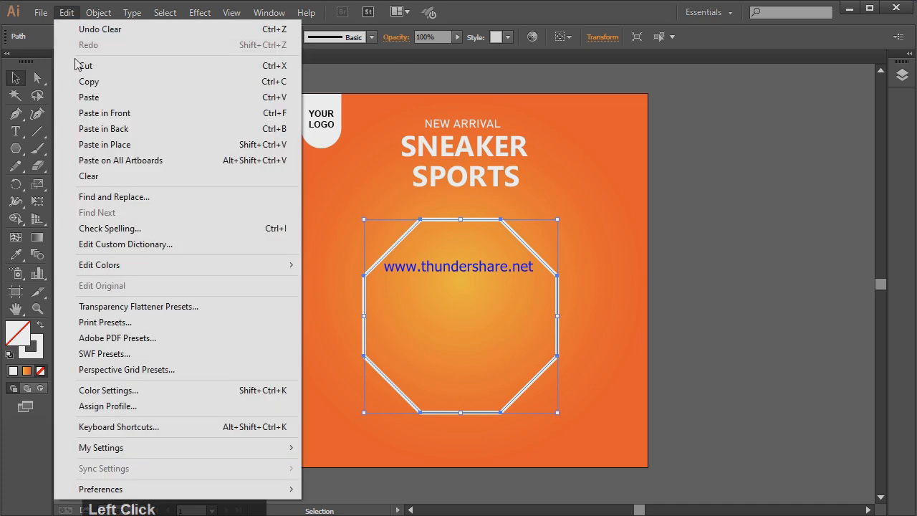
pyautogui.click(90, 82)
pyautogui.click(69, 16)
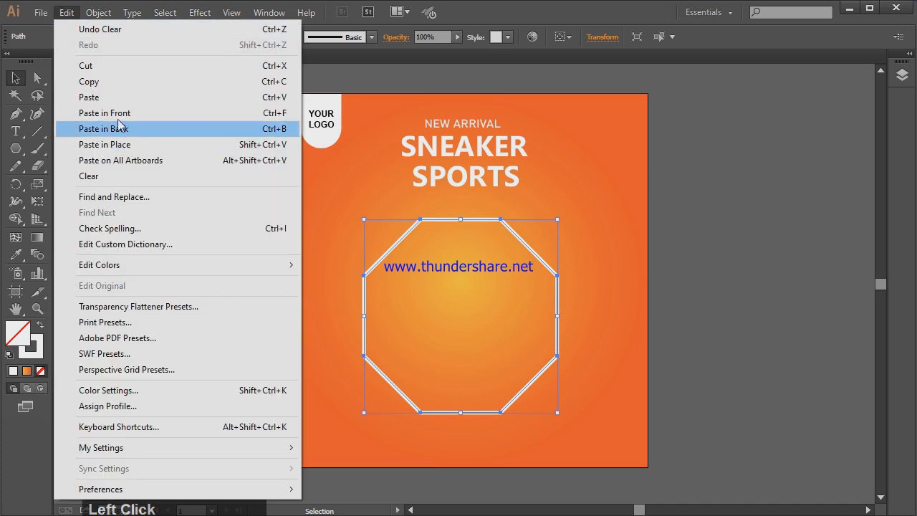
pyautogui.click(118, 113)
pyautogui.moveTo(429, 223); pyautogui.dragTo(225, 218)
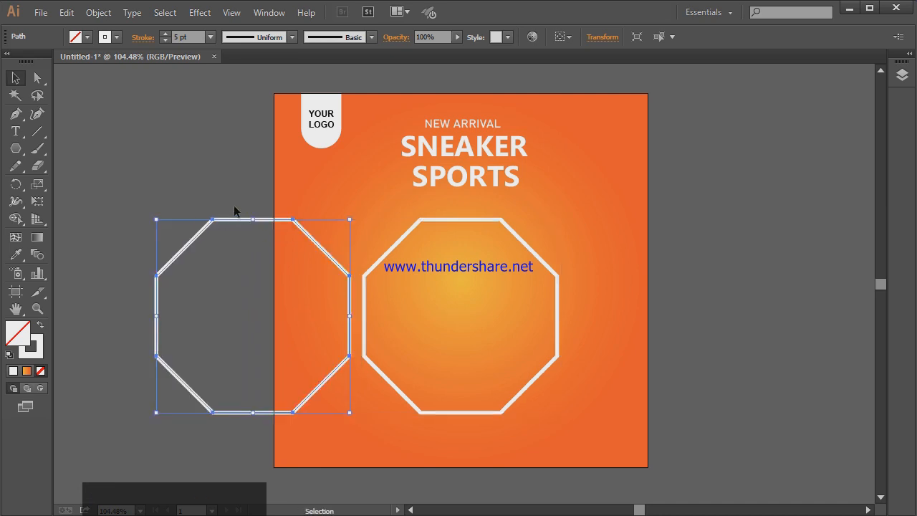
# Step: Swap the octagon copy's fill and stroke, apply the background's orange gradient with the Eyedropper and deselect it
pyautogui.click(39, 330)
pyautogui.click(16, 255)
pyautogui.click(346, 186)
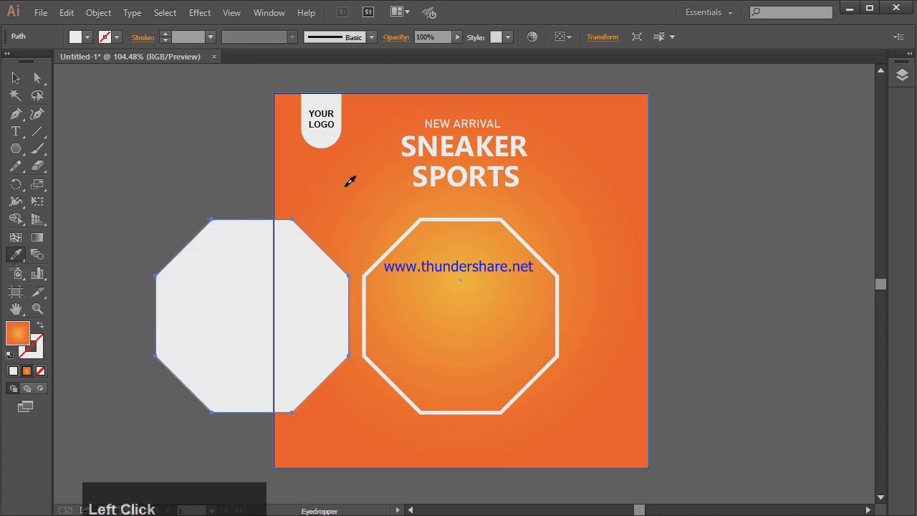
pyautogui.click(16, 78)
pyautogui.click(175, 152)
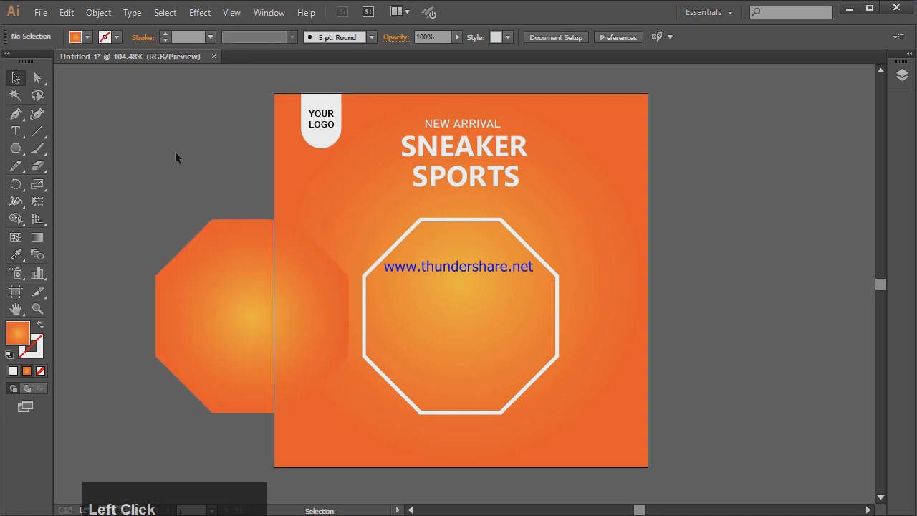
# Step: Redirect the octagon copy's radial gradient from the white outline's right side leftward into the copy, then deselect it
pyautogui.click(204, 273)
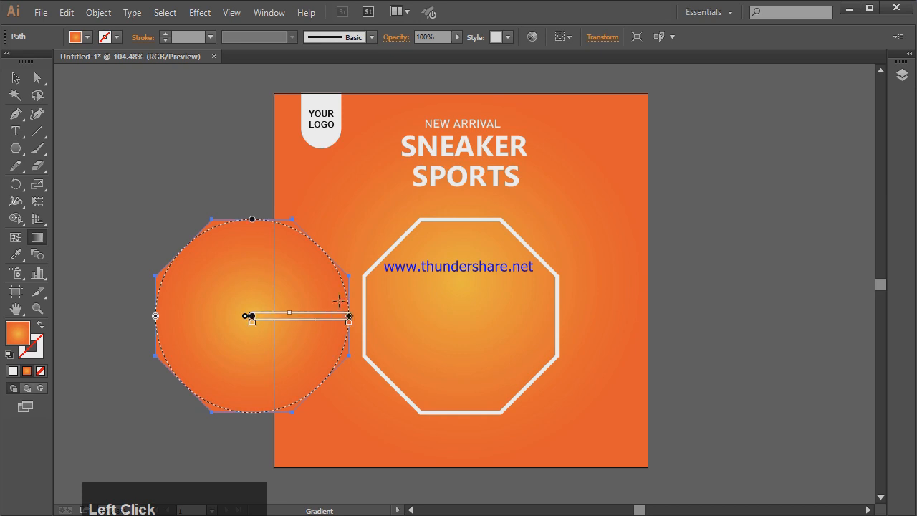
pyautogui.moveTo(322, 288); pyautogui.dragTo(121, 305)
pyautogui.moveTo(352, 321); pyautogui.dragTo(136, 329)
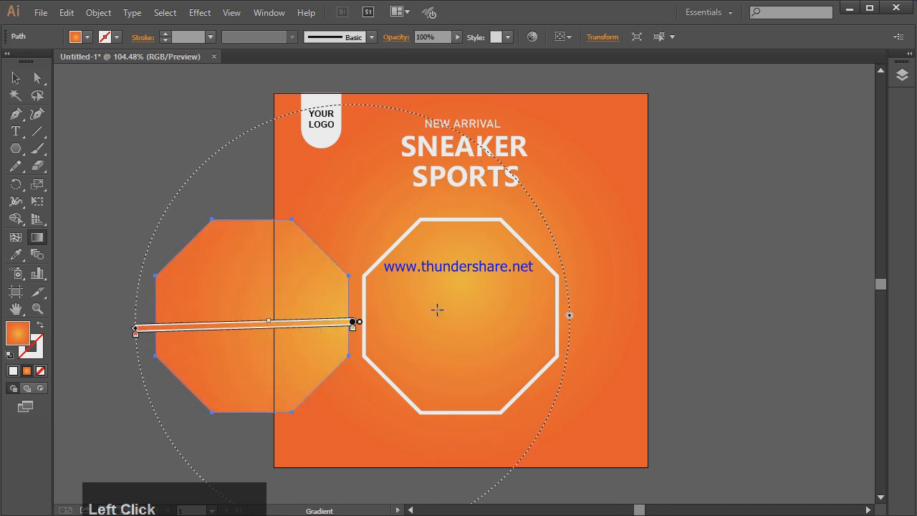
pyautogui.moveTo(488, 295); pyautogui.dragTo(146, 314)
pyautogui.moveTo(558, 259); pyautogui.dragTo(195, 300)
pyautogui.click(16, 77)
pyautogui.click(111, 108)
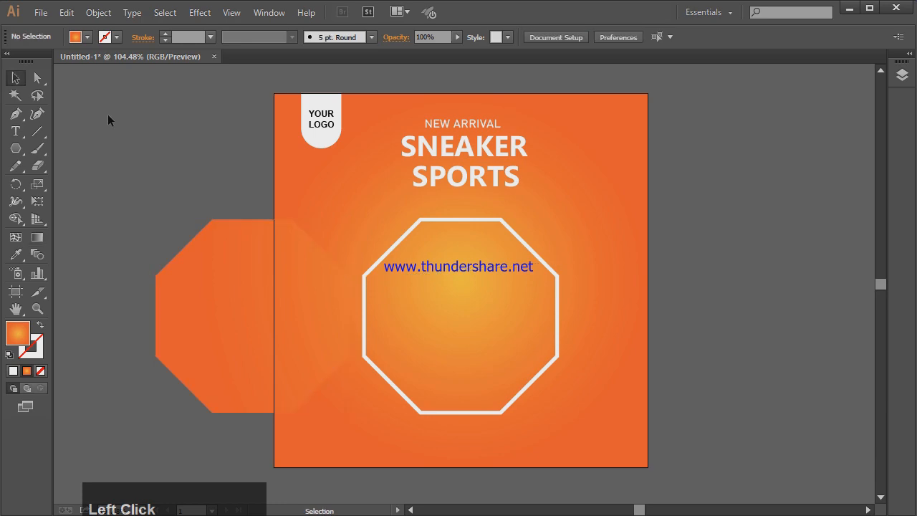
# Step: Apply an orange Multiply drop shadow to the gradient-filled octagon with 75% opacity, 7 px X and Y offsets and 5 px blur
pyautogui.click(219, 273)
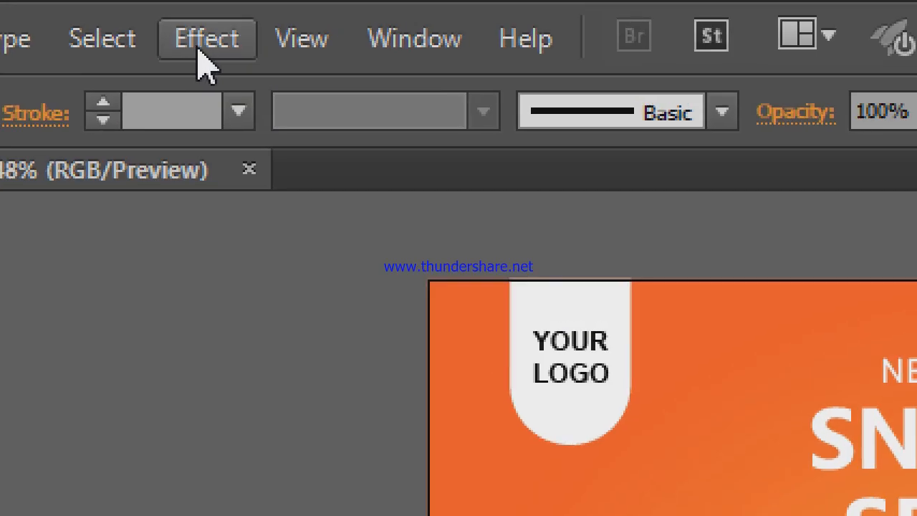
pyautogui.click(199, 13)
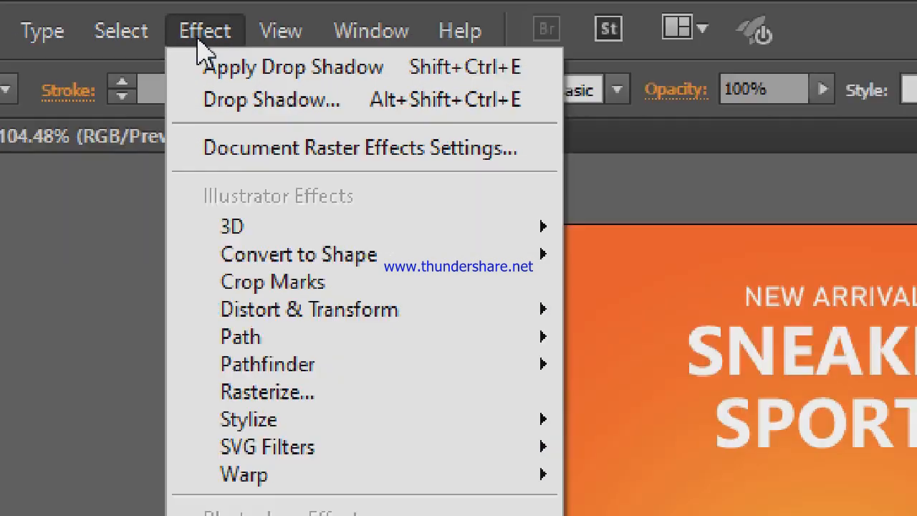
pyautogui.moveTo(229, 185)
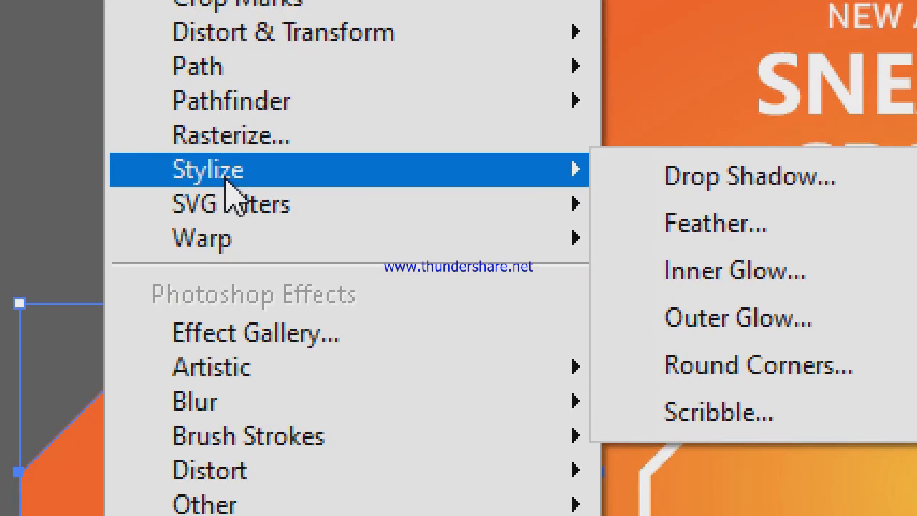
pyautogui.click(716, 176)
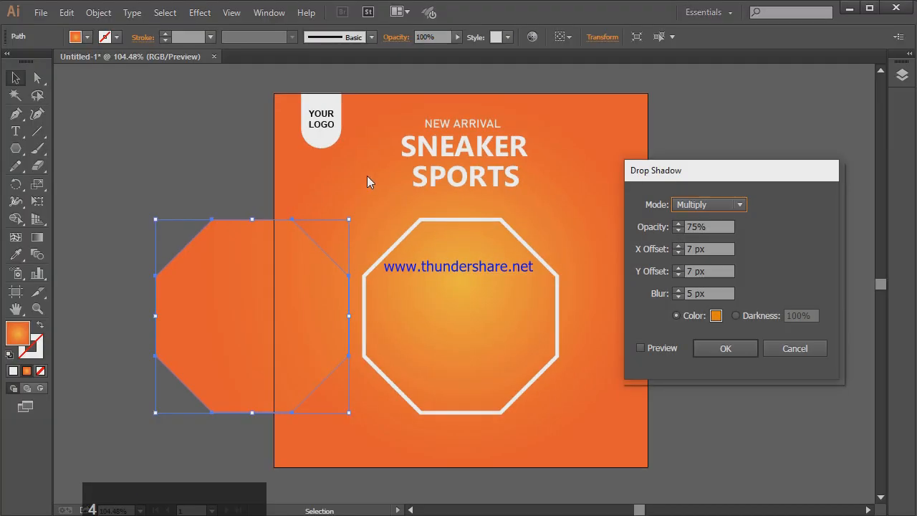
pyautogui.click(641, 348)
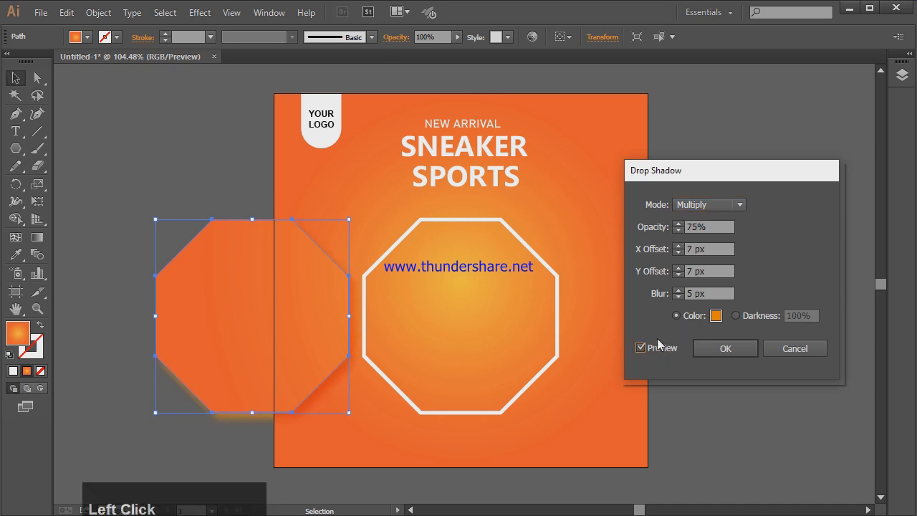
pyautogui.click(716, 316)
pyautogui.moveTo(433, 207)
pyautogui.mouseDown()
pyautogui.moveTo(420, 341)
pyautogui.moveTo(446, 175)
pyautogui.mouseUp()
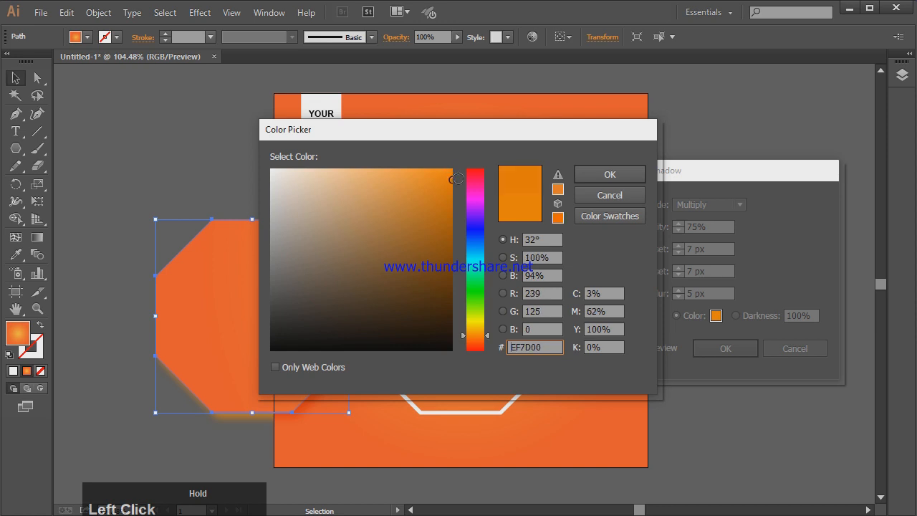
pyautogui.click(622, 175)
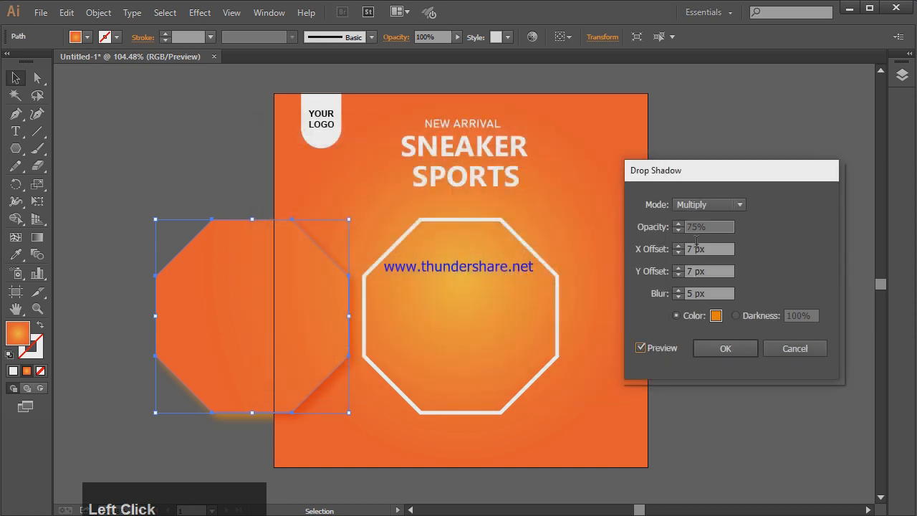
pyautogui.click(725, 350)
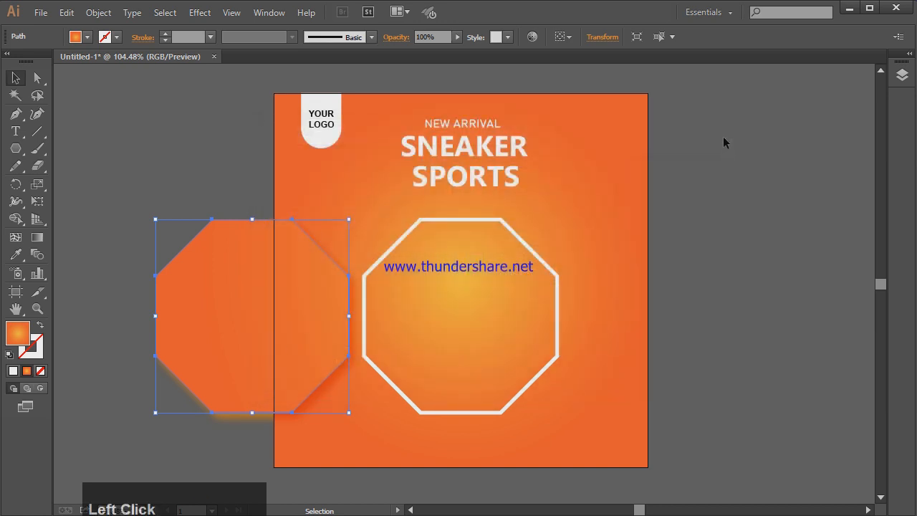
pyautogui.click(724, 138)
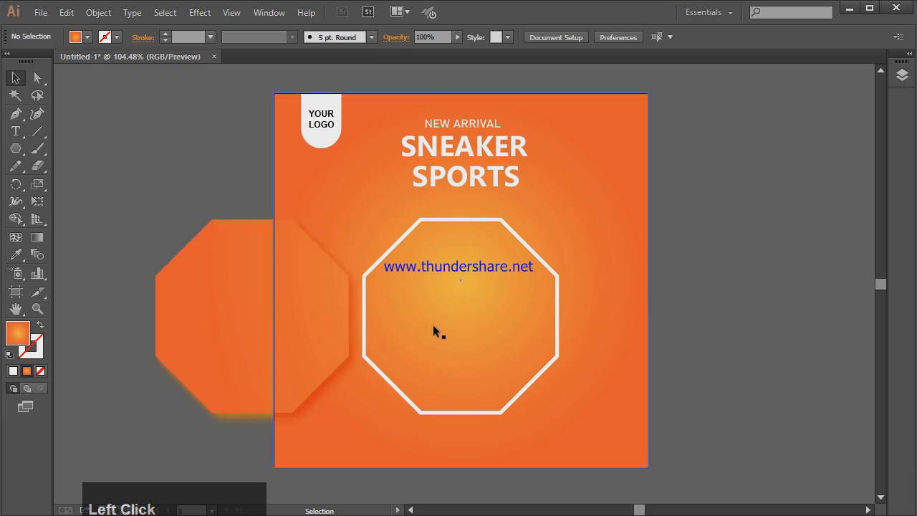
pyautogui.click(298, 327)
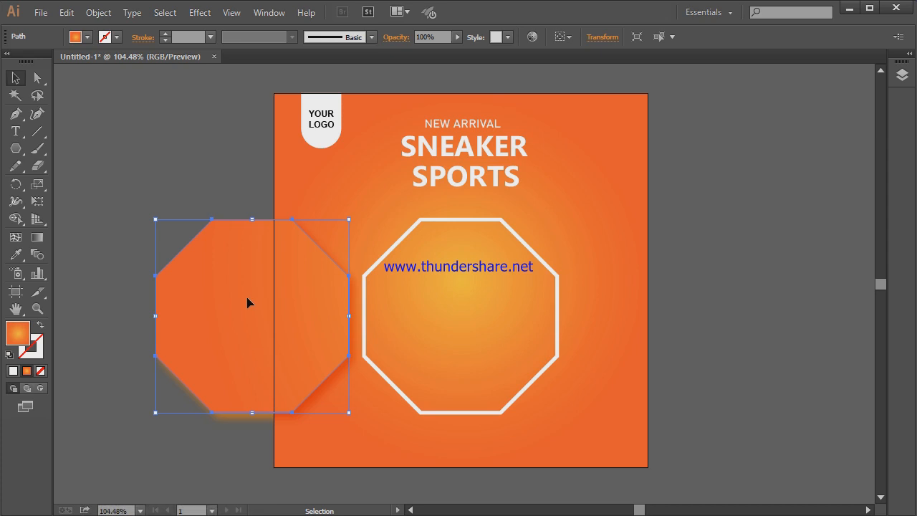
pyautogui.moveTo(247, 302); pyautogui.dragTo(666, 304)
pyautogui.click(681, 170)
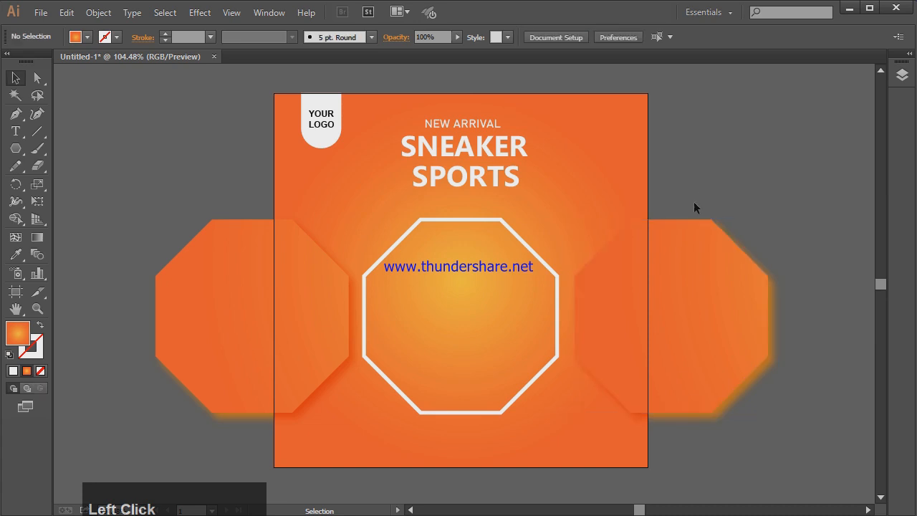
pyautogui.click(700, 246)
pyautogui.press('Delete')
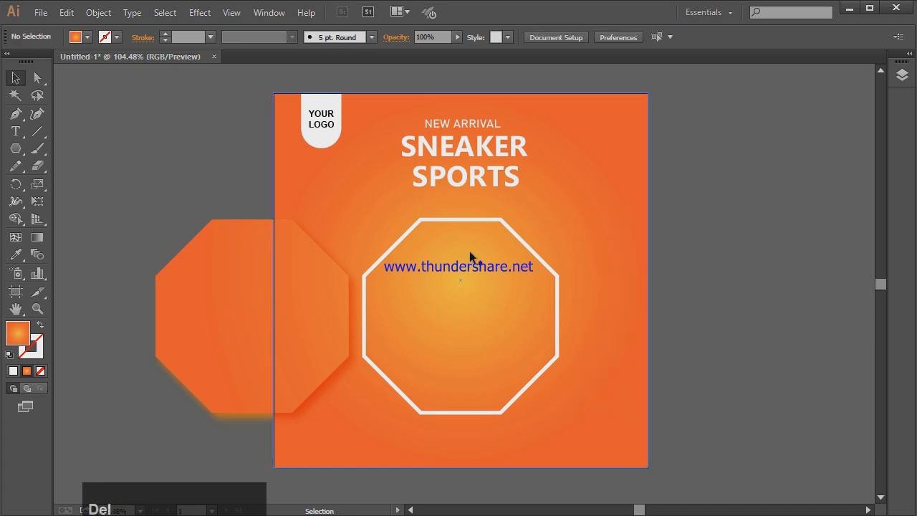
# Step: Duplicate the white octagon outline across the artboard's right edge and fill the copy with the background's orange gradient instead of a stroke
pyautogui.moveTo(492, 219); pyautogui.dragTo(698, 225)
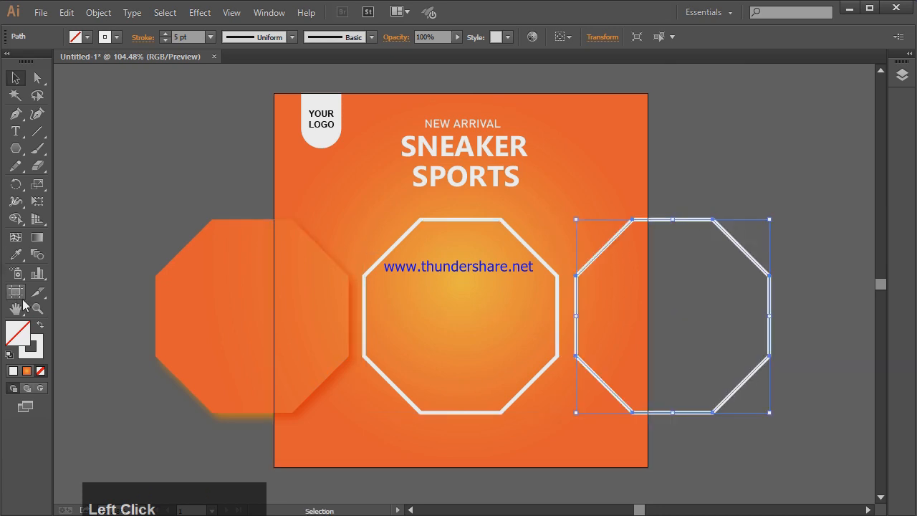
pyautogui.click(41, 328)
pyautogui.click(16, 254)
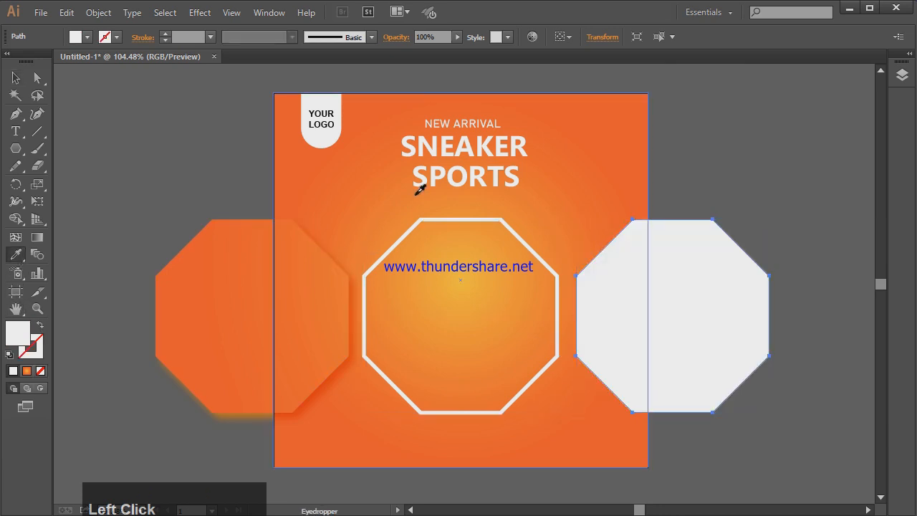
pyautogui.click(420, 190)
# Step: Redirect the right octagon's radial gradient from inside the white outline's right side out to the copy's far right edge
pyautogui.click(38, 237)
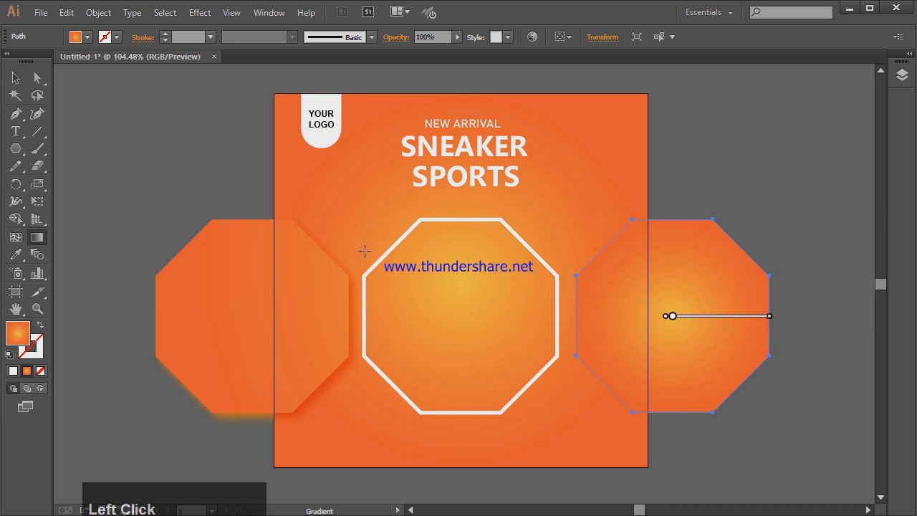
pyautogui.moveTo(535, 268); pyautogui.dragTo(772, 275)
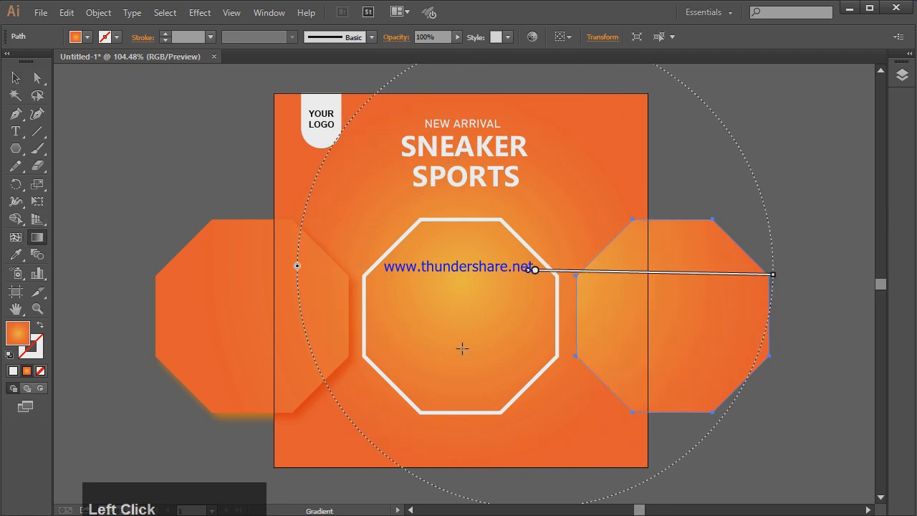
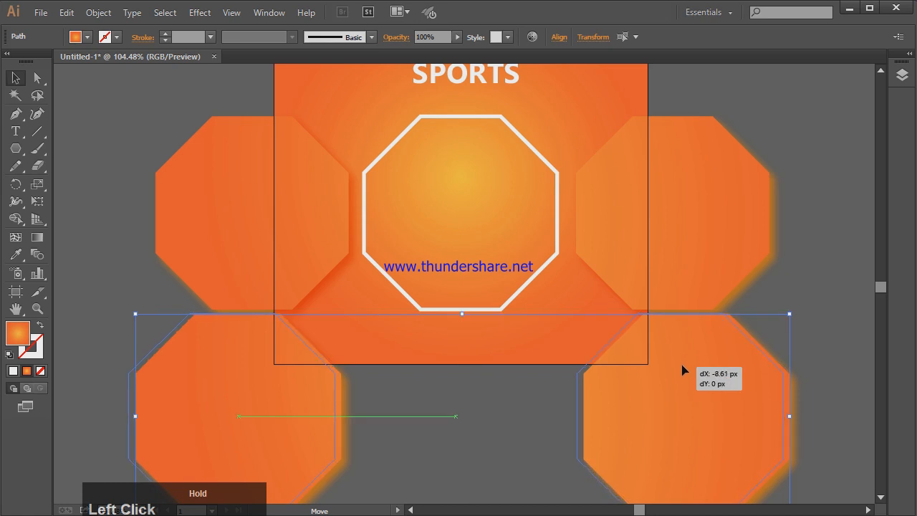
# Step: Shift the upper right octagon slightly outward and enlarge it proportionally so its lower edge meets the octagon below
pyautogui.click(795, 344)
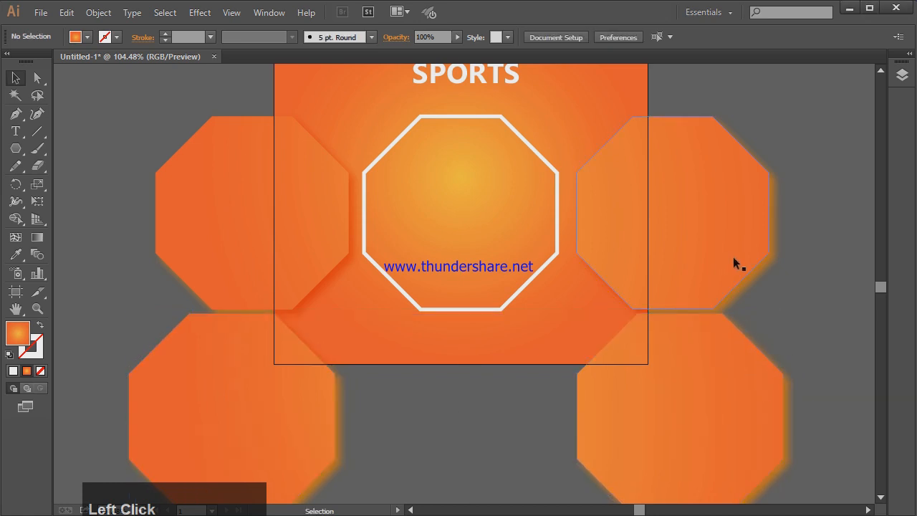
pyautogui.moveTo(748, 257); pyautogui.dragTo(723, 259)
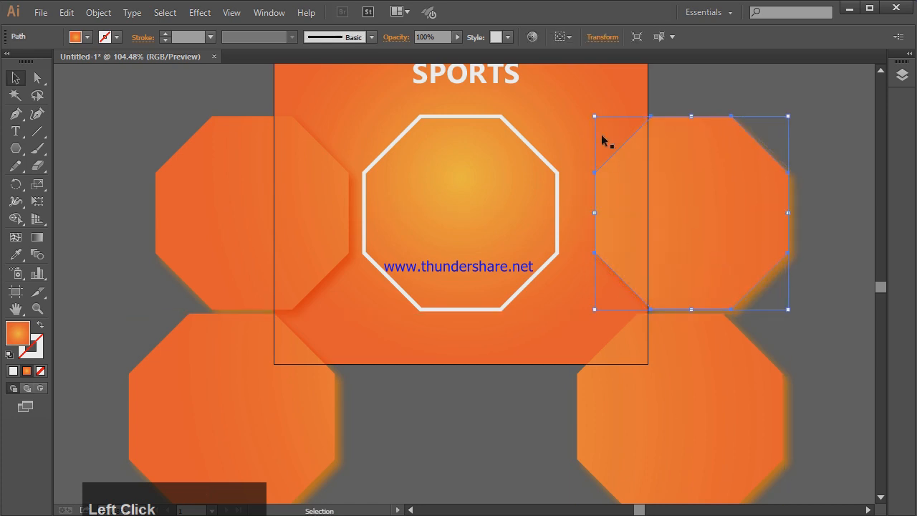
pyautogui.moveTo(595, 117); pyautogui.dragTo(587, 109)
pyautogui.moveTo(681, 256); pyautogui.dragTo(683, 263)
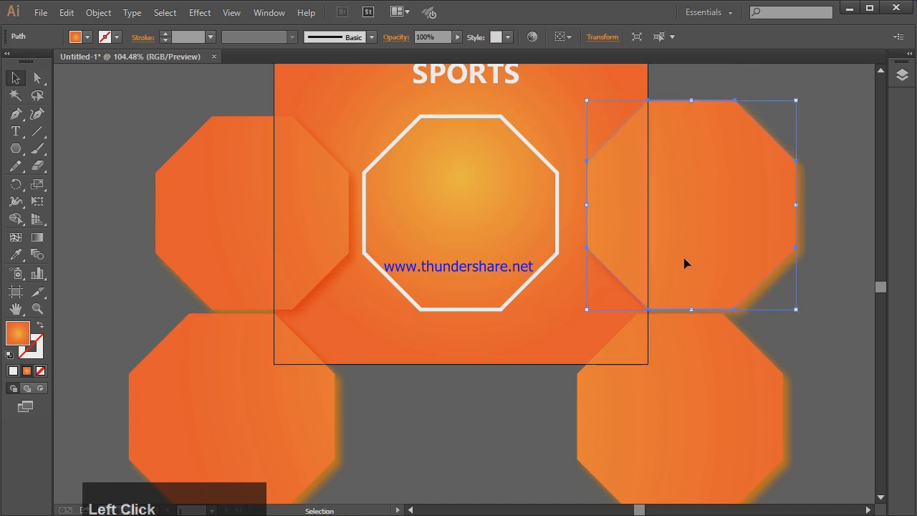
pyautogui.click(286, 192)
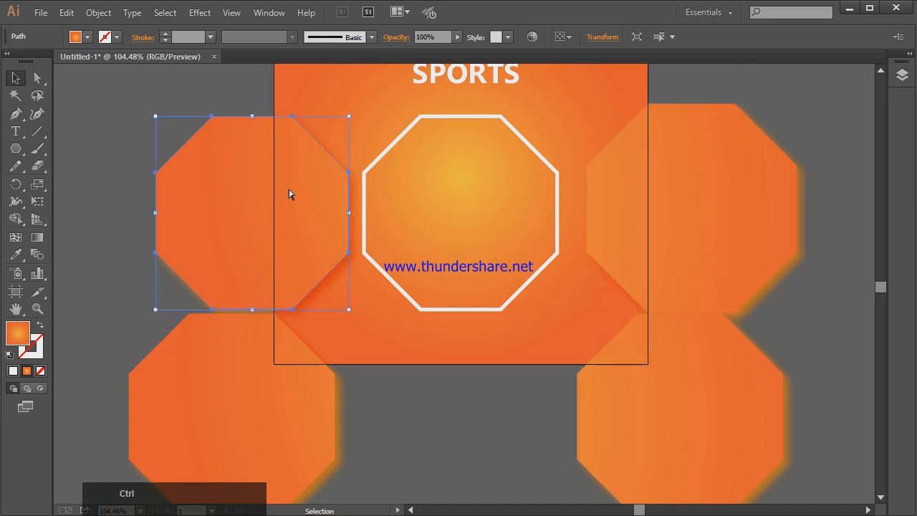
pyautogui.hotkey('ctrl', 'z')
# Step: Enlarge the upper left octagon from its center and move it up and left to sit directly above the lower left octagon
pyautogui.click(265, 150)
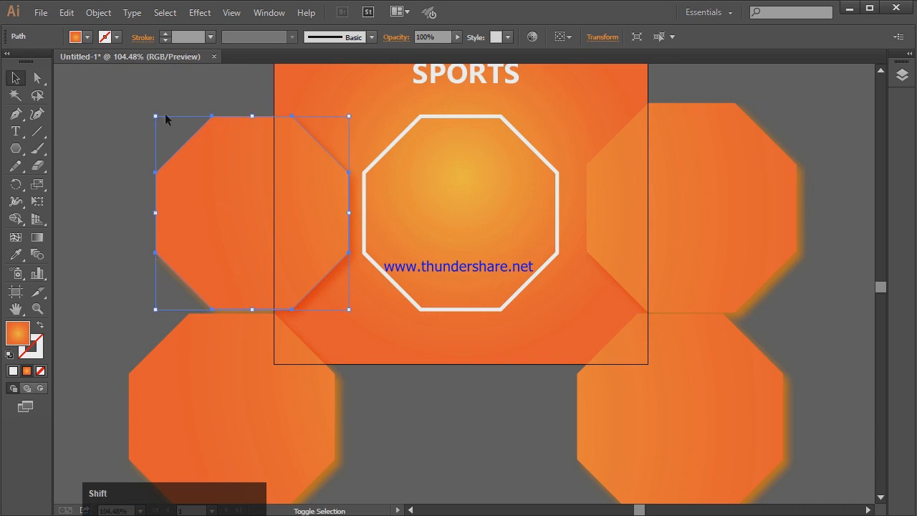
pyautogui.moveTo(157, 116); pyautogui.dragTo(150, 110)
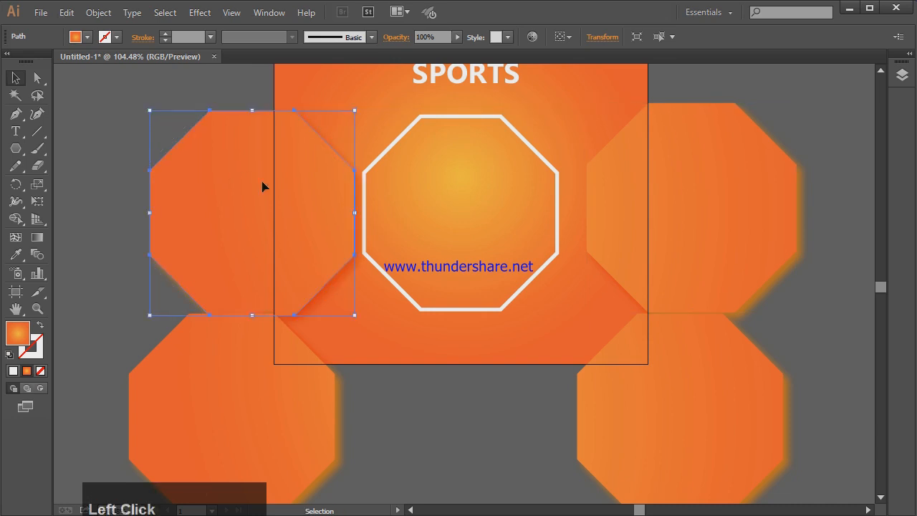
pyautogui.moveTo(278, 212)
pyautogui.mouseDown()
pyautogui.moveTo(289, 198)
pyautogui.moveTo(280, 196)
pyautogui.mouseUp()
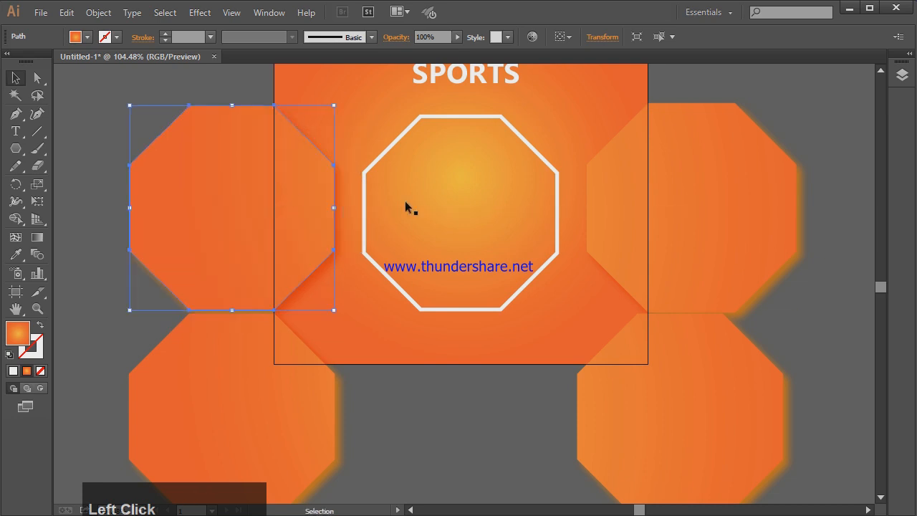
pyautogui.click(459, 205)
pyautogui.click(794, 92)
# Step: Enlarge the central white octagon outline slightly and move it up just beneath the SNEAKER SPORTS heading
pyautogui.scroll(1, 516, 151)
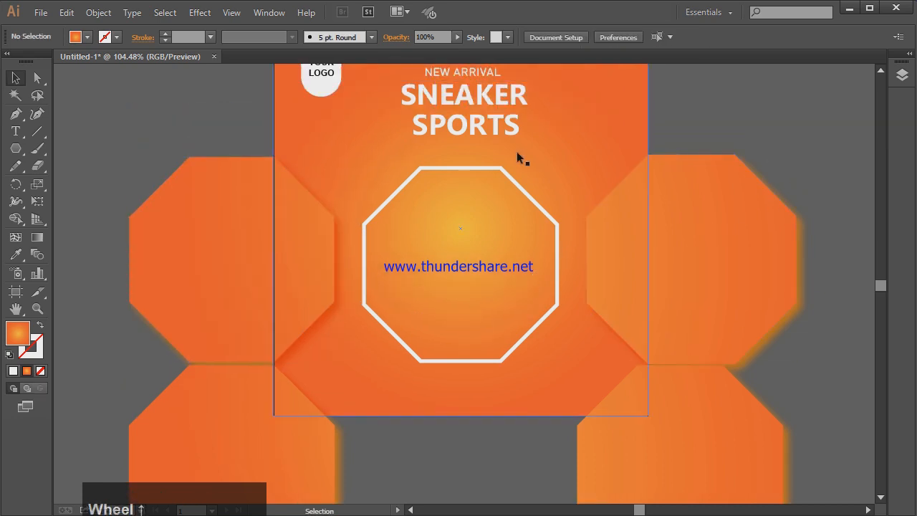
pyautogui.click(489, 167)
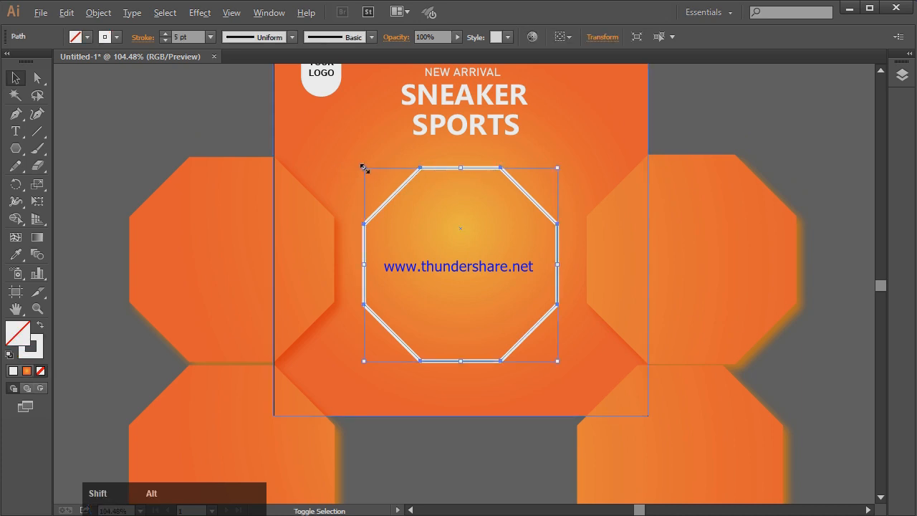
pyautogui.moveTo(364, 169); pyautogui.dragTo(354, 157)
pyautogui.moveTo(518, 177); pyautogui.dragTo(520, 169)
pyautogui.moveTo(566, 366); pyautogui.dragTo(553, 346)
pyautogui.moveTo(528, 198); pyautogui.dragTo(530, 188)
pyautogui.moveTo(553, 337); pyautogui.dragTo(564, 348)
pyautogui.moveTo(560, 277); pyautogui.dragTo(563, 278)
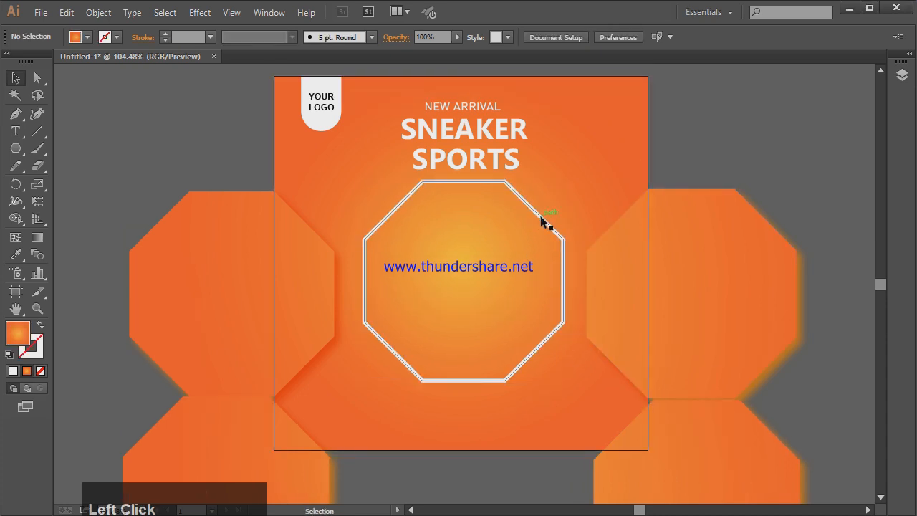
# Step: Duplicate the central white octagon outline, shrink the copy and place it below the original near the artboard's lower edge, left of center
pyautogui.click(540, 216)
pyautogui.press('alt')
pyautogui.moveTo(533, 221); pyautogui.dragTo(315, 277)
pyautogui.press('shift')
pyautogui.moveTo(338, 242); pyautogui.dragTo(421, 406)
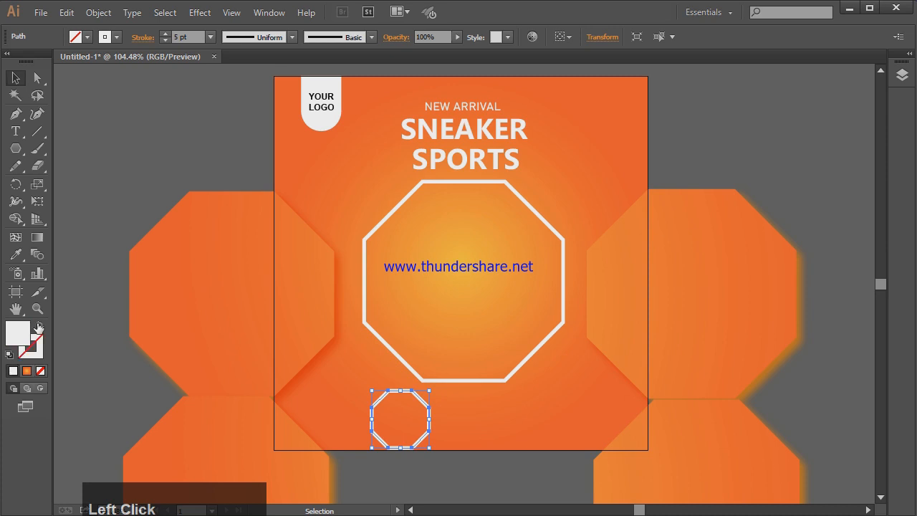
pyautogui.click(39, 327)
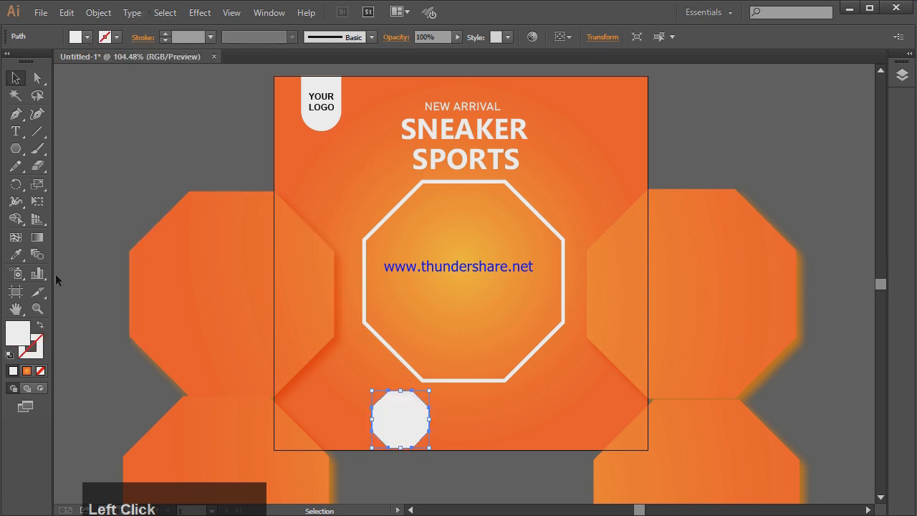
pyautogui.click(40, 325)
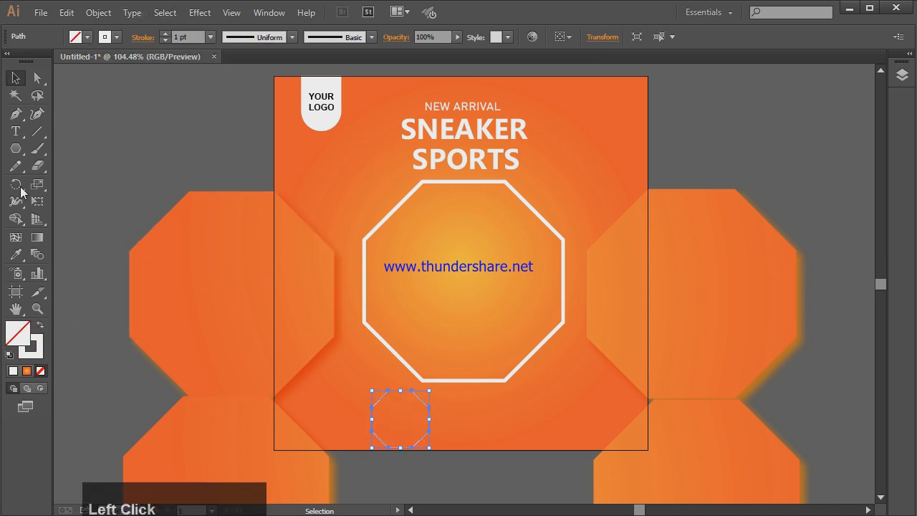
pyautogui.click(16, 254)
pyautogui.click(334, 190)
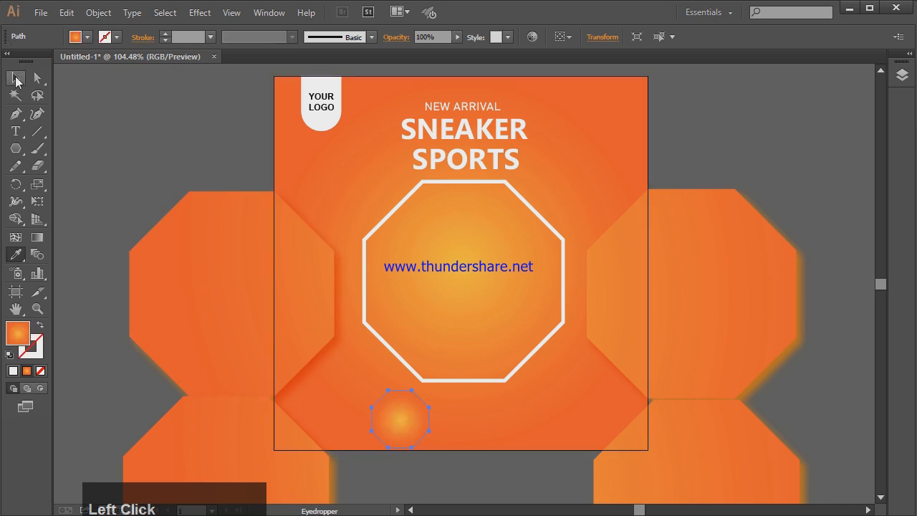
pyautogui.click(16, 78)
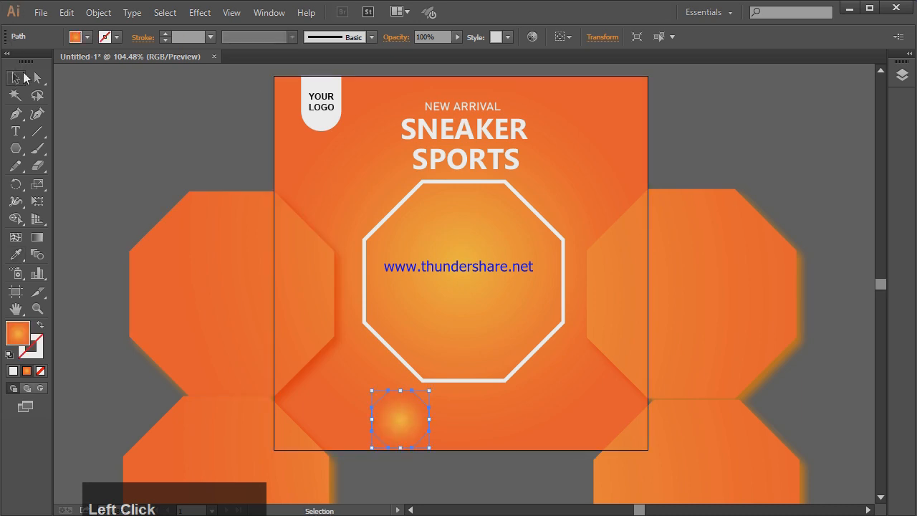
# Step: Fill the small octagon with the solid orange swatch that matches the background and give it a white 3 pt stroke
pyautogui.click(87, 37)
pyautogui.click(101, 61)
pyautogui.click(121, 62)
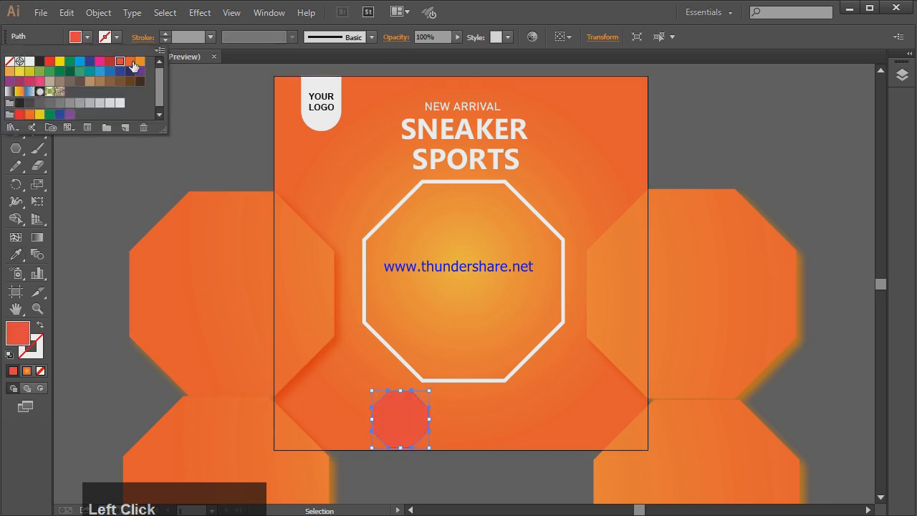
pyautogui.click(131, 64)
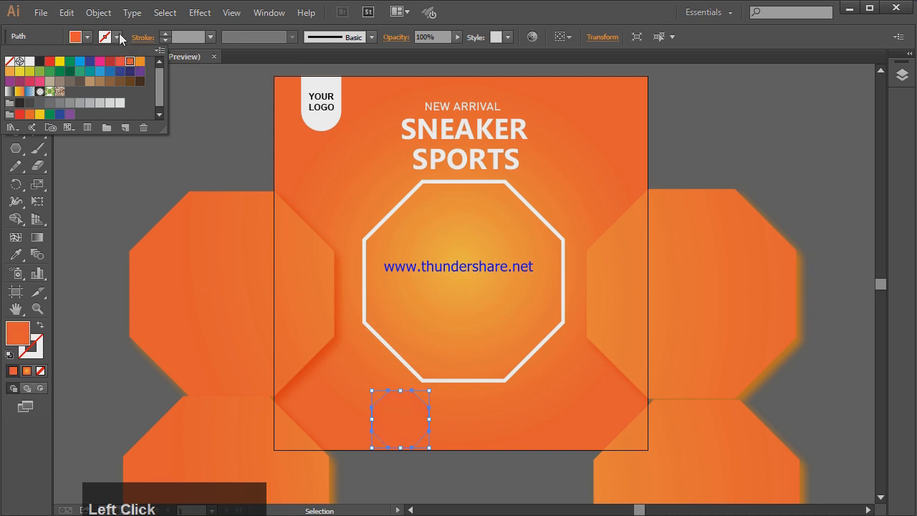
pyautogui.click(118, 37)
pyautogui.click(29, 62)
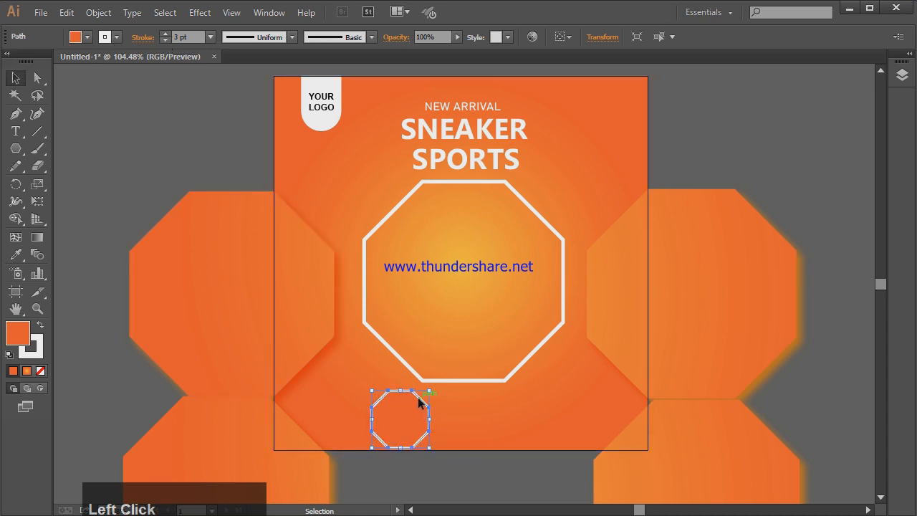
# Step: Move the small orange octagon onto the upper left edge of the central octagon outline
pyautogui.moveTo(420, 402); pyautogui.dragTo(392, 225)
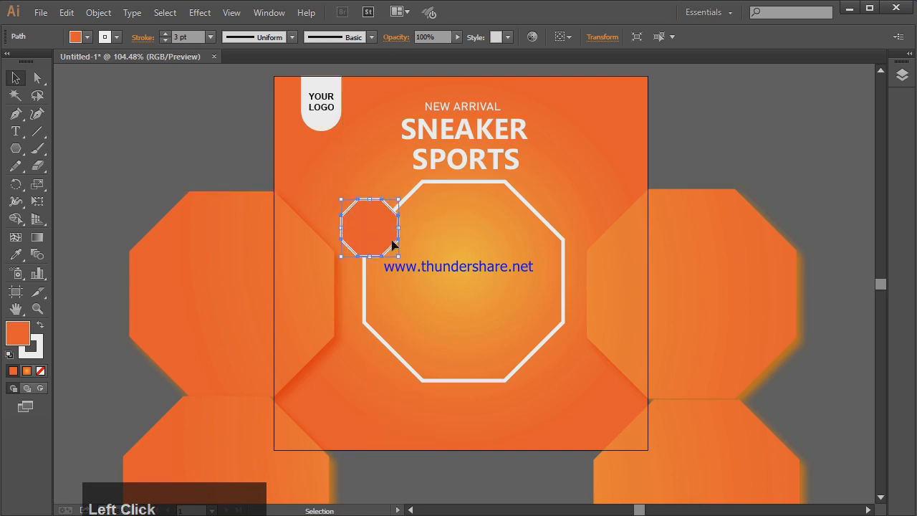
pyautogui.moveTo(399, 257); pyautogui.dragTo(370, 244)
pyautogui.click(119, 174)
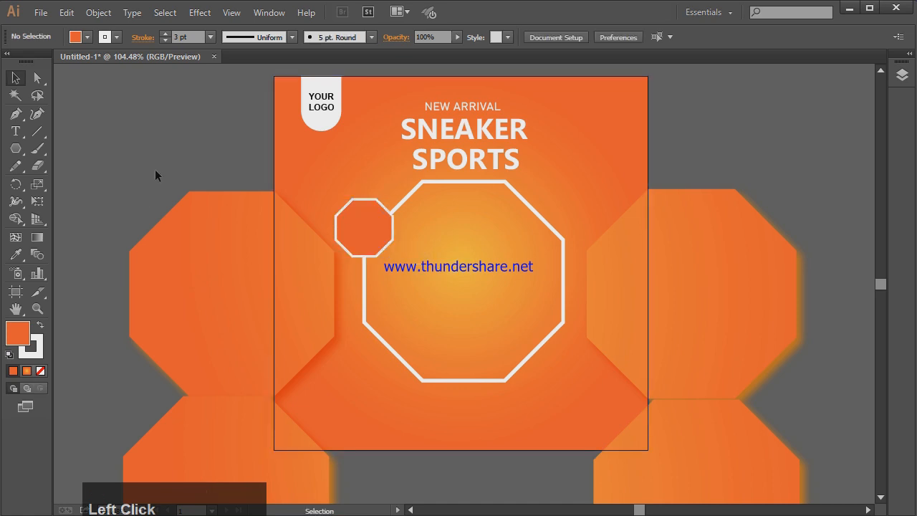
# Step: Delete the small orange octagon on the central octagon outline
pyautogui.click(356, 215)
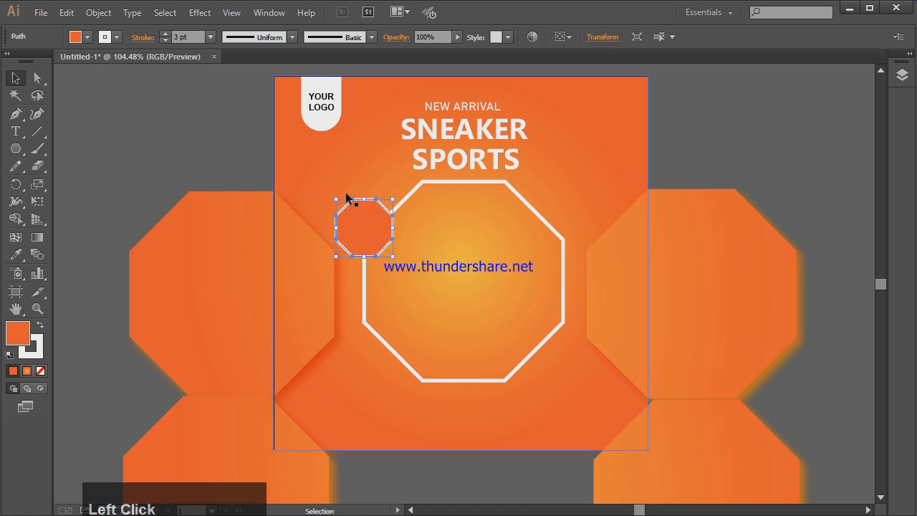
pyautogui.press('Delete')
pyautogui.rightClick(15, 148)
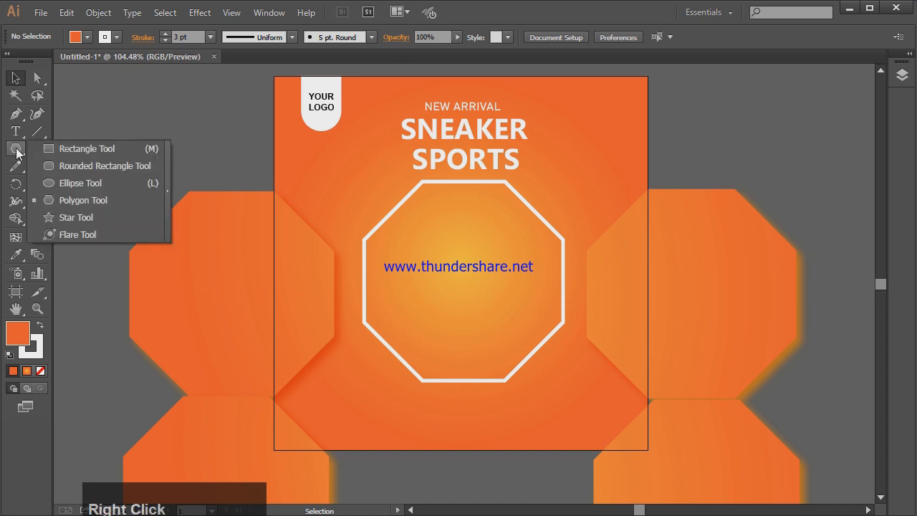
pyautogui.click(82, 205)
pyautogui.click(162, 183)
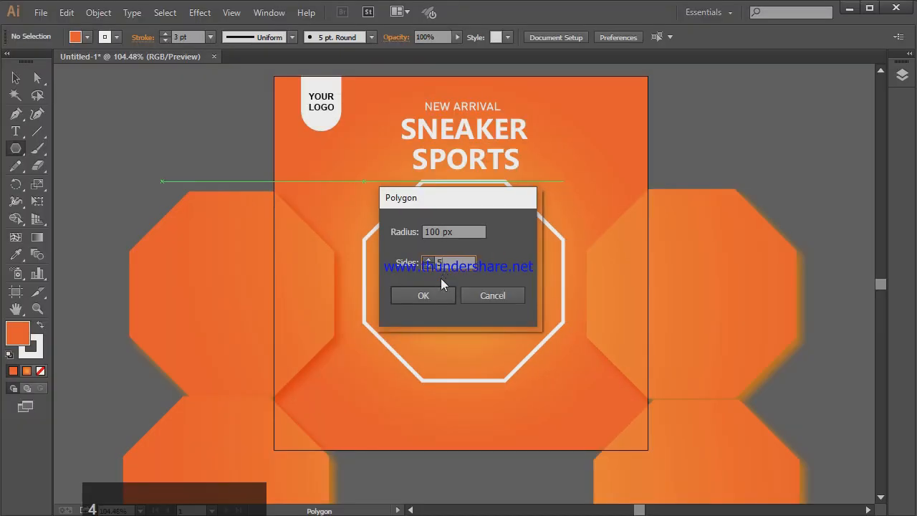
pyautogui.click(426, 294)
pyautogui.click(12, 81)
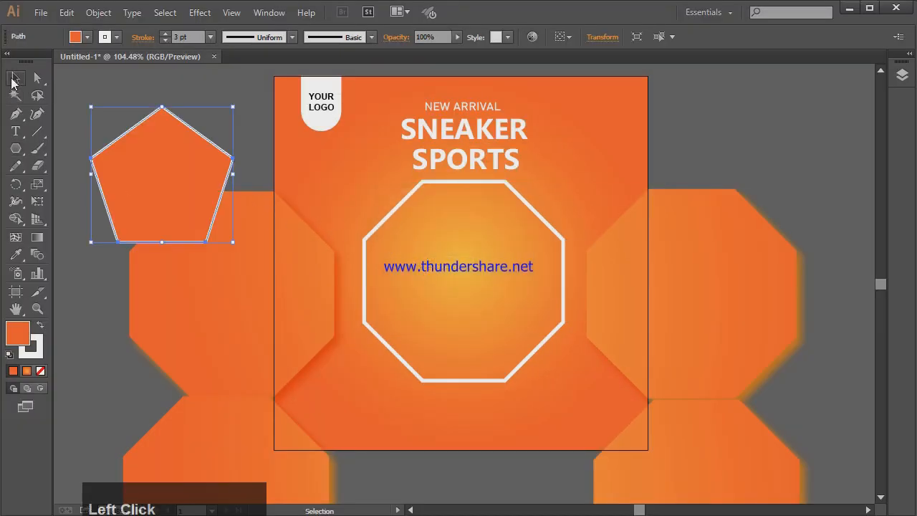
pyautogui.press('Delete')
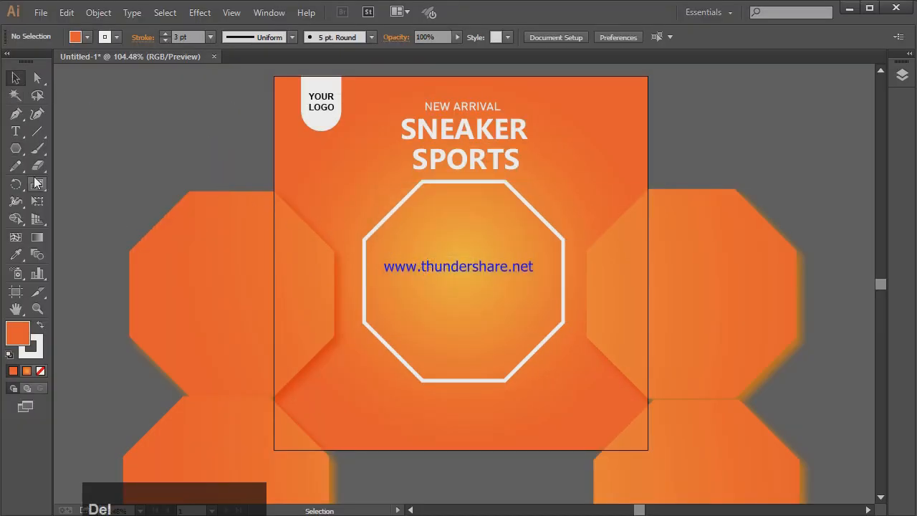
# Step: Create a six-sided polygon with a 100 px radius on the canvas left of the artboard
pyautogui.rightClick(15, 148)
pyautogui.click(80, 200)
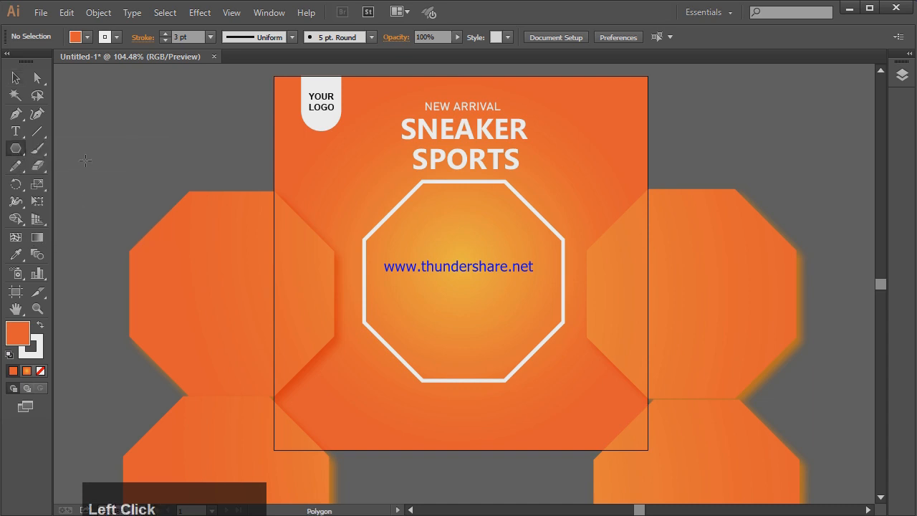
pyautogui.click(480, 265)
pyautogui.write('8')
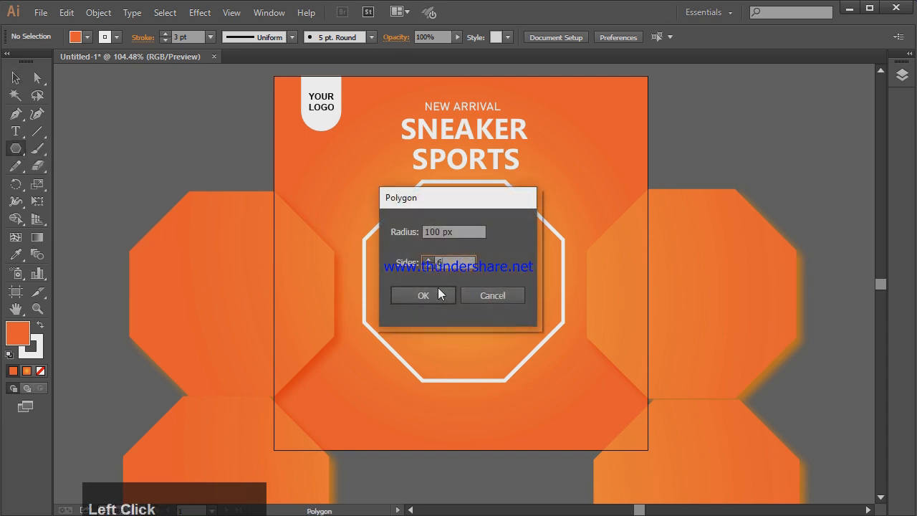
pyautogui.click(423, 295)
pyautogui.click(16, 77)
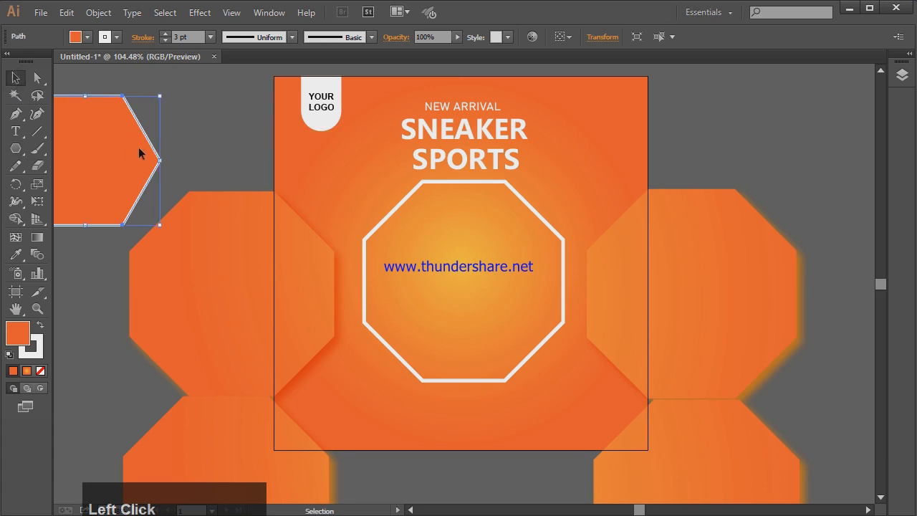
# Step: Shrink the orange hexagon and center it on the left upper corner of the central octagon outline
pyautogui.moveTo(138, 147); pyautogui.dragTo(278, 202)
pyautogui.moveTo(307, 151)
pyautogui.mouseDown()
pyautogui.moveTo(323, 179)
pyautogui.moveTo(323, 141)
pyautogui.mouseUp()
pyautogui.moveTo(247, 219); pyautogui.dragTo(398, 227)
pyautogui.moveTo(451, 289); pyautogui.dragTo(397, 264)
pyautogui.moveTo(366, 238); pyautogui.dragTo(401, 269)
pyautogui.moveTo(380, 239); pyautogui.dragTo(379, 245)
pyautogui.press('Down')
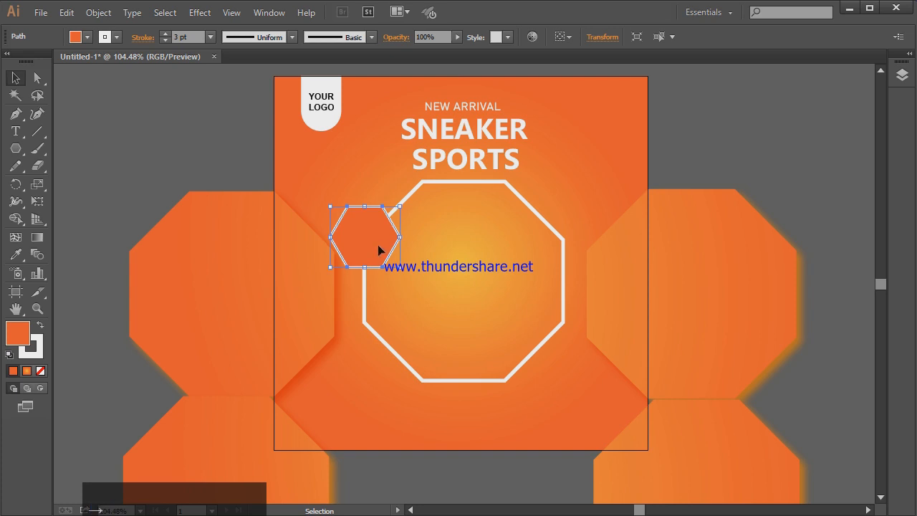
pyautogui.press('Right')
pyautogui.press('Right')
pyautogui.press('Down')
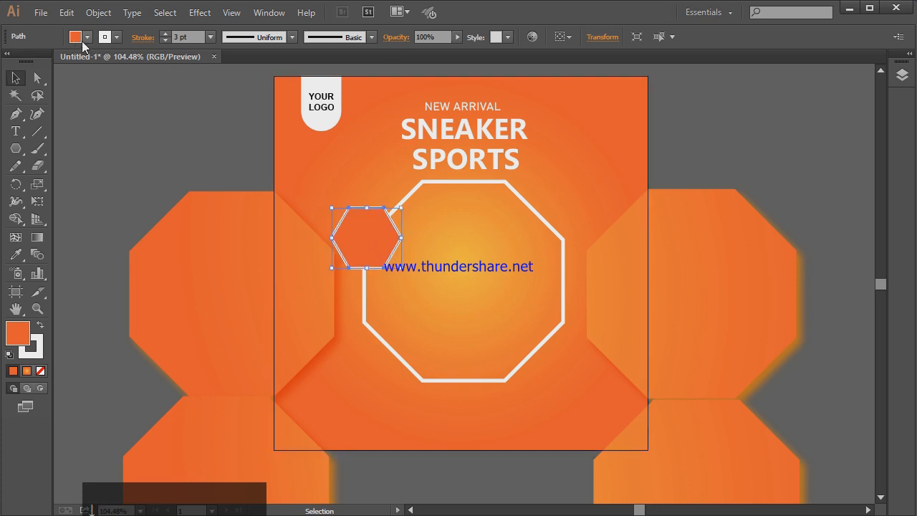
# Step: Set the small hexagon's white stroke to 2 pt
pyautogui.click(147, 110)
pyautogui.click(394, 264)
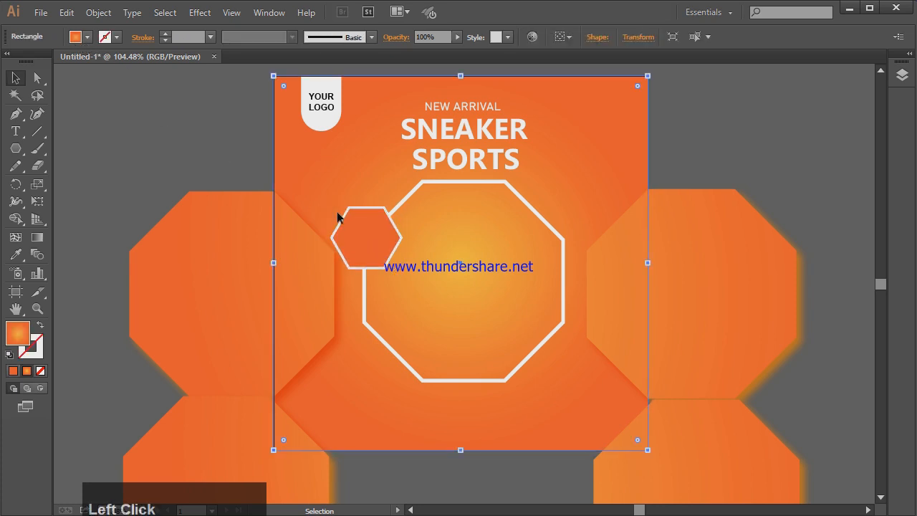
pyautogui.click(371, 213)
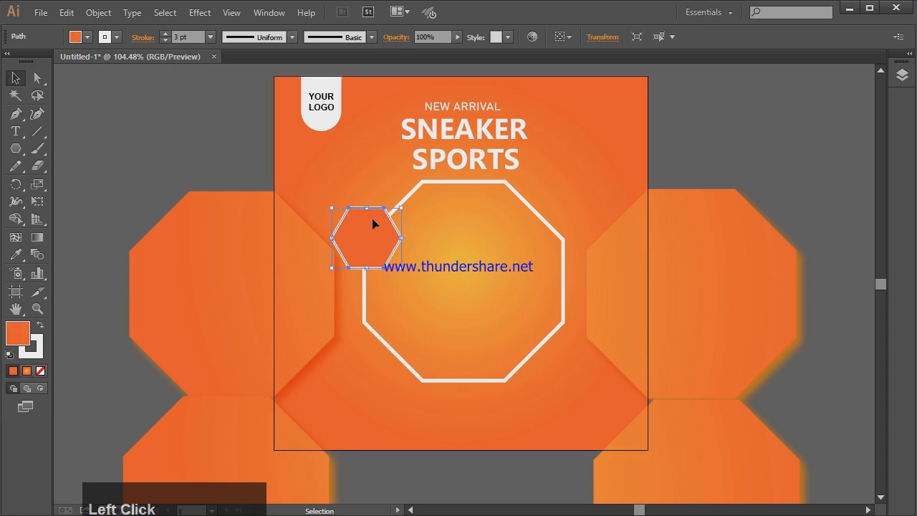
pyautogui.click(205, 119)
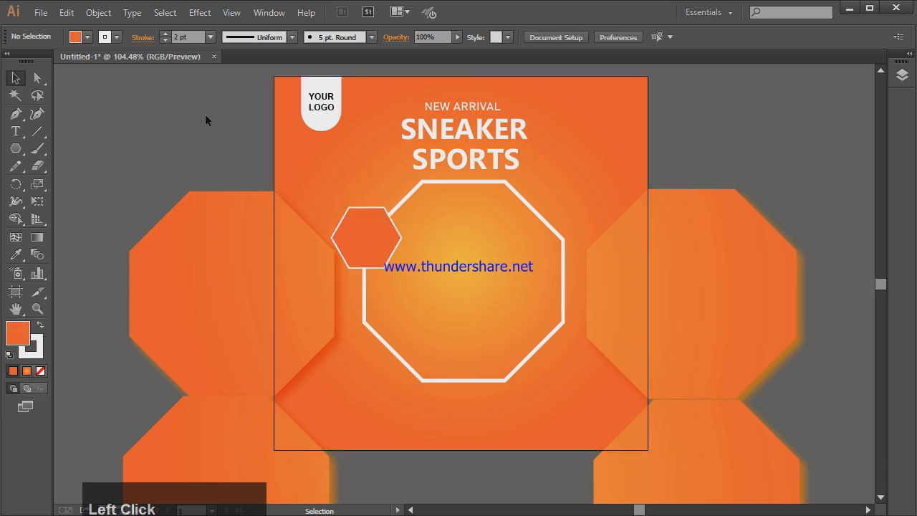
# Step: Expand the small hexagon's fill and stroke into separate shapes
pyautogui.click(371, 245)
pyautogui.click(98, 13)
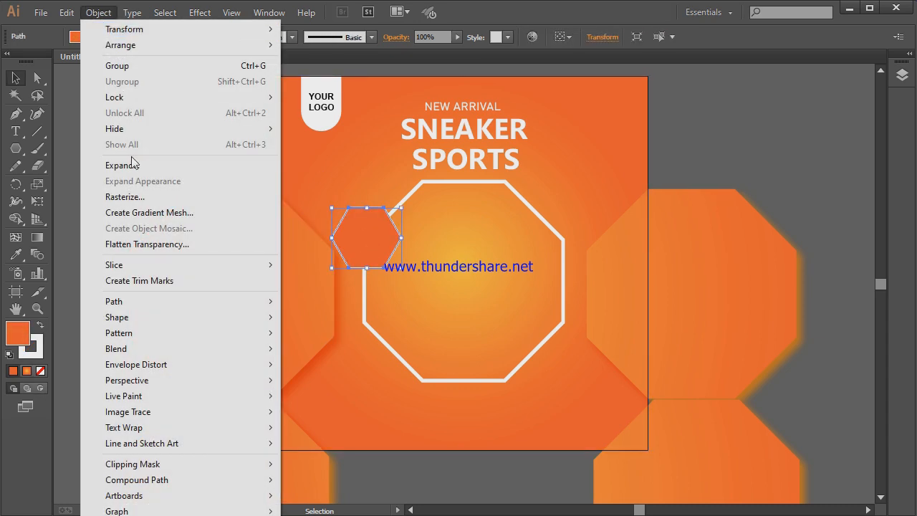
pyautogui.click(108, 165)
pyautogui.click(429, 349)
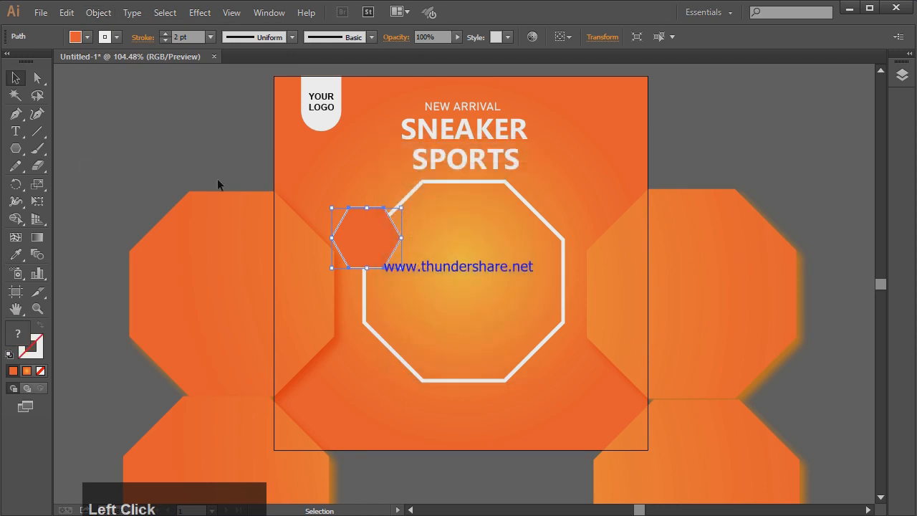
pyautogui.click(198, 134)
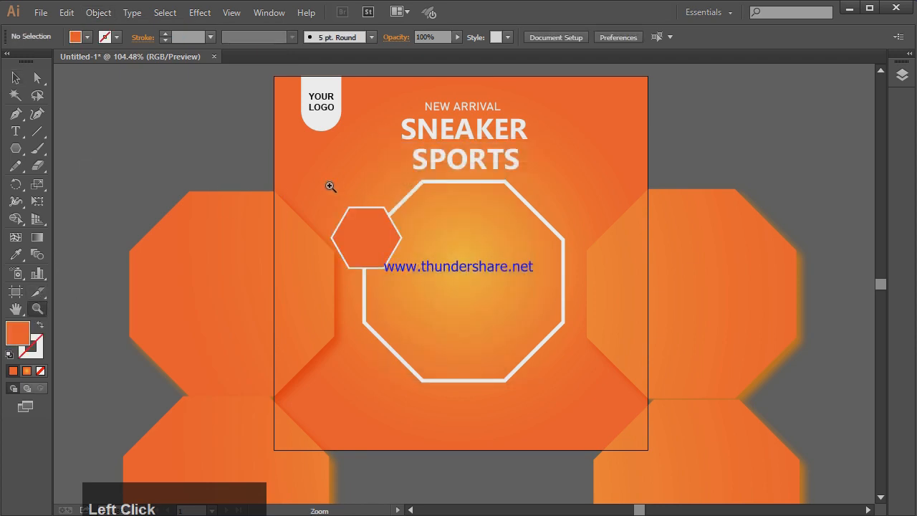
# Step: Add the text 50% at the hexagon's lower right edge
pyautogui.moveTo(320, 207); pyautogui.dragTo(430, 291)
pyautogui.press('t')
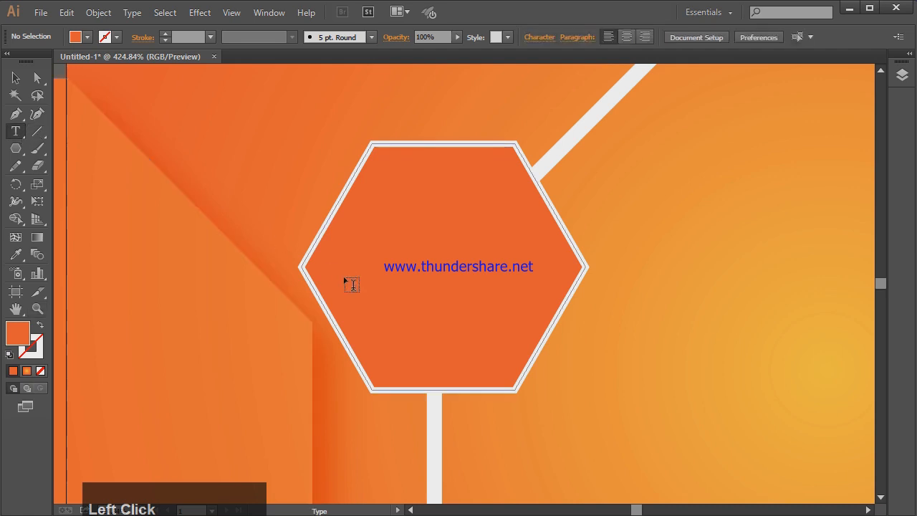
pyautogui.click(547, 348)
pyautogui.write('50')
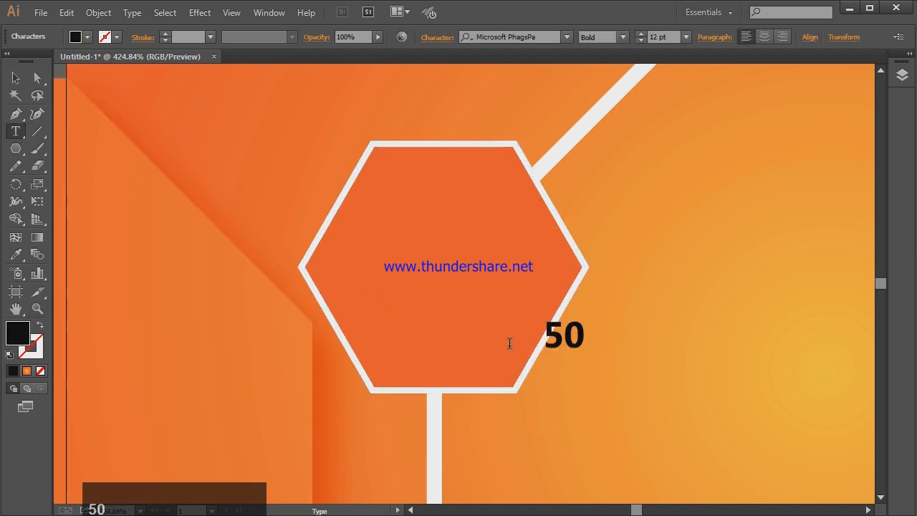
pyautogui.write('%')
pyautogui.click(15, 77)
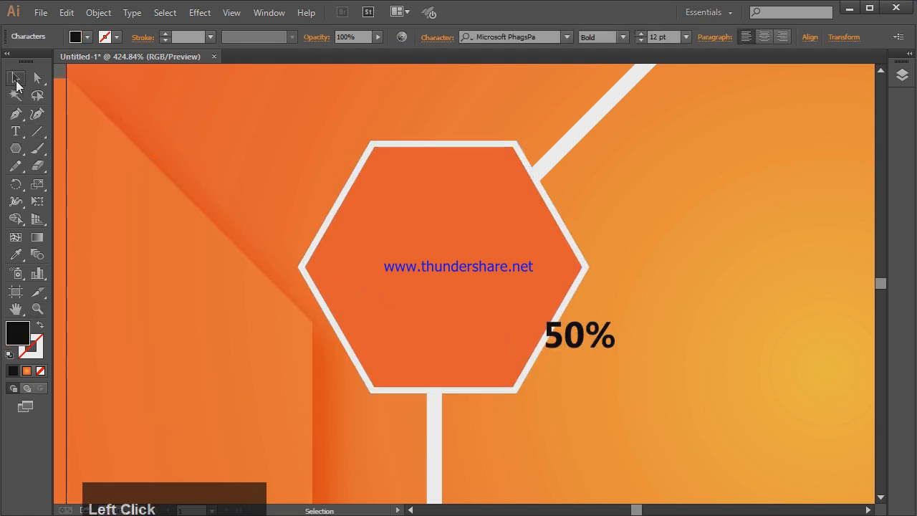
# Step: Set the 50% text to the Arial font in Bold
pyautogui.click(566, 37)
pyautogui.write('arial')
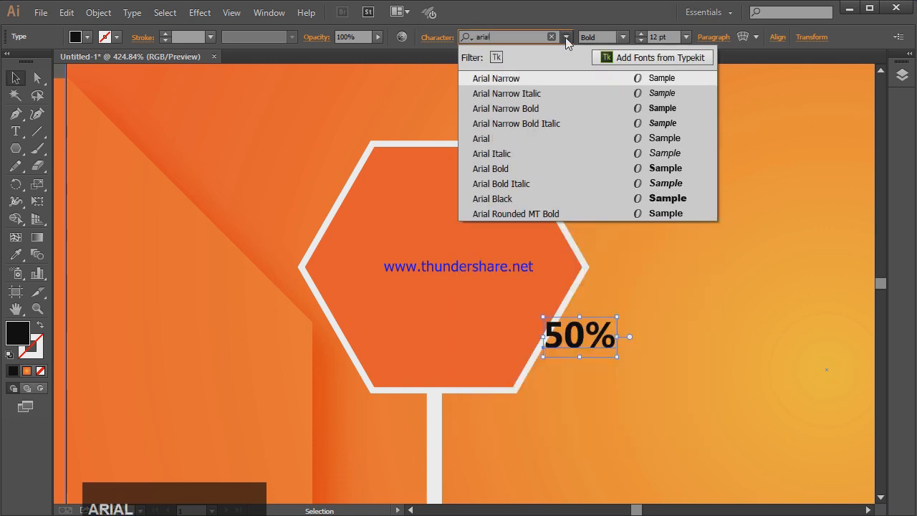
pyautogui.click(492, 138)
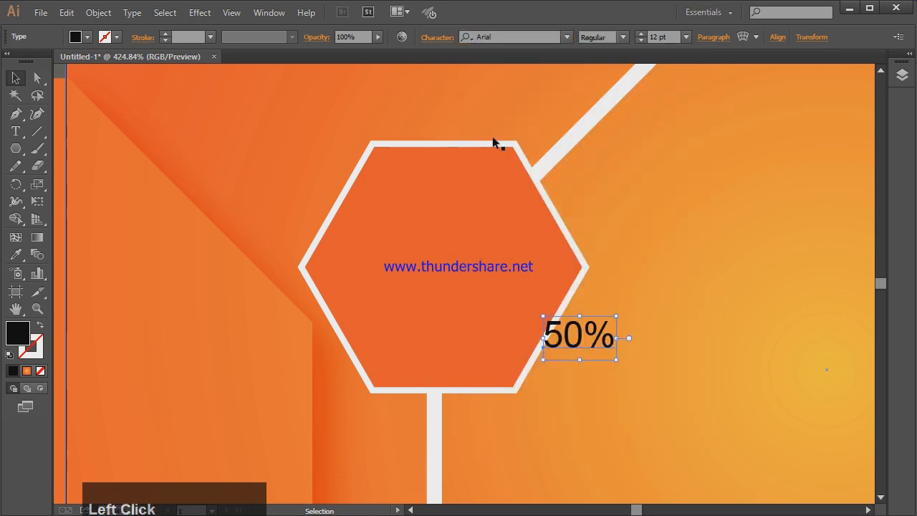
pyautogui.click(623, 36)
pyautogui.click(605, 147)
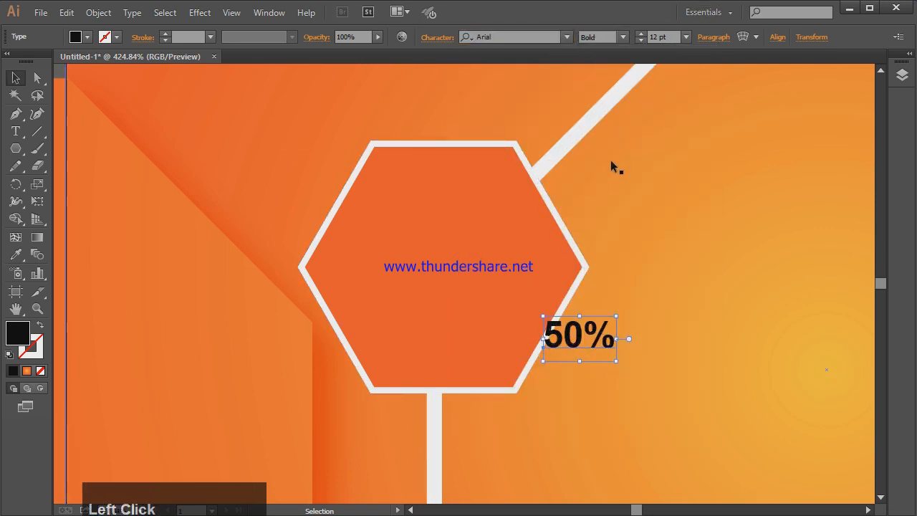
# Step: Move the 50% text into the upper half of the hexagon and fill it with white
pyautogui.moveTo(579, 336); pyautogui.dragTo(451, 217)
pyautogui.click(87, 37)
pyautogui.click(29, 61)
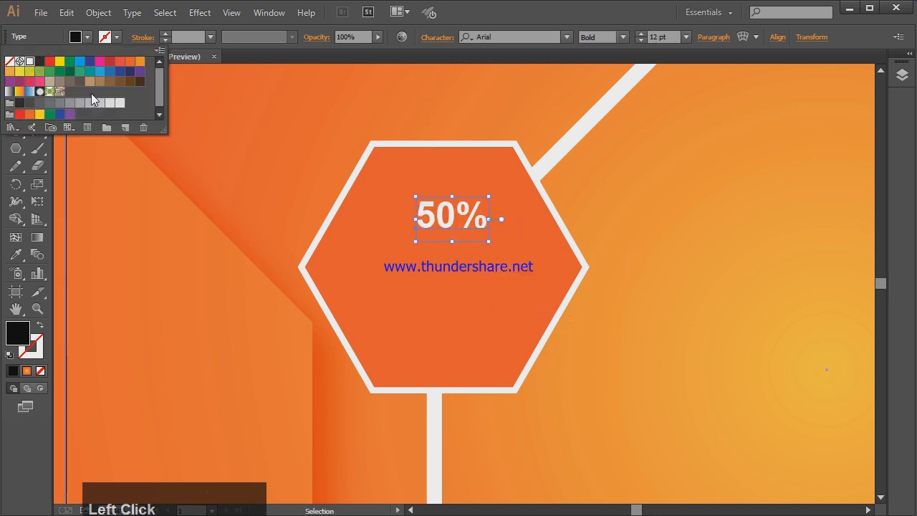
# Step: Enlarge the 50% text to about 26.58 pt and place a copy reading OFF below it
pyautogui.click(490, 242)
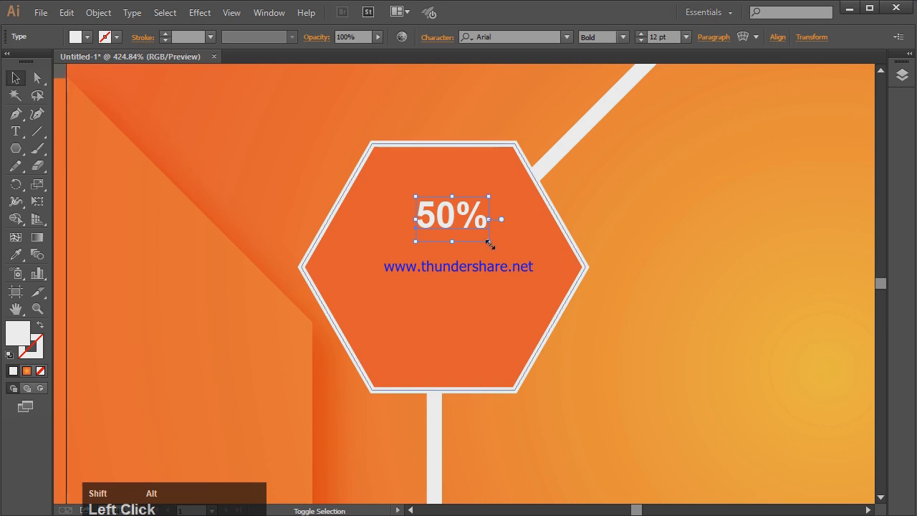
pyautogui.moveTo(491, 241); pyautogui.dragTo(485, 336)
pyautogui.doubleClick(485, 336)
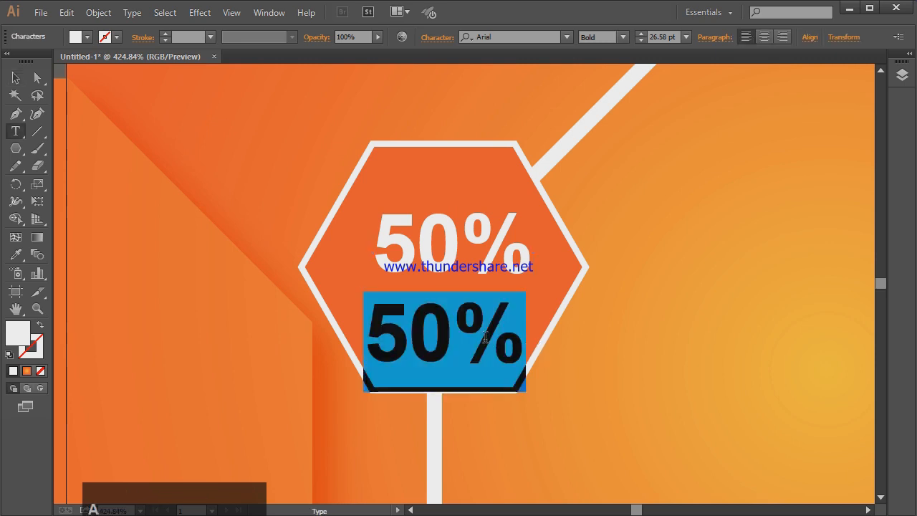
pyautogui.write('OFF')
pyautogui.click(15, 78)
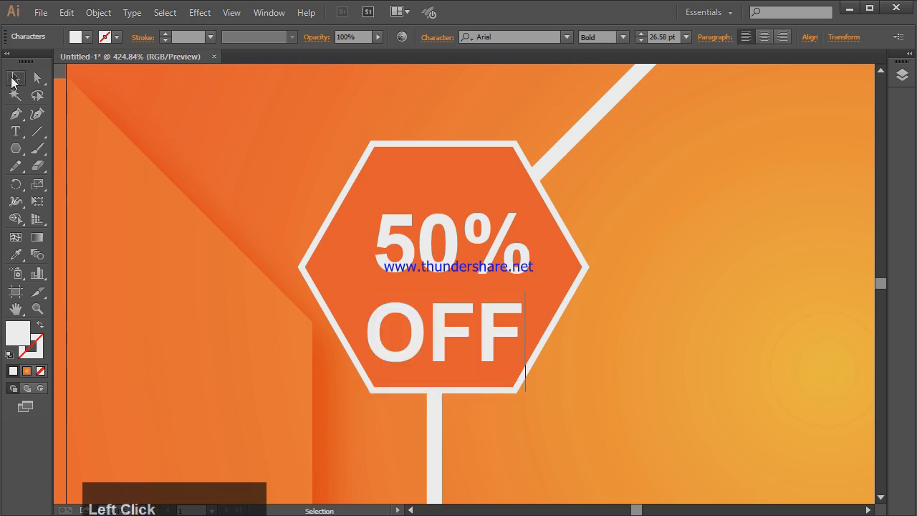
# Step: Scale the 50% and OFF texts down together to about 22.83 pt and position them inside the hexagon
pyautogui.keyDown('shift'); pyautogui.click(484, 242); pyautogui.keyUp('shift')
pyautogui.keyDown('shift'); pyautogui.click(495, 313); pyautogui.keyUp('shift')
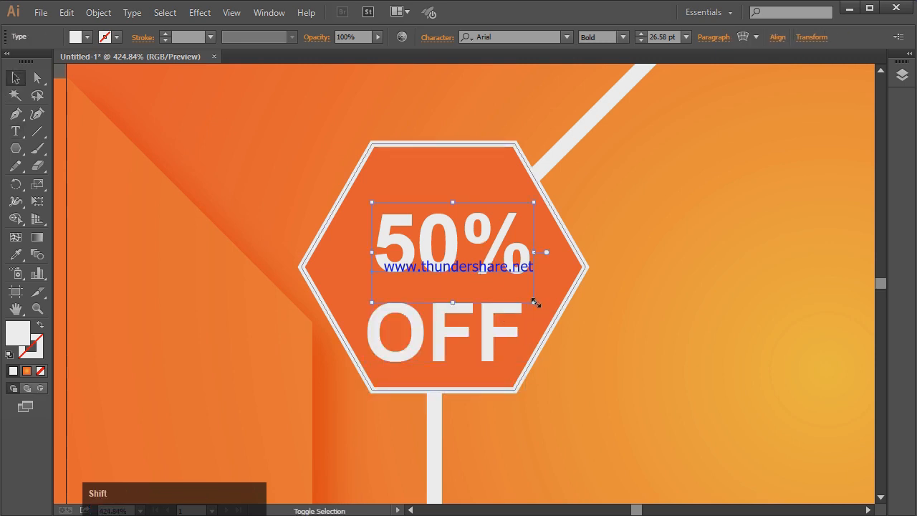
pyautogui.keyDown('shift'); pyautogui.click(493, 265); pyautogui.keyUp('shift')
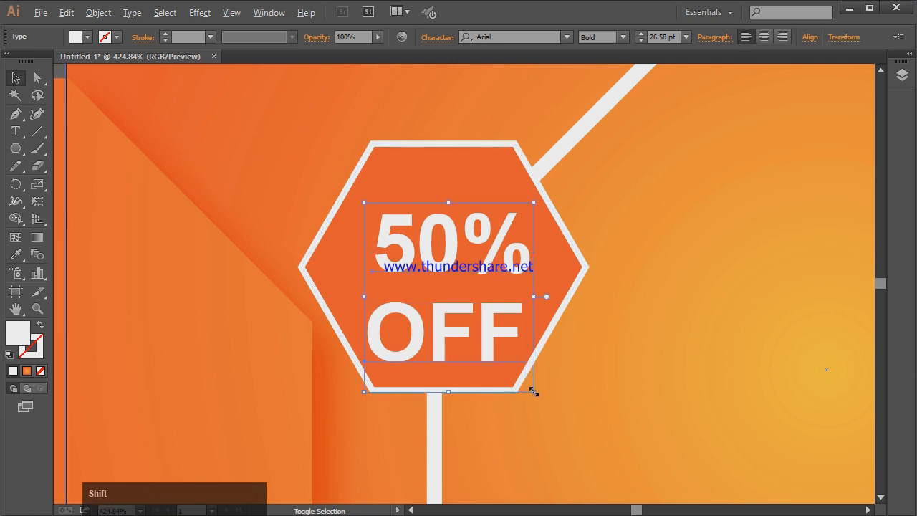
pyautogui.moveTo(537, 389); pyautogui.dragTo(499, 243)
# Step: Reduce the OFF text's font size to 19 pt
pyautogui.doubleClick(385, 313)
pyautogui.moveTo(375, 311); pyautogui.dragTo(461, 315)
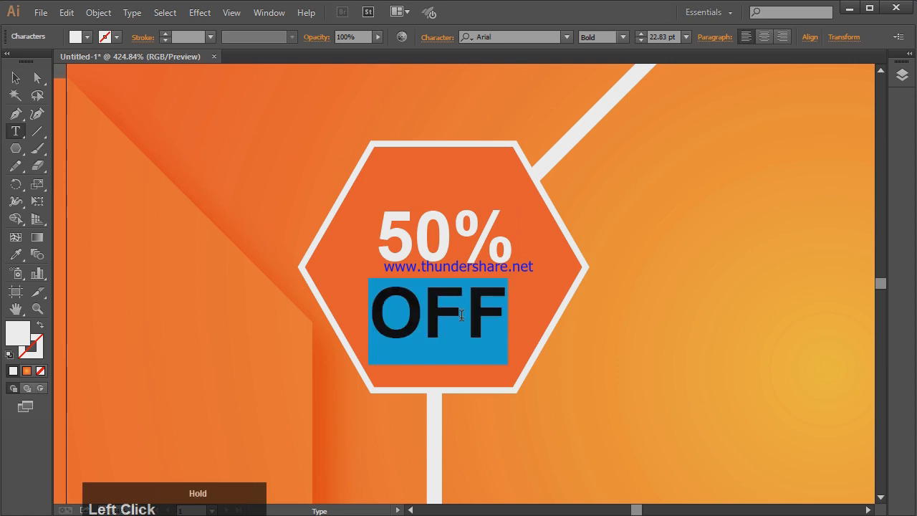
pyautogui.click(642, 40)
pyautogui.click(642, 40)
pyautogui.click(642, 40)
pyautogui.click(642, 40)
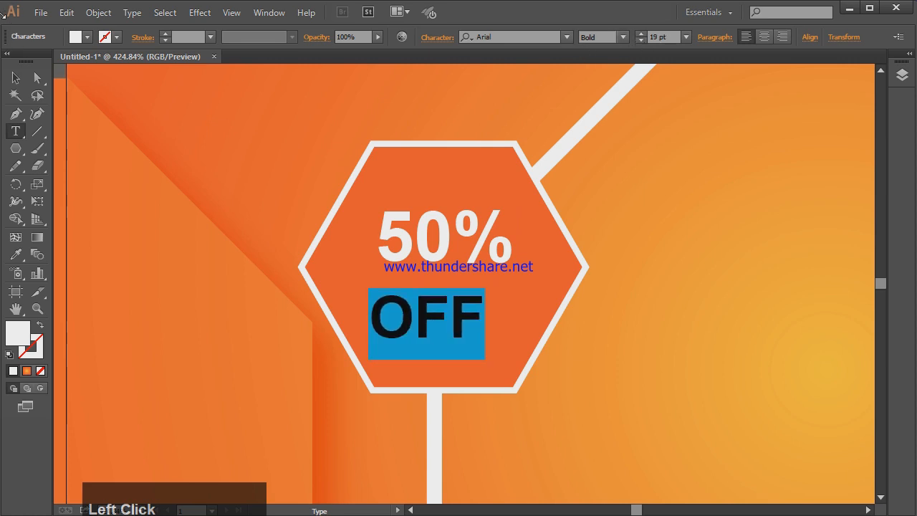
pyautogui.click(18, 78)
# Step: Nudge the OFF text to the right until it sits centered beneath the 50% text
pyautogui.doubleClick(378, 315)
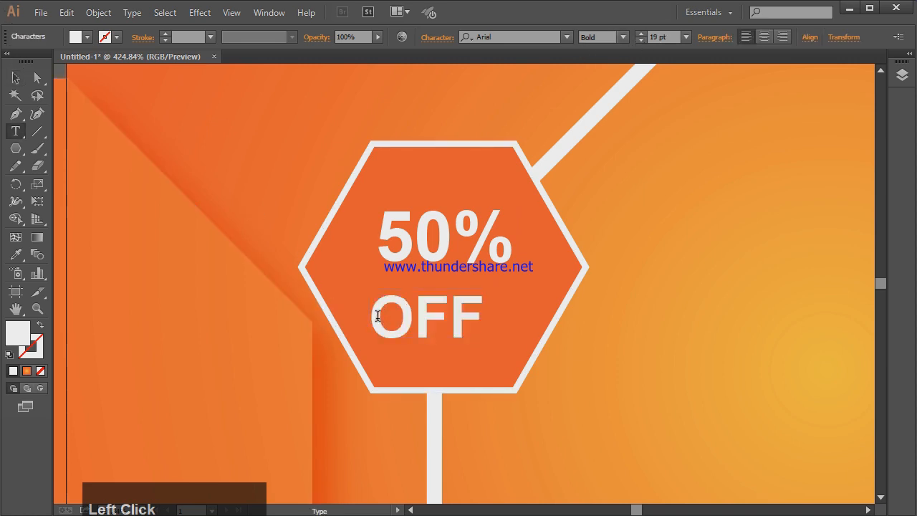
pyautogui.click(16, 78)
pyautogui.press('Right')
pyautogui.press('Right')
pyautogui.press('Right')
pyautogui.press('Right')
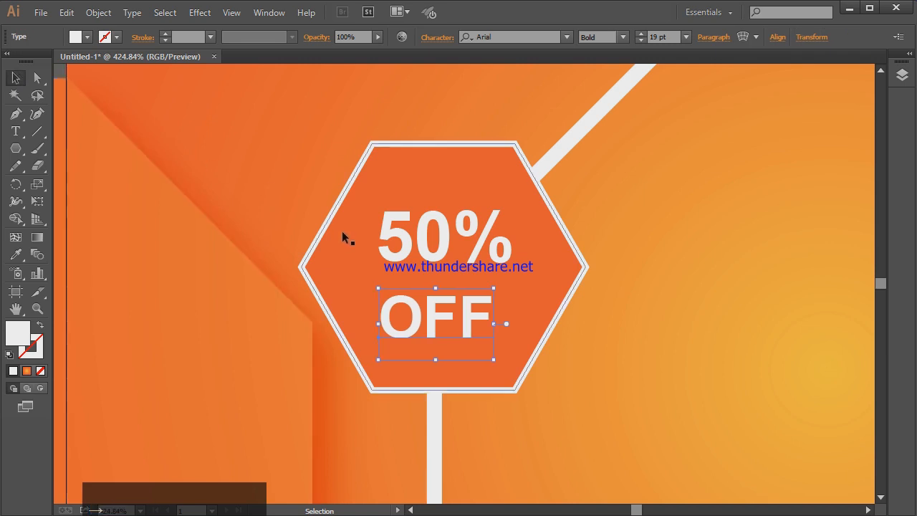
pyautogui.press('Right')
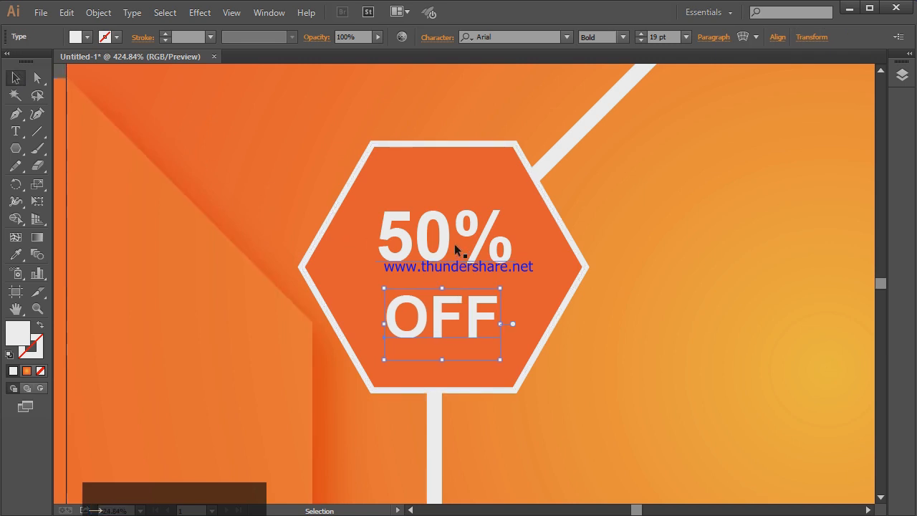
# Step: Move the 50% and OFF texts together slightly to the right and down inside the hexagon badge
pyautogui.keyDown('shift'); pyautogui.click(451, 242); pyautogui.keyUp('shift')
pyautogui.rightClick(444, 237)
pyautogui.moveTo(445, 235); pyautogui.dragTo(445, 238)
pyautogui.keyDown('ctrl'); pyautogui.click(587, 211); pyautogui.keyUp('ctrl')
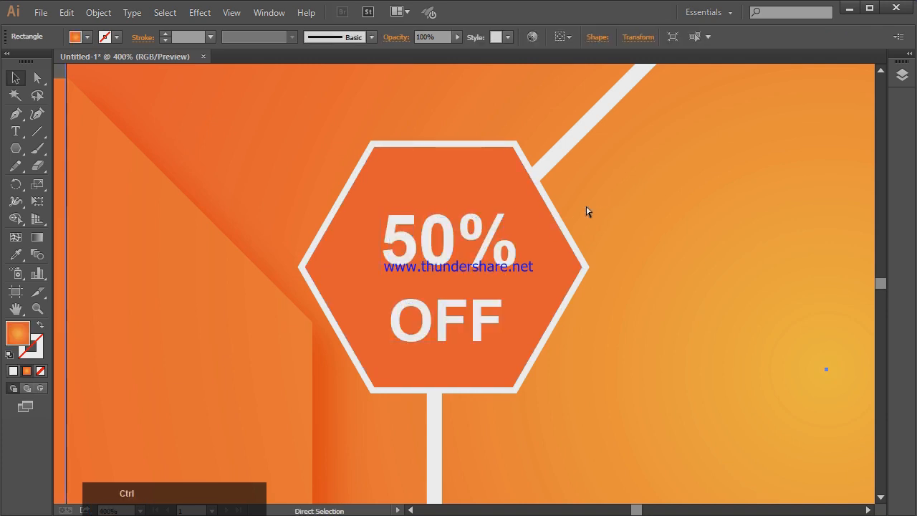
pyautogui.hotkey('ctrl', '1')
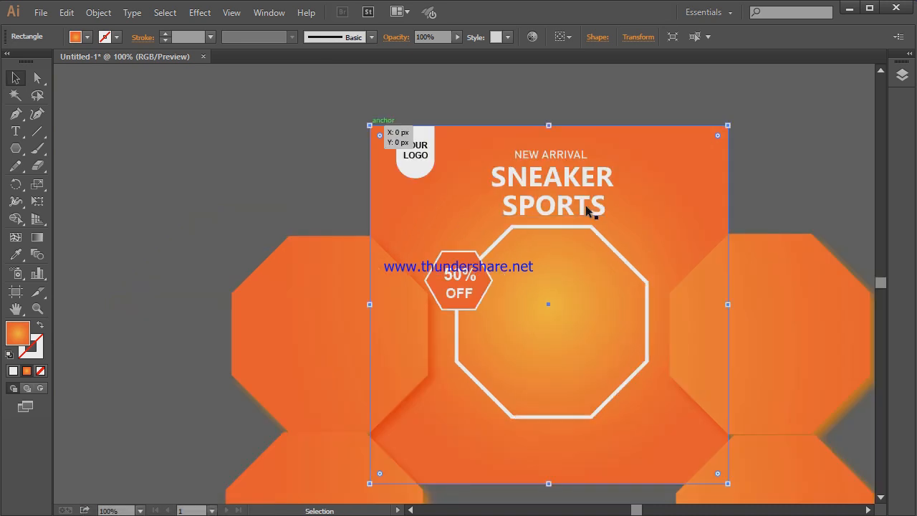
# Step: Nudge the 50% and OFF texts slightly upward so they sit centered in the hexagon badge
pyautogui.click(459, 293)
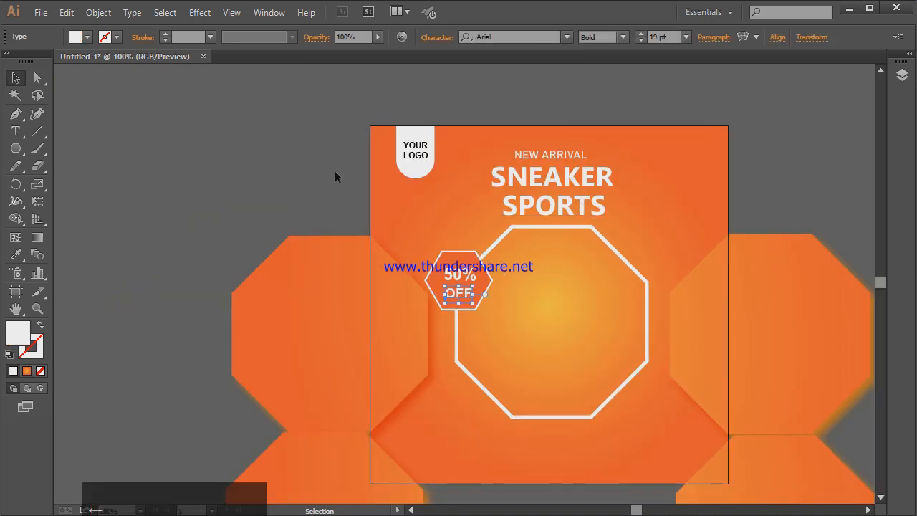
pyautogui.click(326, 147)
pyautogui.click(465, 285)
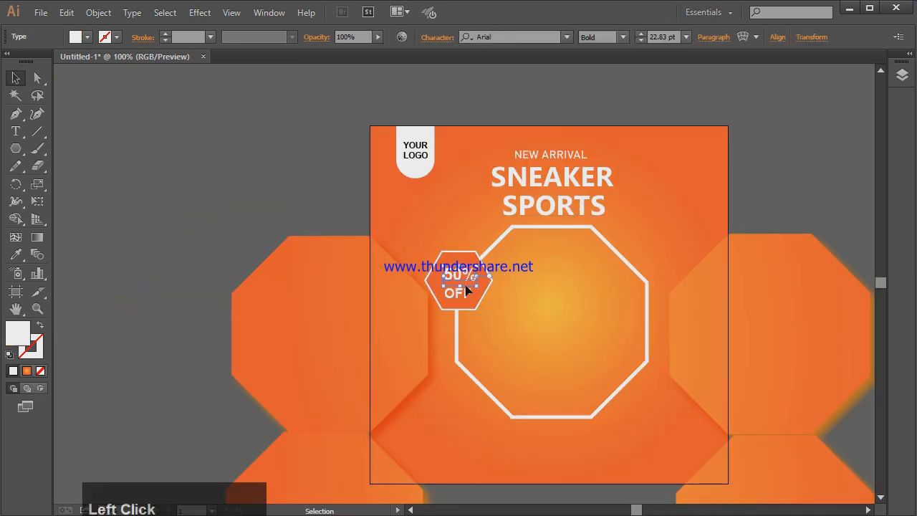
pyautogui.keyDown('shift'); pyautogui.click(467, 299); pyautogui.keyUp('shift')
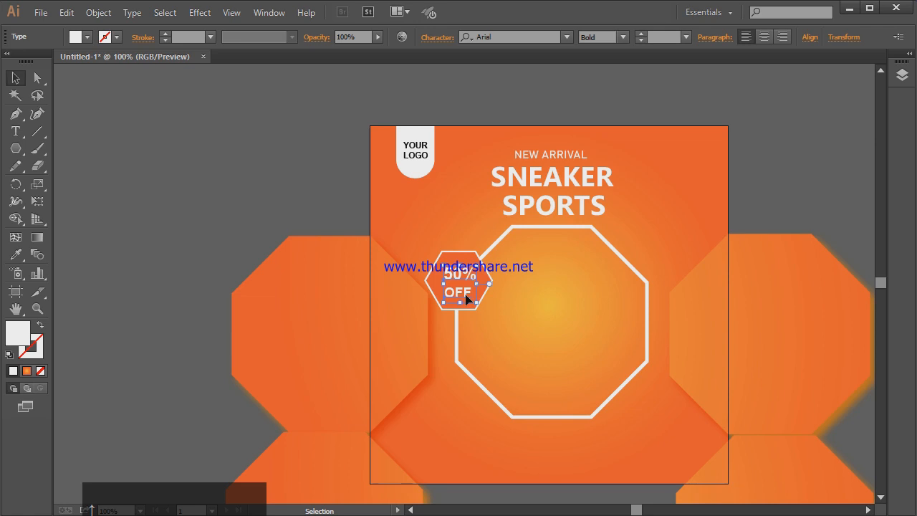
pyautogui.click(339, 188)
pyautogui.click(464, 294)
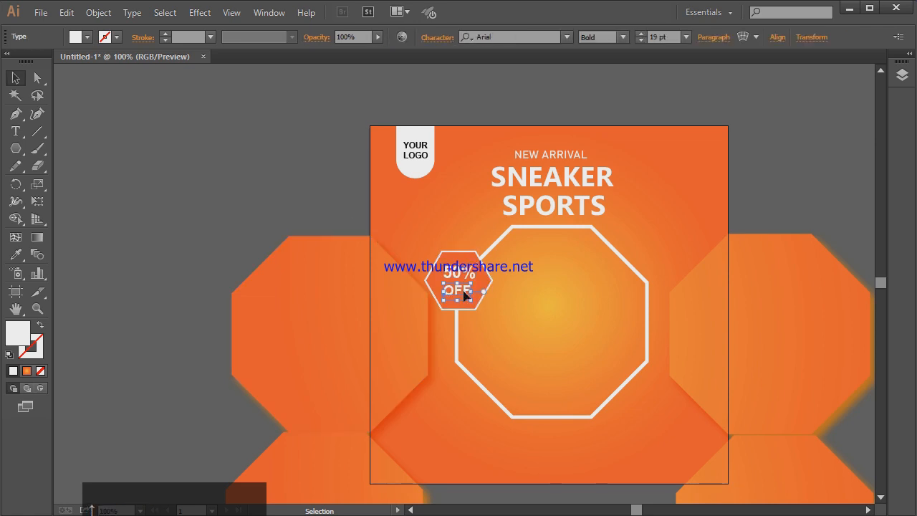
pyautogui.click(336, 169)
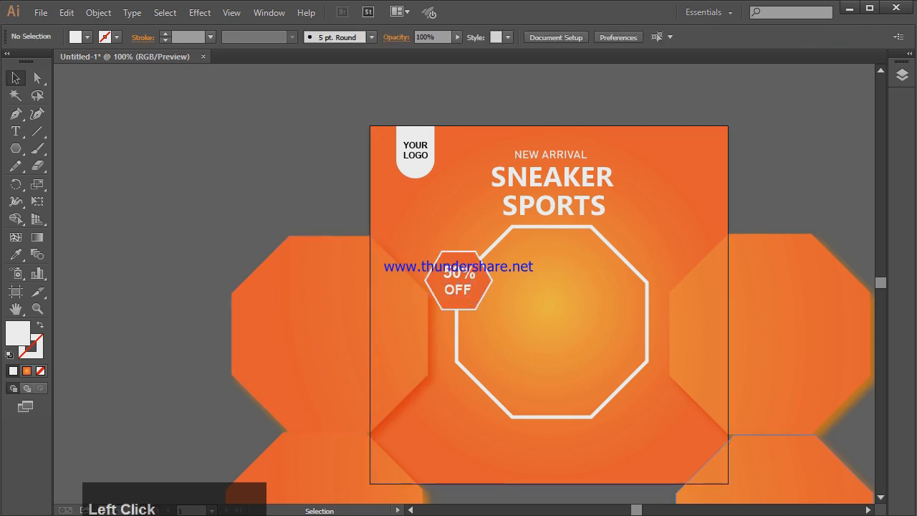
# Step: Draw a wide light gray rectangle below the central octagon and shorten it slightly from its right edge
pyautogui.click(2, 212)
pyautogui.click(37, 308)
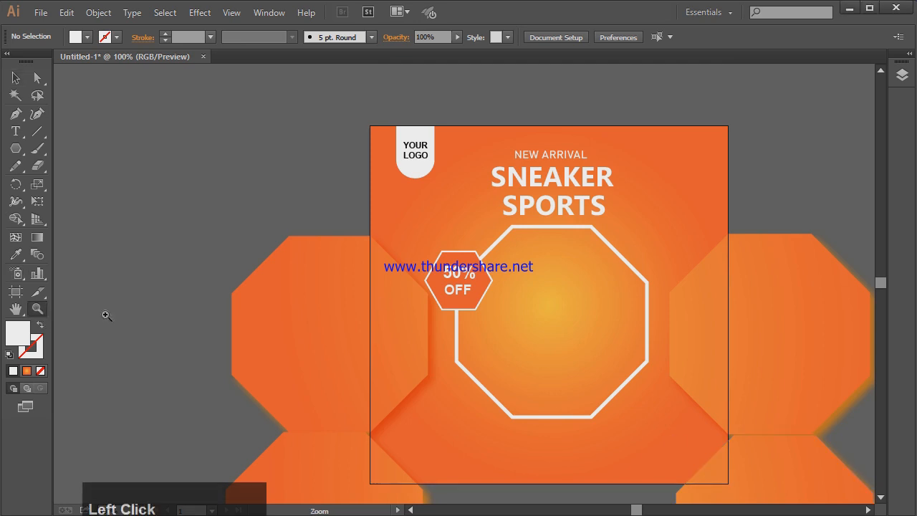
pyautogui.moveTo(628, 486); pyautogui.dragTo(637, 488)
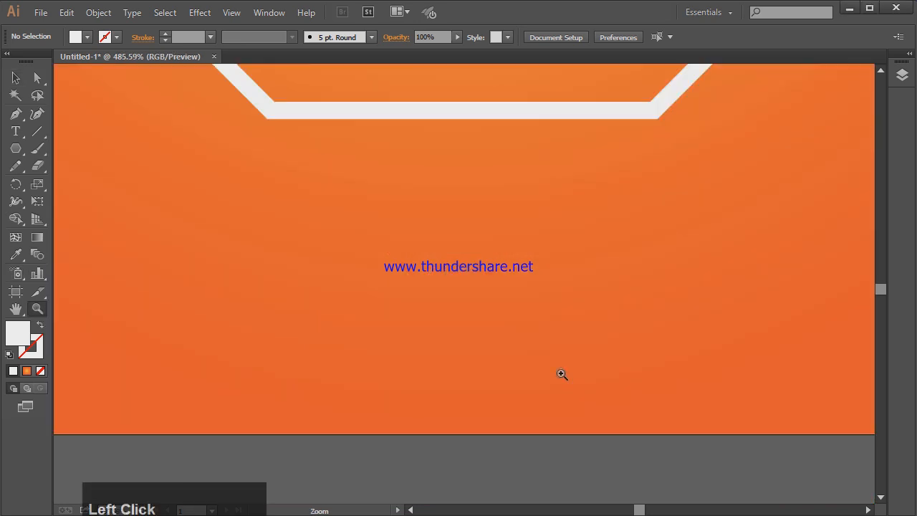
pyautogui.rightClick(16, 148)
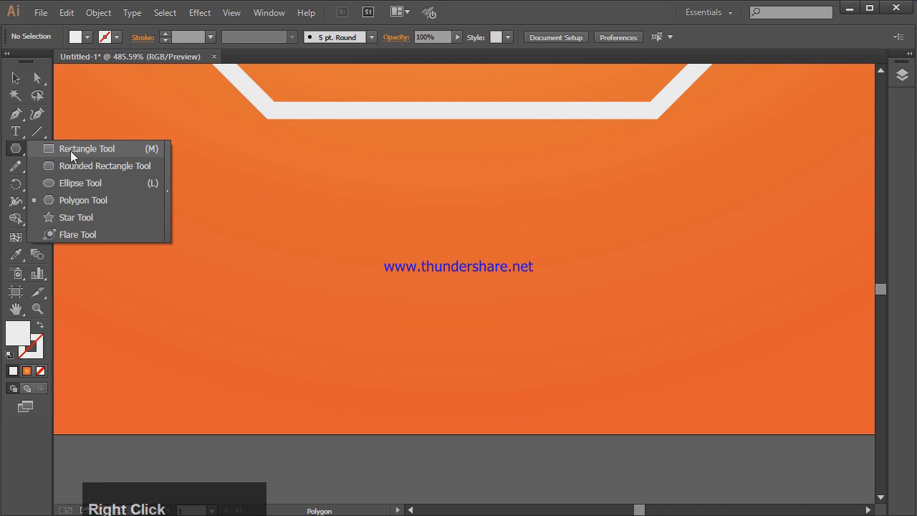
pyautogui.click(70, 151)
pyautogui.moveTo(247, 248); pyautogui.dragTo(511, 313)
pyautogui.click(15, 77)
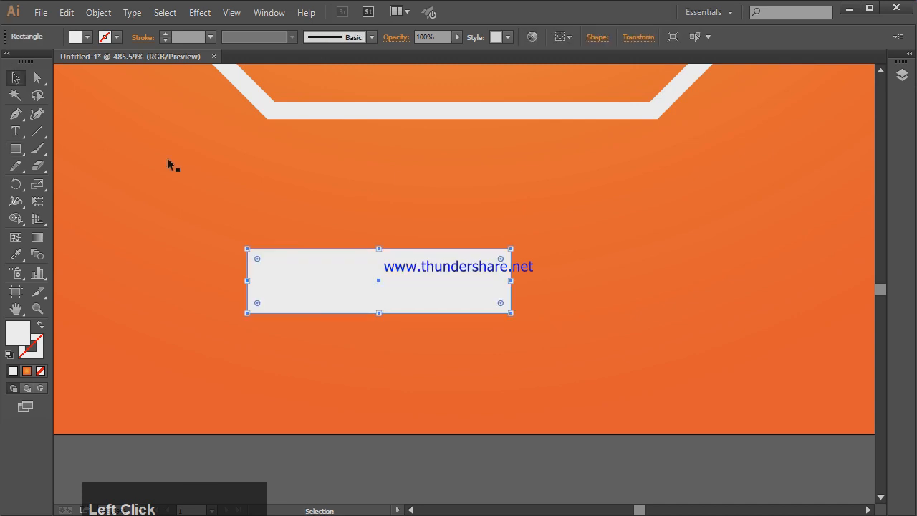
pyautogui.moveTo(510, 284); pyautogui.dragTo(498, 284)
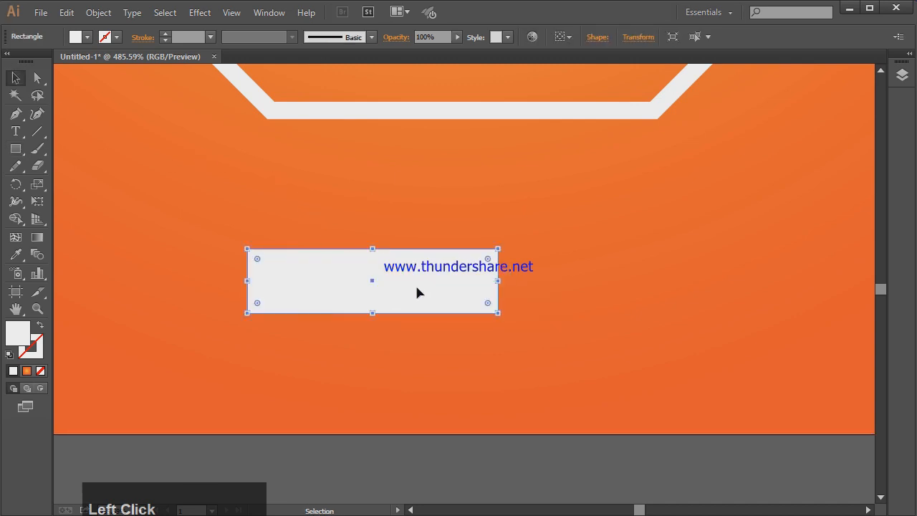
# Step: Draw a square of about 18.53 px against the light rectangle's right edge and fill it with dark gray
pyautogui.click(17, 150)
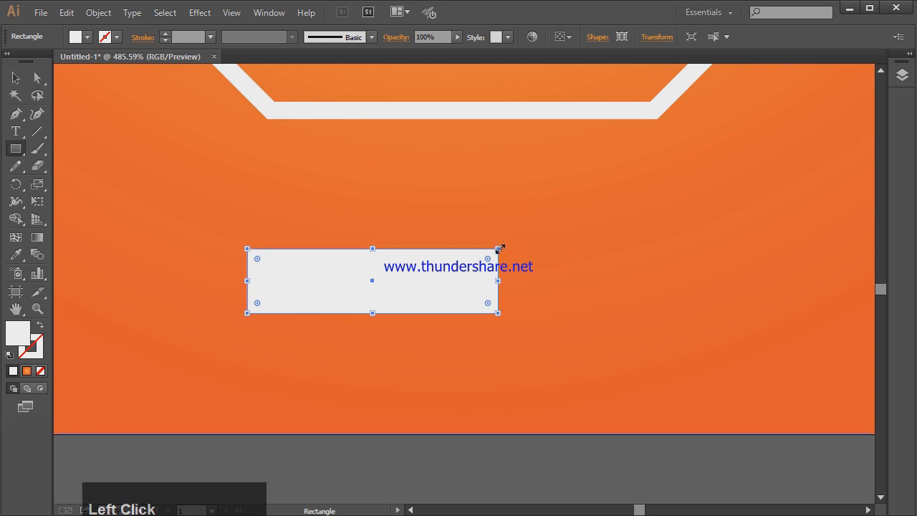
pyautogui.click(15, 78)
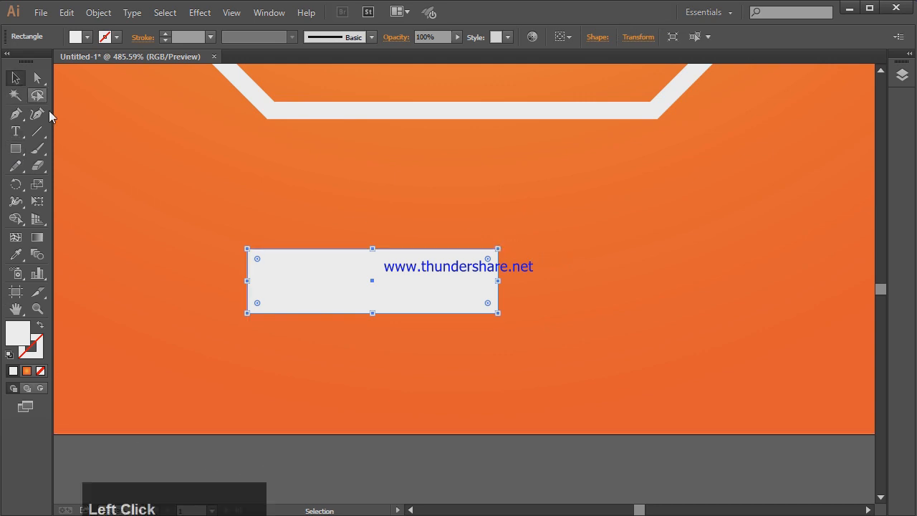
pyautogui.click(298, 446)
pyautogui.click(16, 149)
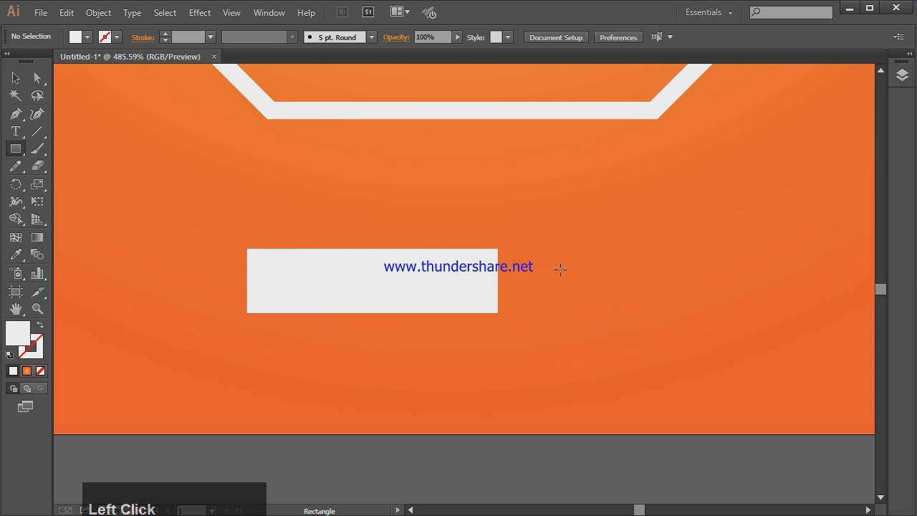
pyautogui.moveTo(498, 249); pyautogui.dragTo(564, 312)
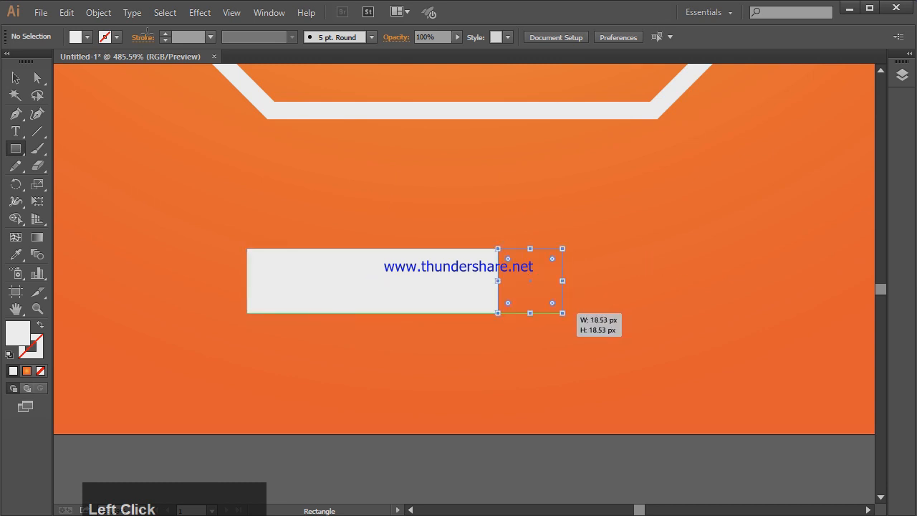
pyautogui.click(15, 77)
pyautogui.click(86, 37)
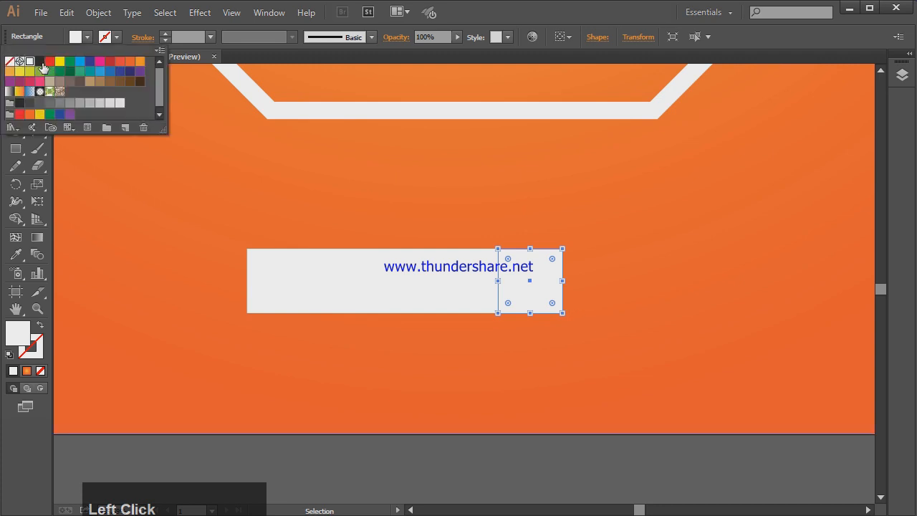
pyautogui.click(41, 62)
pyautogui.click(469, 443)
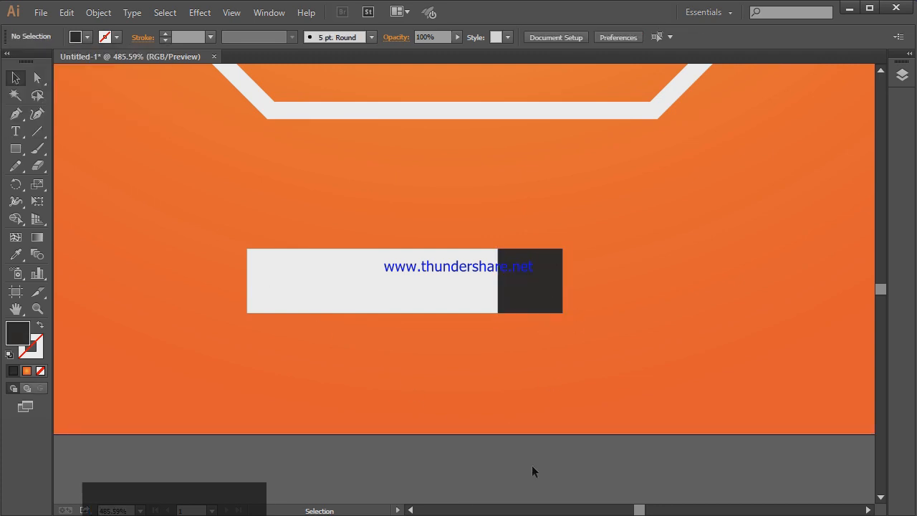
# Step: Add the text SHOP NOW over the light rectangle and fill it with orange
pyautogui.click(17, 135)
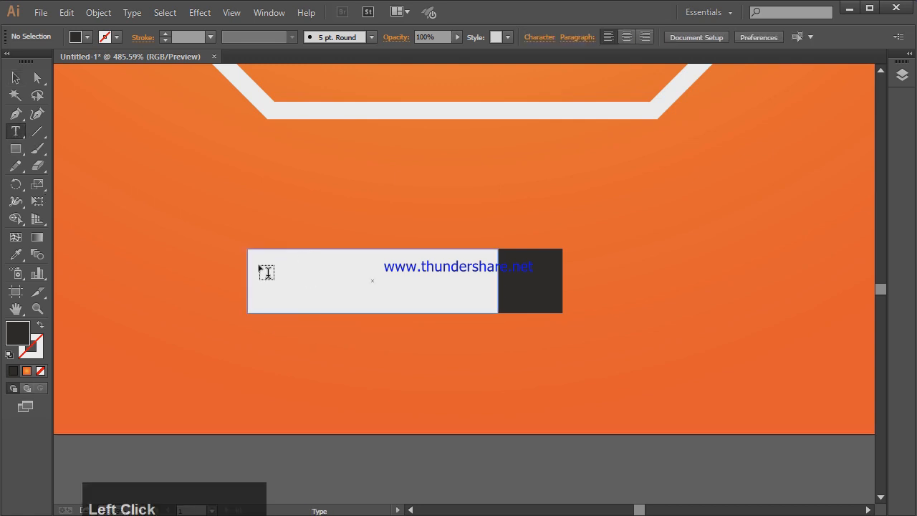
pyautogui.click(259, 286)
pyautogui.write('SHOP NOW')
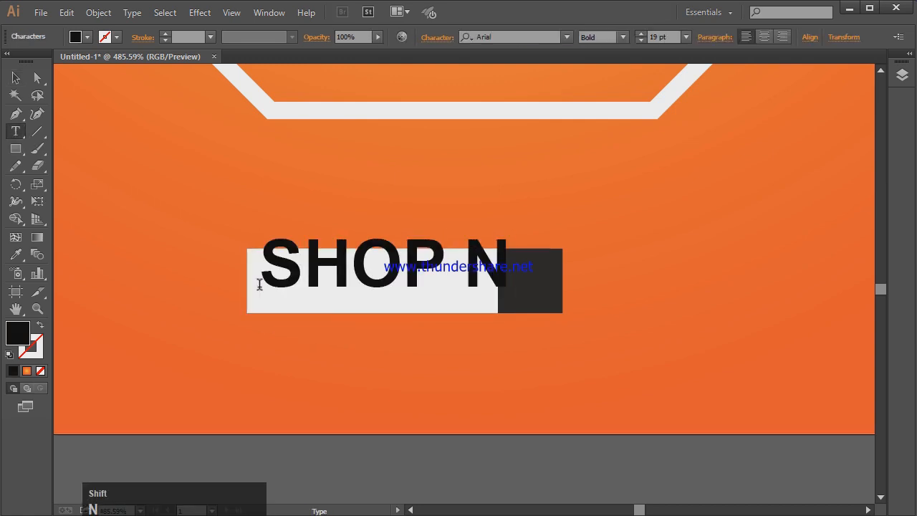
pyautogui.click(85, 42)
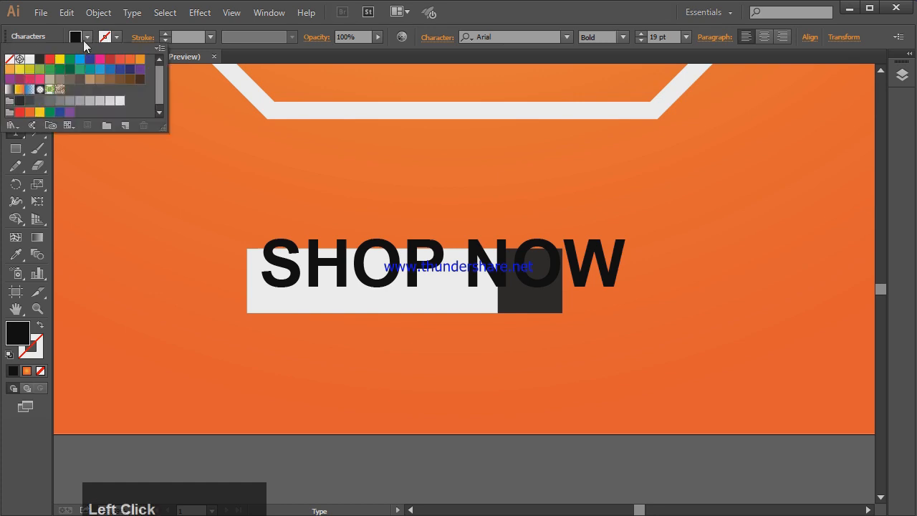
pyautogui.click(123, 203)
pyautogui.click(19, 78)
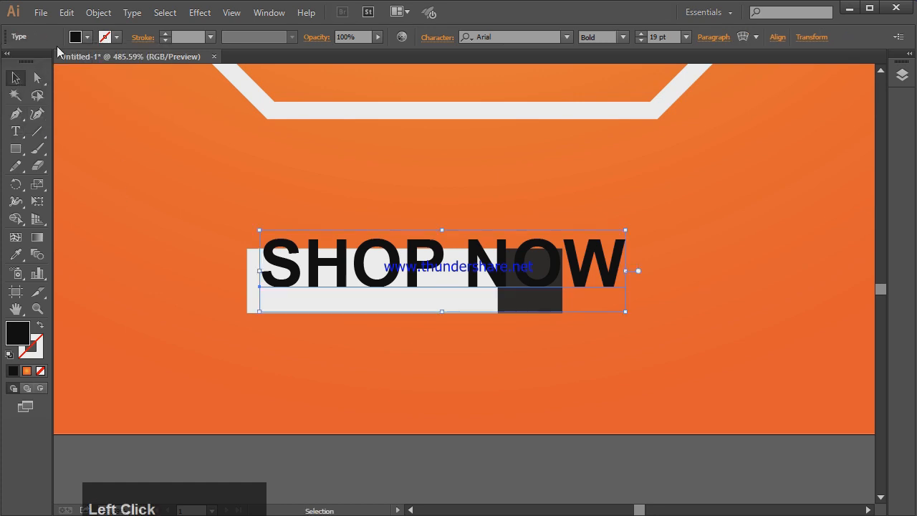
pyautogui.click(87, 36)
pyautogui.click(128, 62)
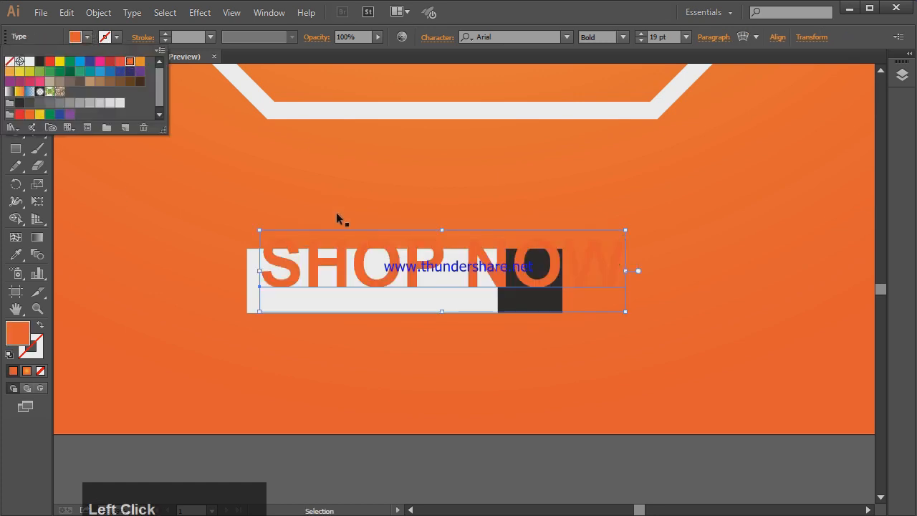
# Step: Scale the SHOP NOW text down to about 9.32 pt and center it on the light rectangle
pyautogui.click(256, 229)
pyautogui.moveTo(255, 228); pyautogui.dragTo(320, 244)
pyautogui.moveTo(450, 269); pyautogui.dragTo(386, 283)
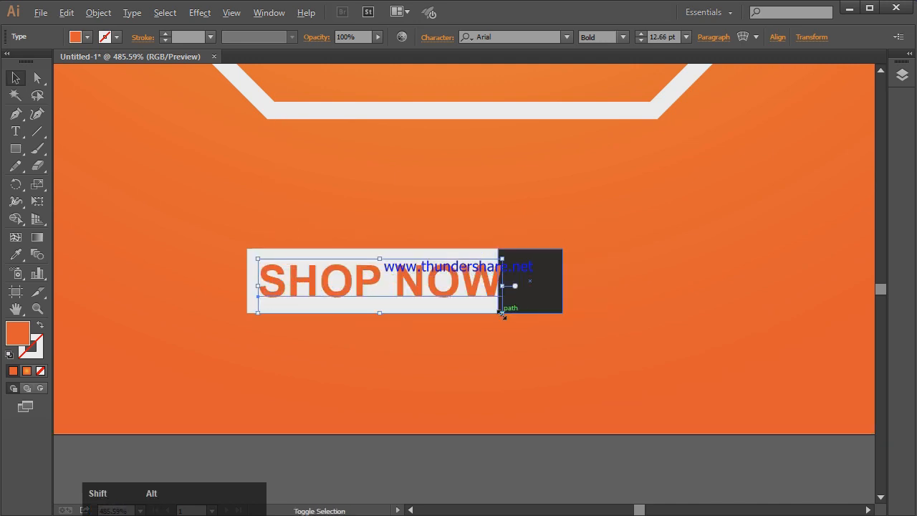
pyautogui.moveTo(502, 313); pyautogui.dragTo(427, 286)
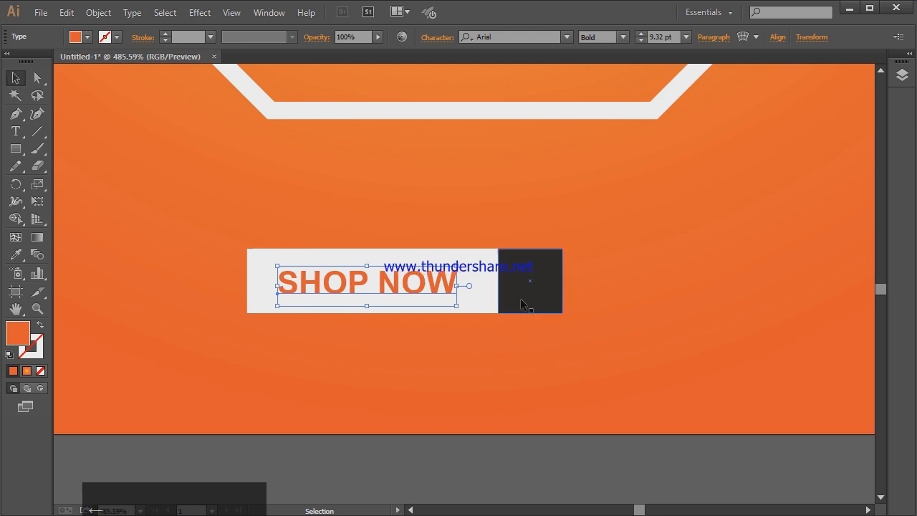
pyautogui.click(516, 472)
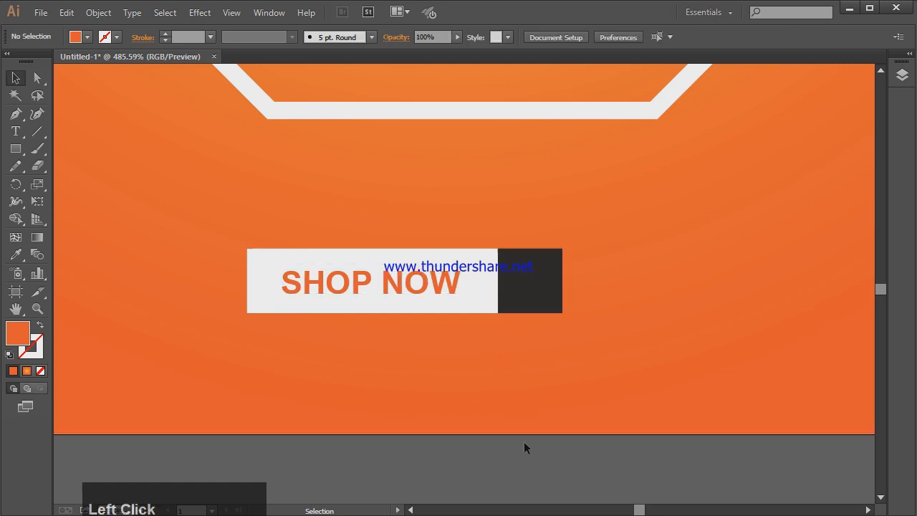
# Step: Create an orange three-point star with radii of 25 px and 50 px over the dark square
pyautogui.click(38, 310)
pyautogui.moveTo(574, 329); pyautogui.dragTo(573, 329)
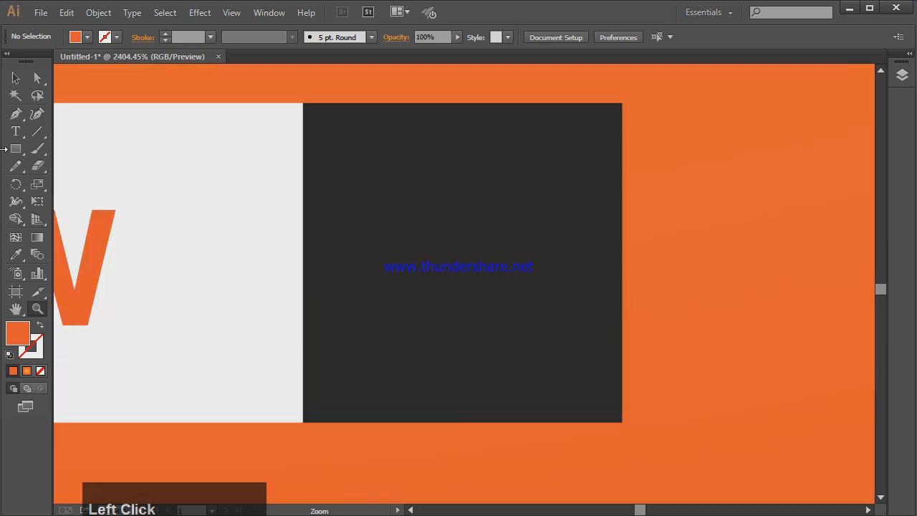
pyautogui.rightClick(15, 150)
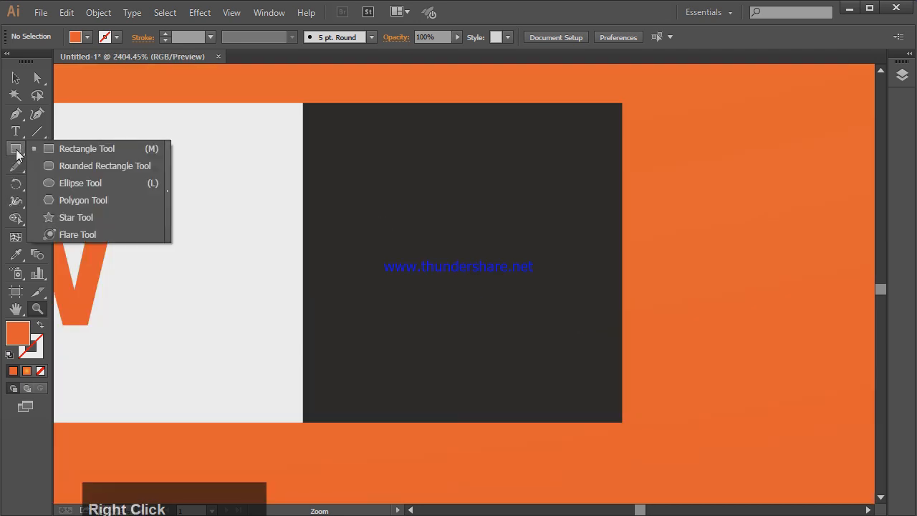
pyautogui.click(76, 219)
pyautogui.click(504, 282)
pyautogui.doubleClick(457, 278)
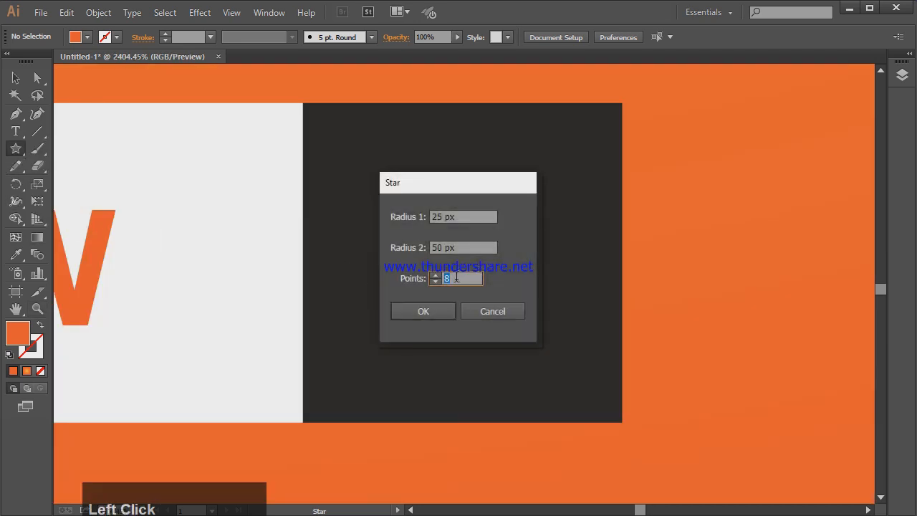
pyautogui.click(399, 309)
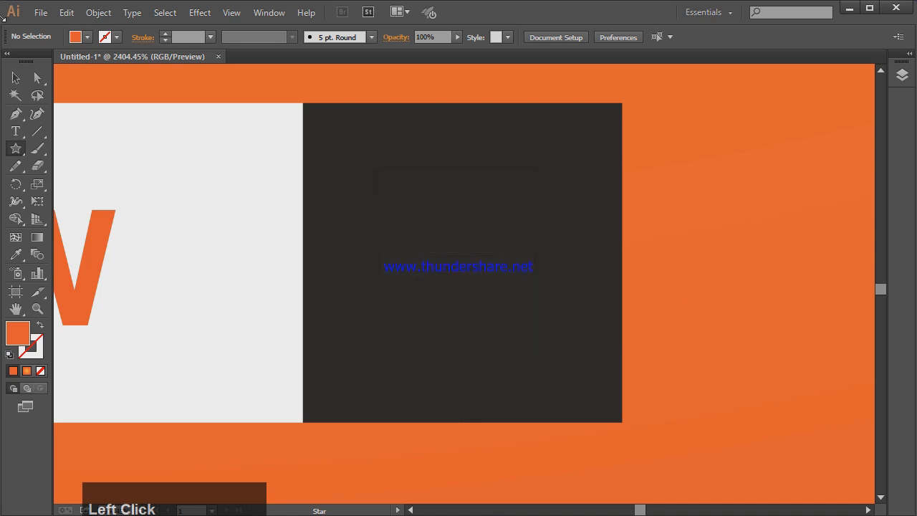
pyautogui.hotkey('ctrl', '-')
pyautogui.hotkey('ctrl', '-')
pyautogui.hotkey('ctrl', '-')
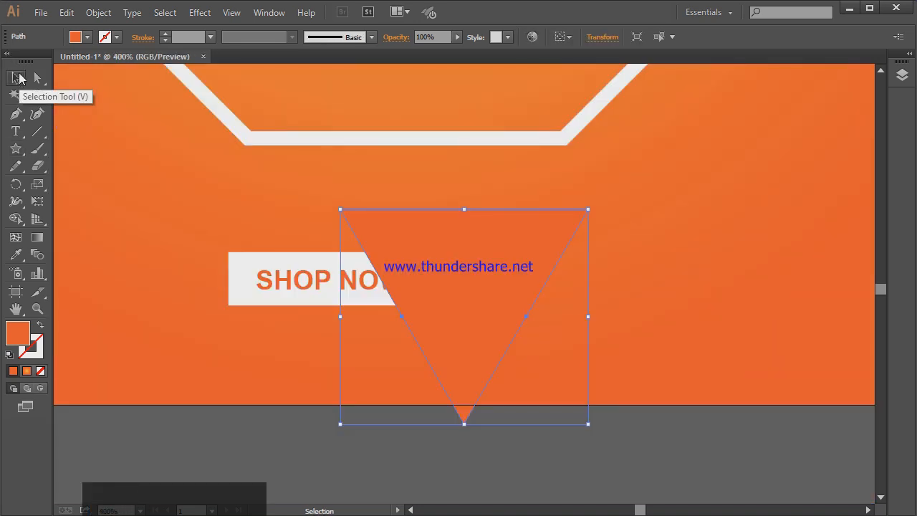
# Step: Shrink the orange triangle to less than half the dark square's width and place it in the square's upper part
pyautogui.click(17, 77)
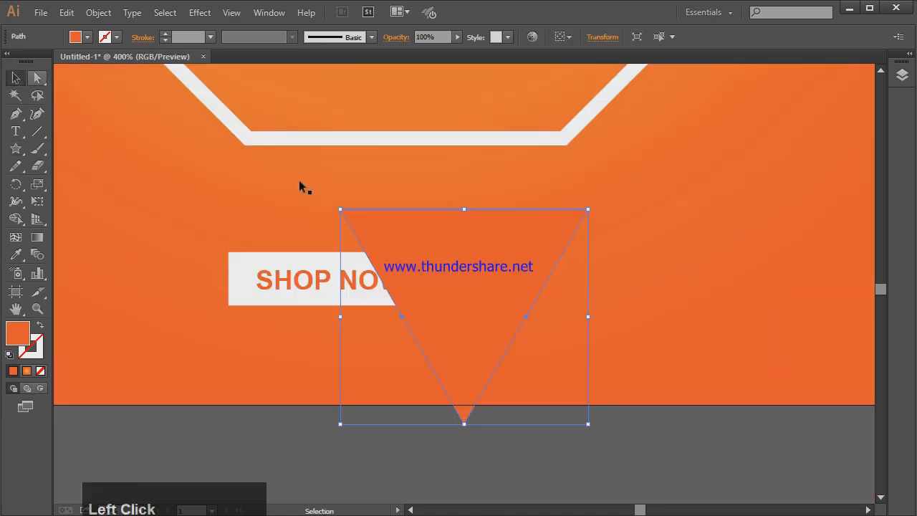
pyautogui.moveTo(341, 209); pyautogui.dragTo(455, 260)
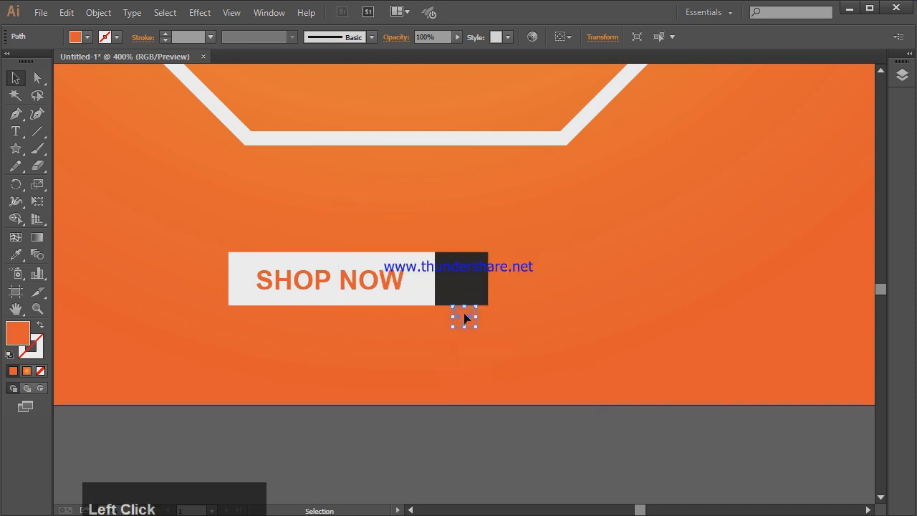
pyautogui.moveTo(467, 320); pyautogui.dragTo(464, 272)
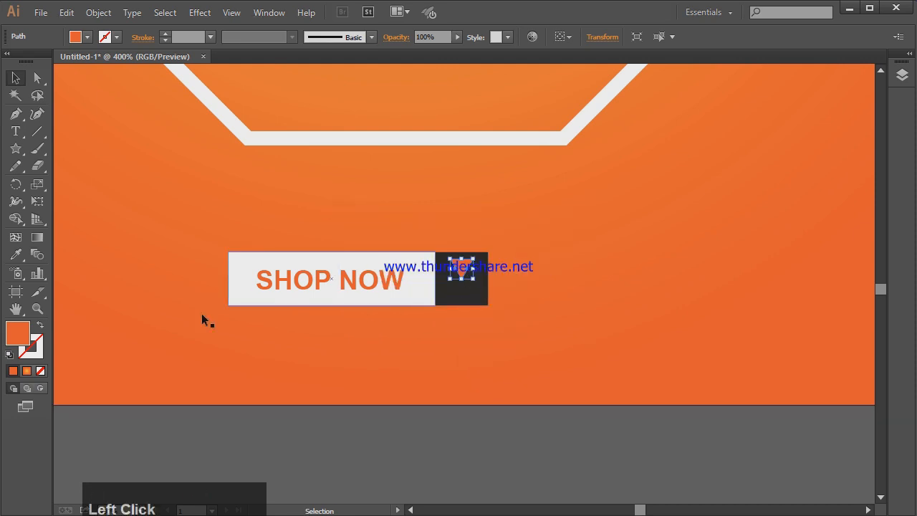
pyautogui.click(38, 309)
pyautogui.moveTo(504, 297); pyautogui.dragTo(545, 276)
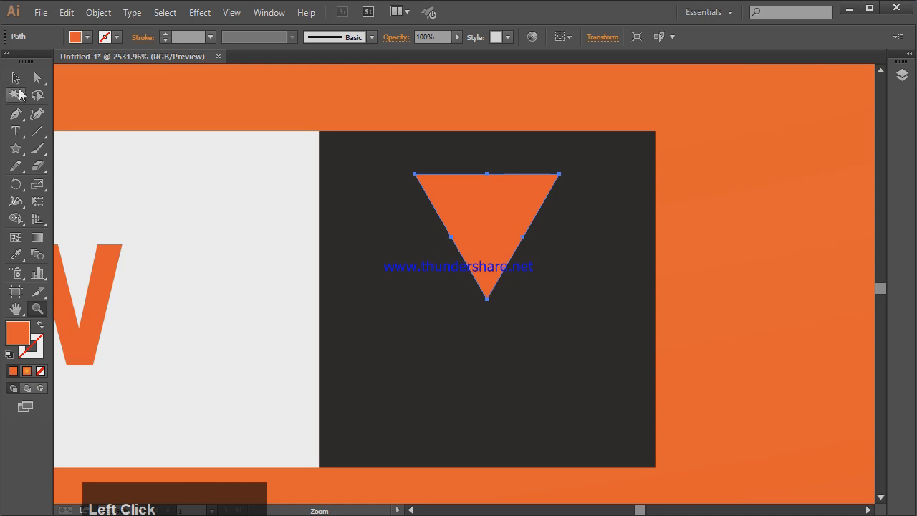
# Step: Rotate the orange triangle to point right and center it in the dark square beside SHOP NOW
pyautogui.click(16, 77)
pyautogui.moveTo(563, 176); pyautogui.dragTo(402, 144)
pyautogui.moveTo(470, 235); pyautogui.dragTo(503, 303)
pyautogui.click(684, 268)
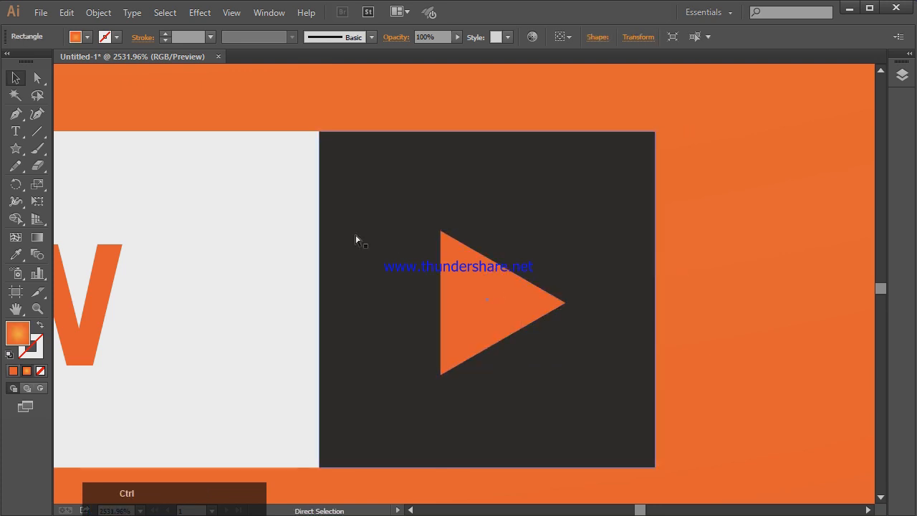
# Step: Check the whole promotion layout with the SHOP NOW button in place on the artboard
pyautogui.hotkey('ctrl', '-')
pyautogui.hotkey('ctrl', '-')
pyautogui.hotkey('ctrl', '-')
pyautogui.hotkey('ctrl', '-')
pyautogui.hotkey('ctrl', '-')
pyautogui.hotkey('ctrl', '-')
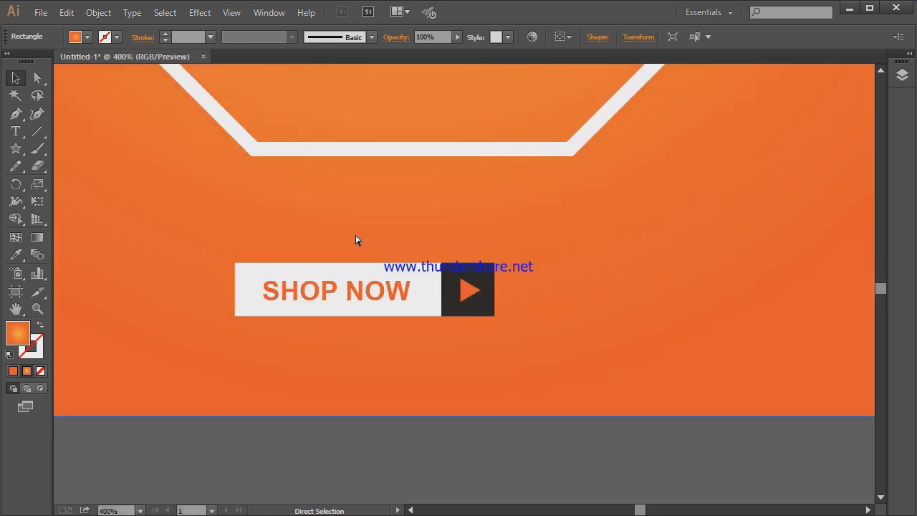
pyautogui.hotkey('ctrl', '-')
pyautogui.hotkey('ctrl', '-')
pyautogui.hotkey('ctrl', '-')
pyautogui.hotkey('ctrl', '-')
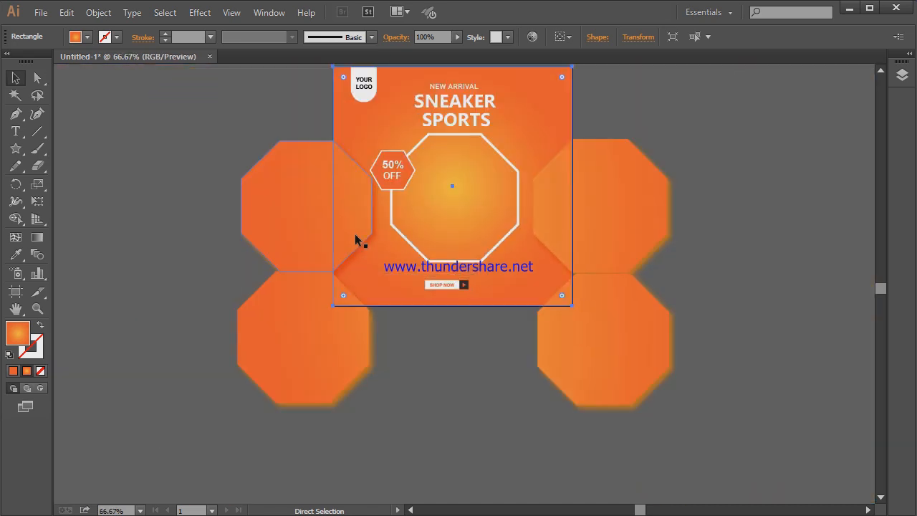
pyautogui.press('v')
pyautogui.scroll(2, 251, 180)
pyautogui.click(267, 157)
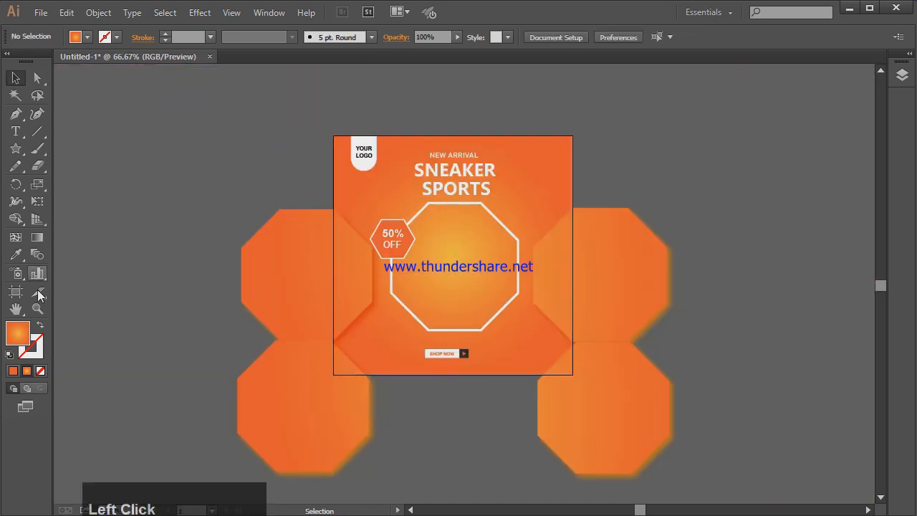
pyautogui.moveTo(316, 121); pyautogui.dragTo(589, 395)
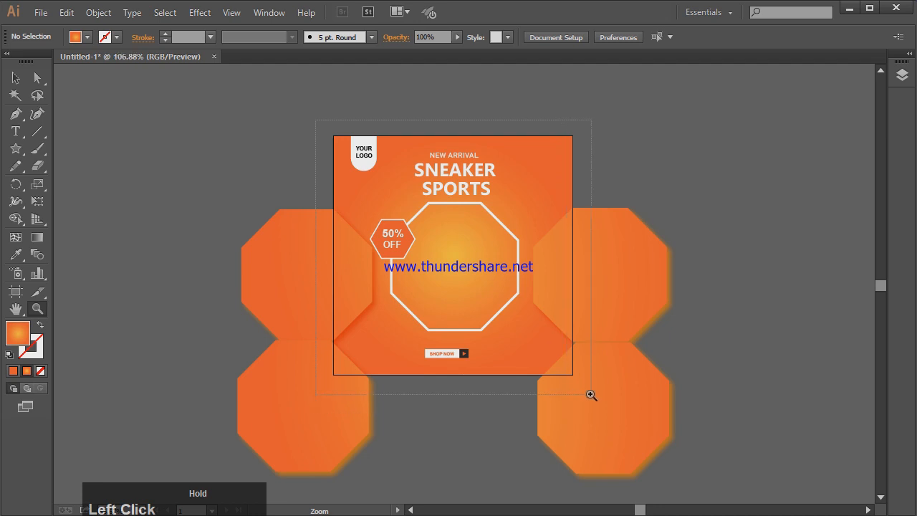
pyautogui.click(16, 79)
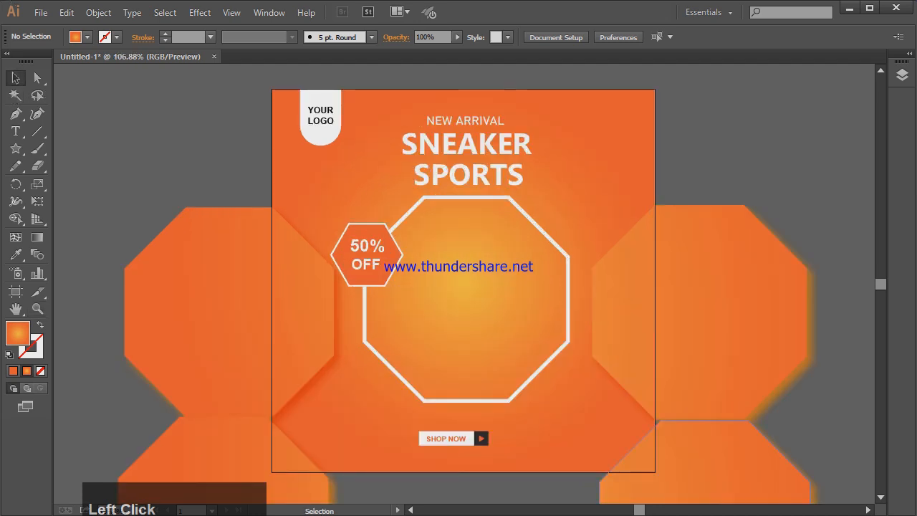
# Step: Bring the Shoes PNG and Social Media Icons images from the Pictures folder in File Explorer into the Illustrator document
pyautogui.hotkey('alt', 'Tab')
pyautogui.moveTo(456, 221)
pyautogui.mouseDown()
pyautogui.moveTo(358, 157)
pyautogui.moveTo(286, 66)
pyautogui.mouseUp()
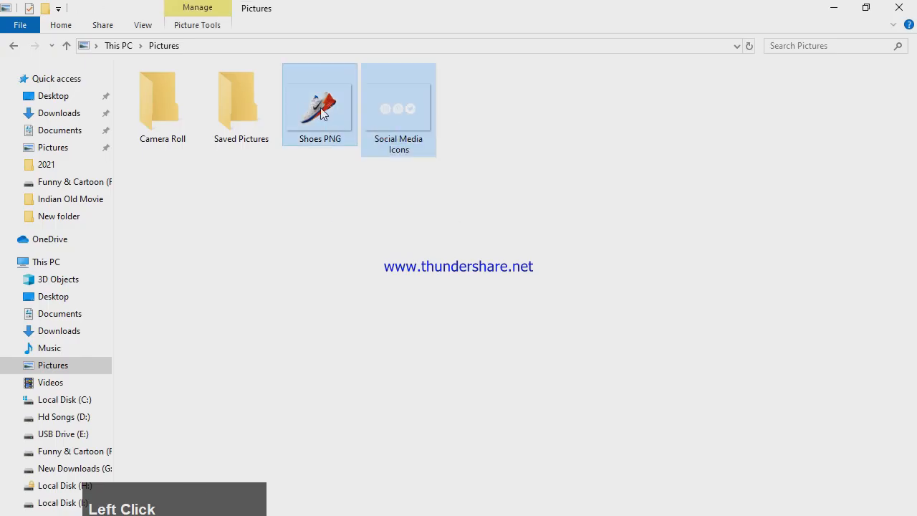
pyautogui.hotkey('alt', 'Tab')
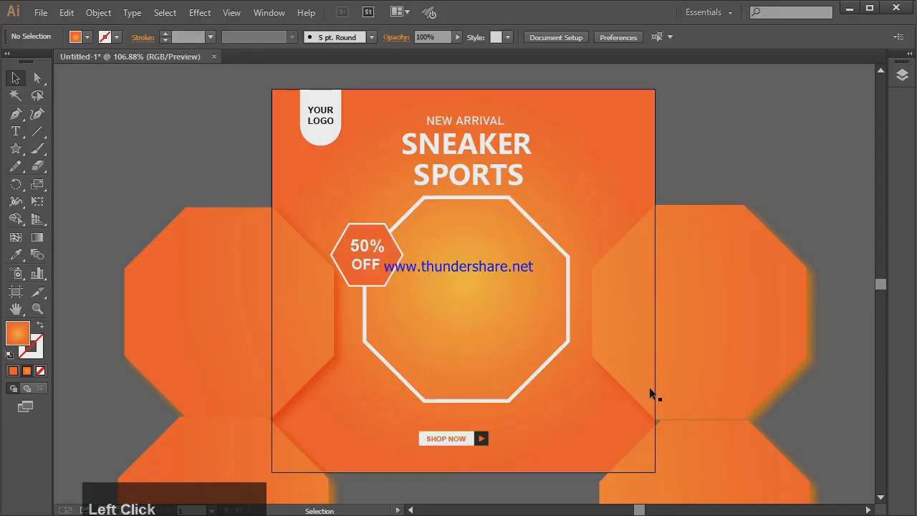
pyautogui.scroll(-13, 730, 397)
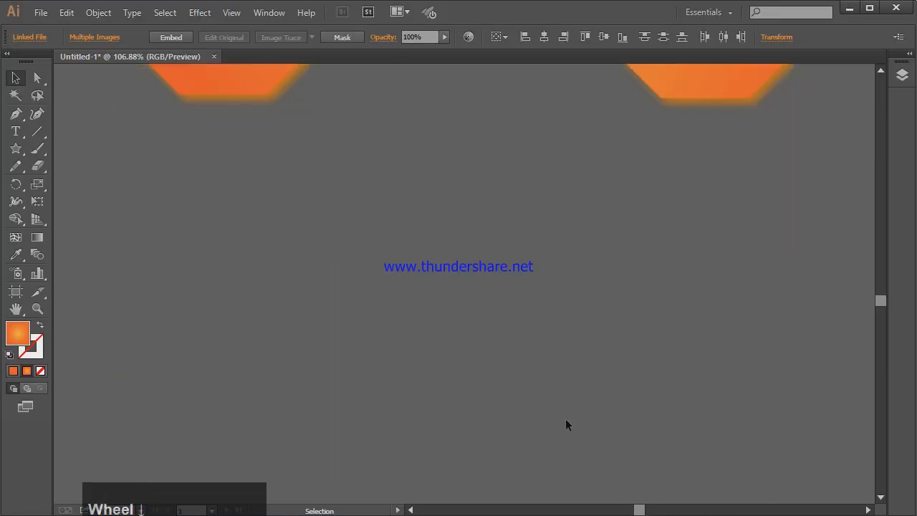
pyautogui.scroll(-2, 566, 419)
pyautogui.press('ctrl')
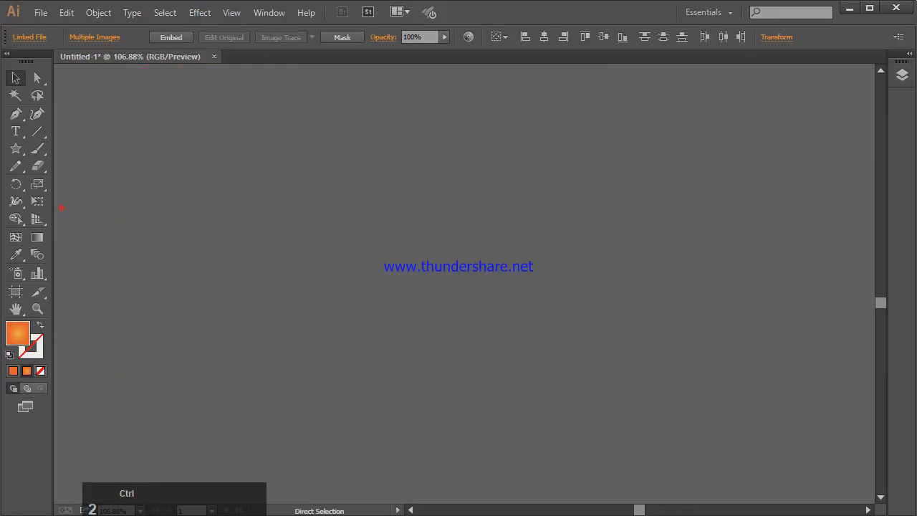
pyautogui.write('Download this images')
pyautogui.press('Return')
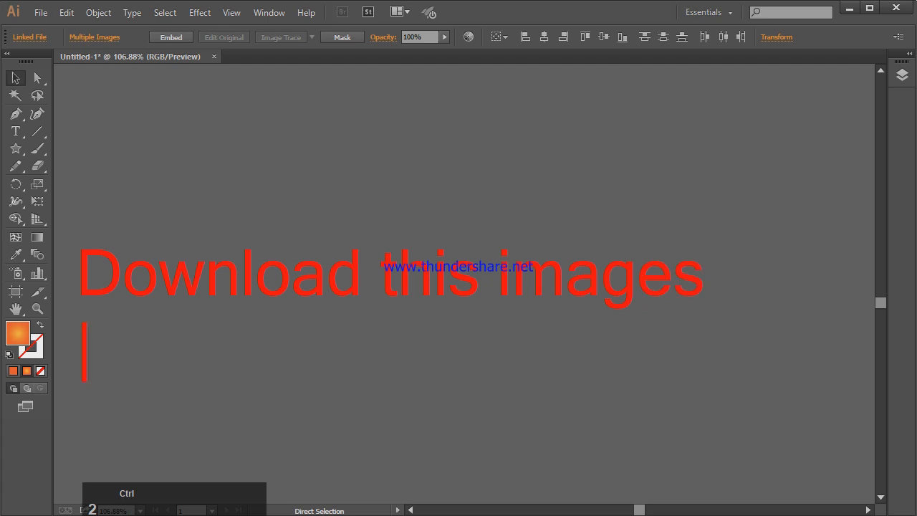
pyautogui.write('from description ink')
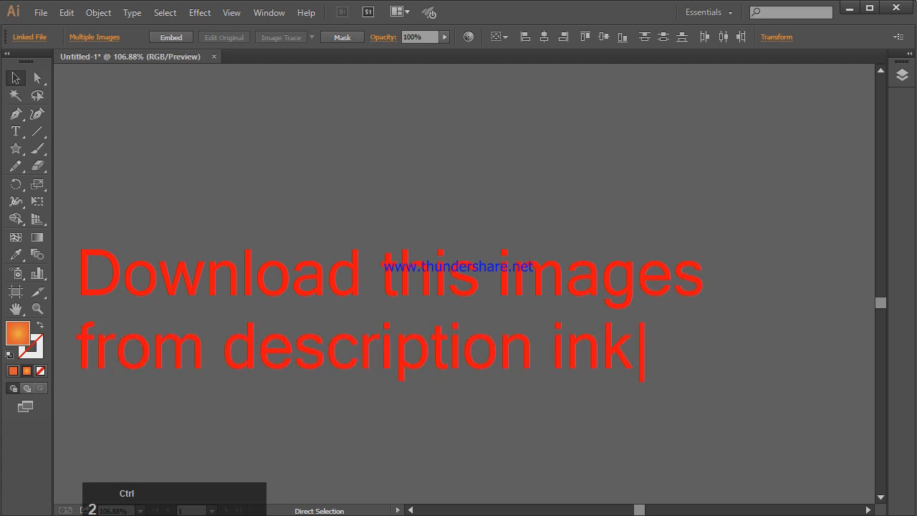
pyautogui.press('BackSpace')
pyautogui.press('BackSpace')
pyautogui.press('BackSpace')
pyautogui.write('link')
pyautogui.press('Escape')
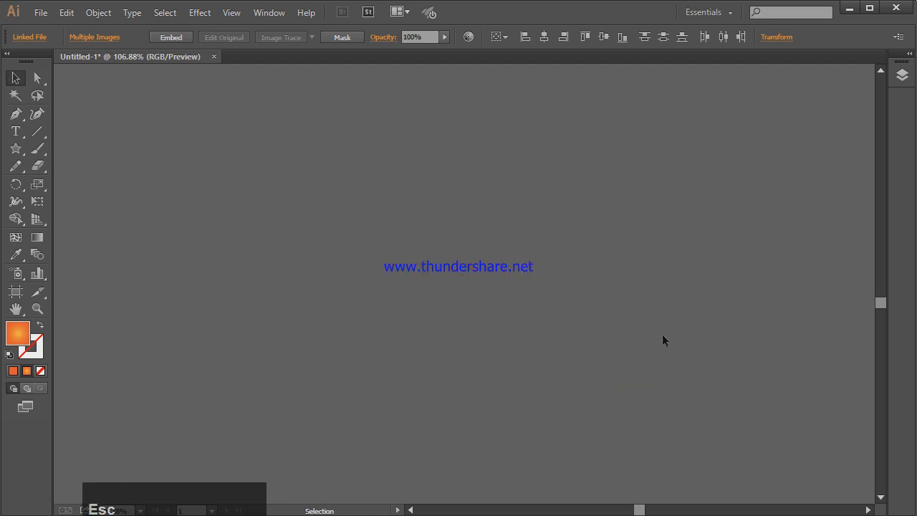
# Step: Embed the placed shoe and social media icon images in the document
pyautogui.scroll(10, 639, 296)
pyautogui.scroll(3, 475, 232)
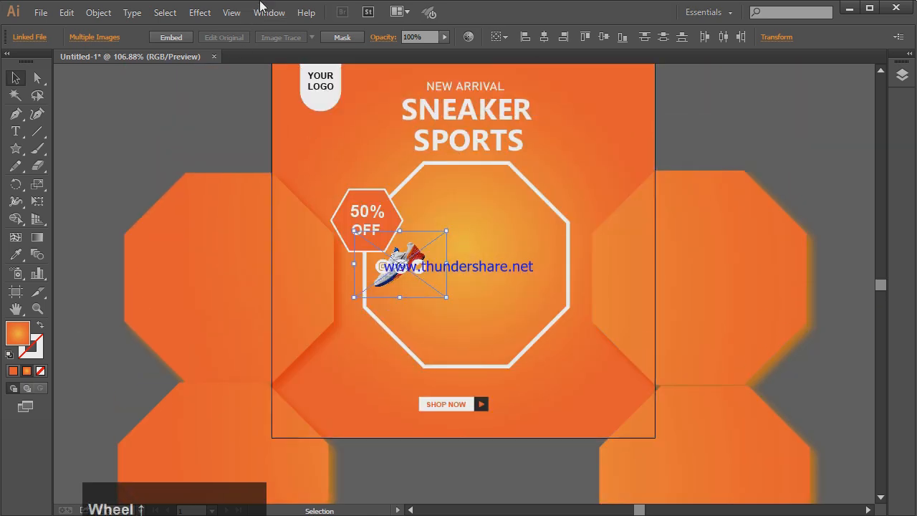
pyautogui.click(179, 40)
pyautogui.click(413, 235)
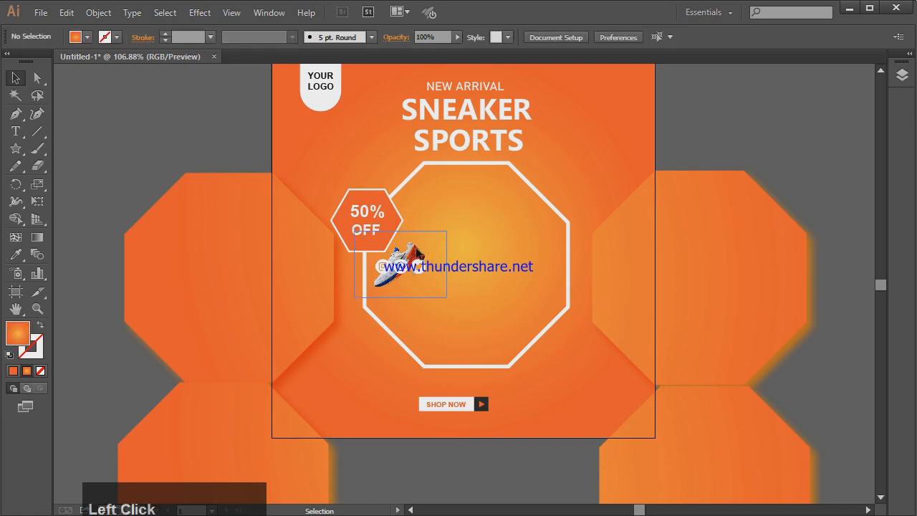
# Step: Move the social media icons to the artboard's upper-right corner, level with the logo tab, and enlarge them slightly
pyautogui.moveTo(416, 248); pyautogui.dragTo(611, 106)
pyautogui.scroll(5, 674, 148)
pyautogui.moveTo(617, 199); pyautogui.dragTo(663, 206)
pyautogui.moveTo(622, 174); pyautogui.dragTo(622, 166)
pyautogui.moveTo(660, 199); pyautogui.dragTo(670, 202)
pyautogui.press('Down')
pyautogui.press('Down')
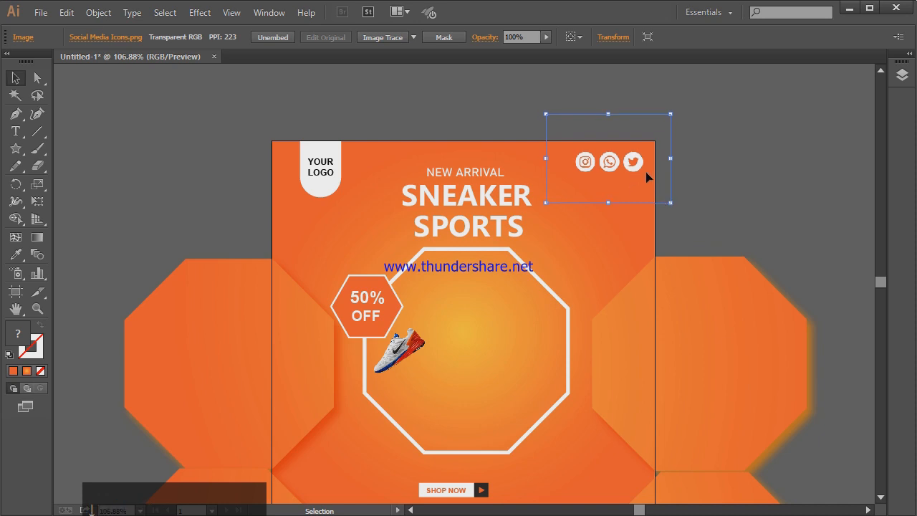
pyautogui.click(701, 179)
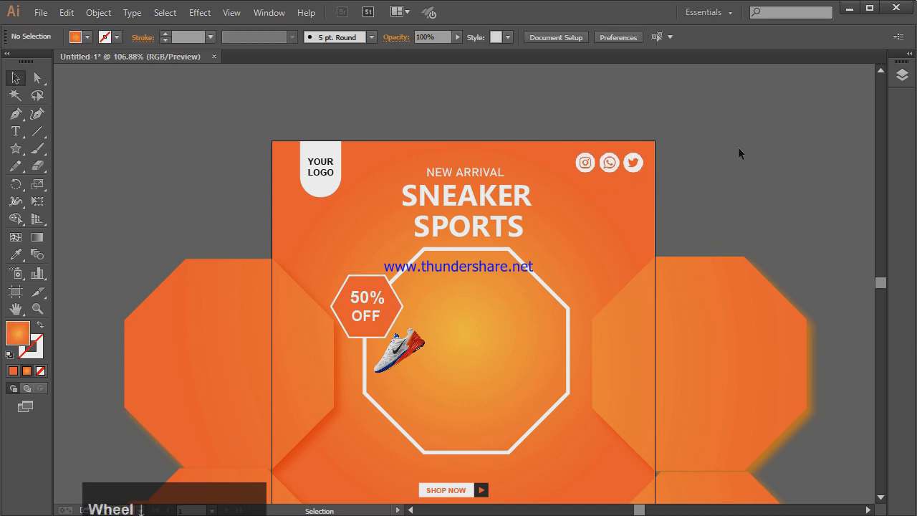
# Step: Enlarge the shoe image to span the white octagon outline and place it over the octagon's middle
pyautogui.scroll(-5, 736, 150)
pyautogui.click(405, 252)
pyautogui.moveTo(446, 214); pyautogui.dragTo(617, 178)
pyautogui.moveTo(418, 244); pyautogui.dragTo(507, 222)
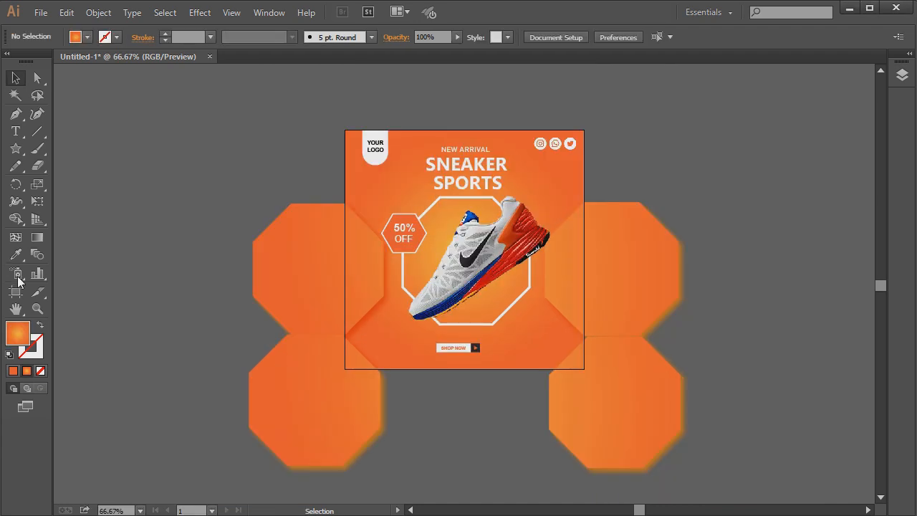
# Step: Scale the shoe image up slightly more and shift it a little left over the octagon
pyautogui.click(37, 309)
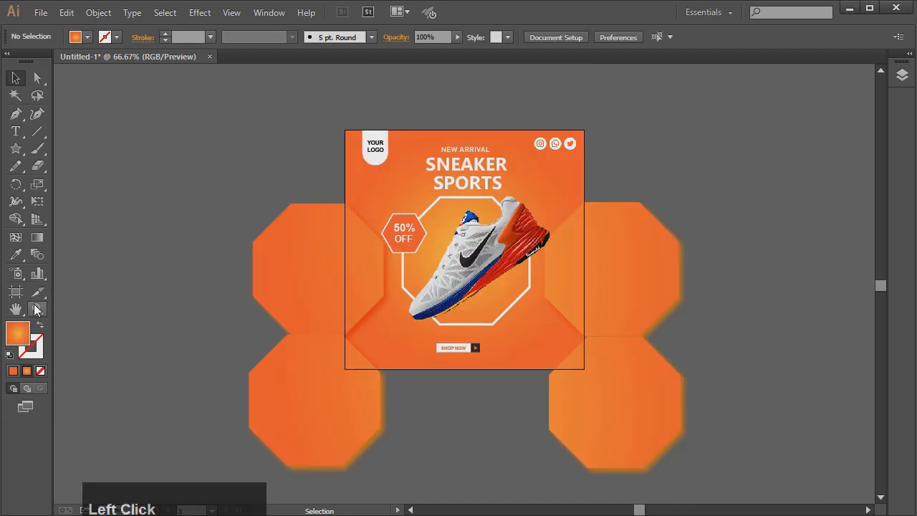
pyautogui.moveTo(348, 160); pyautogui.dragTo(566, 337)
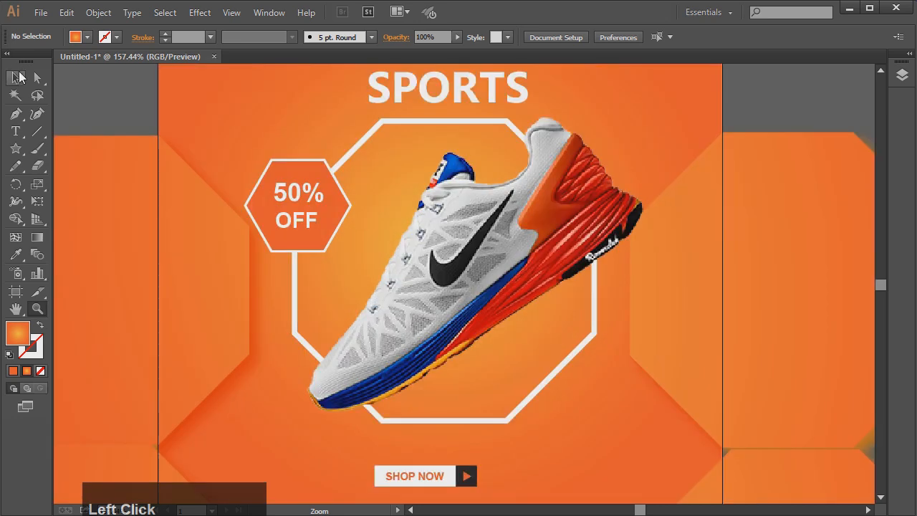
pyautogui.click(15, 77)
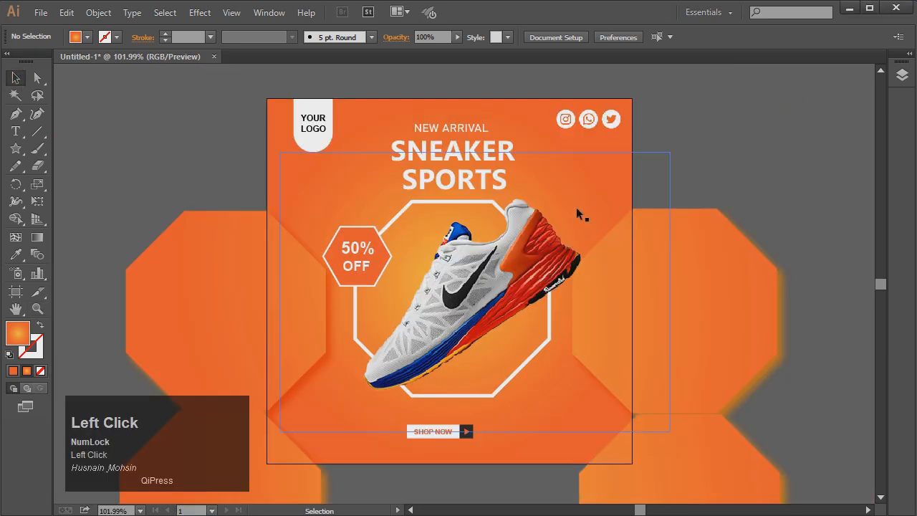
pyautogui.click(543, 249)
pyautogui.moveTo(670, 152); pyautogui.dragTo(684, 145)
pyautogui.click(714, 119)
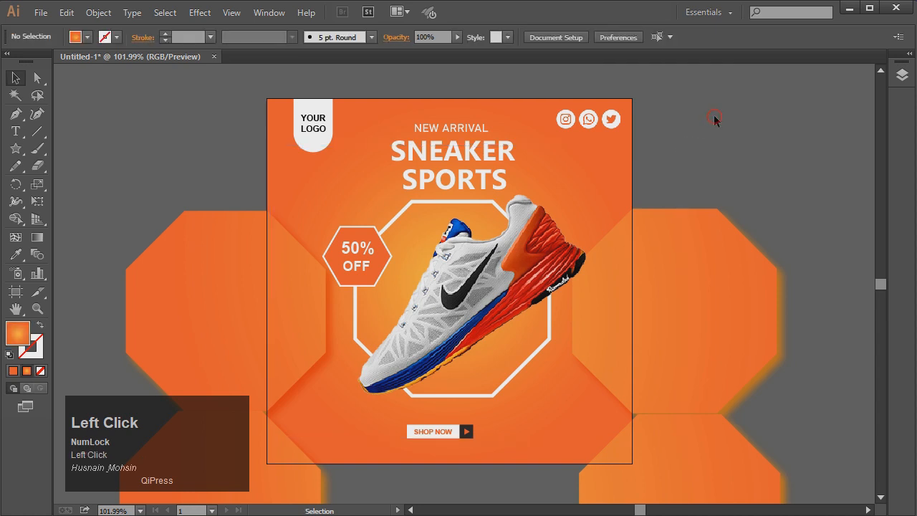
pyautogui.moveTo(571, 225); pyautogui.dragTo(565, 226)
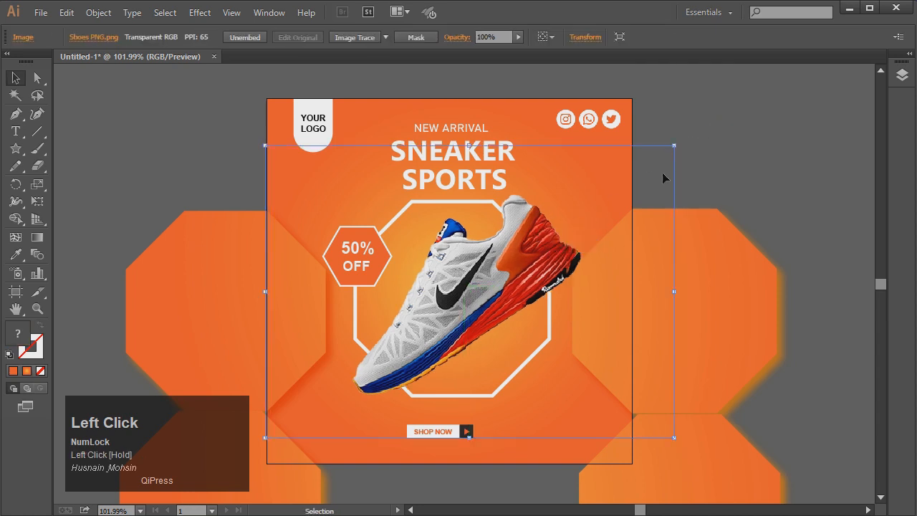
pyautogui.click(781, 115)
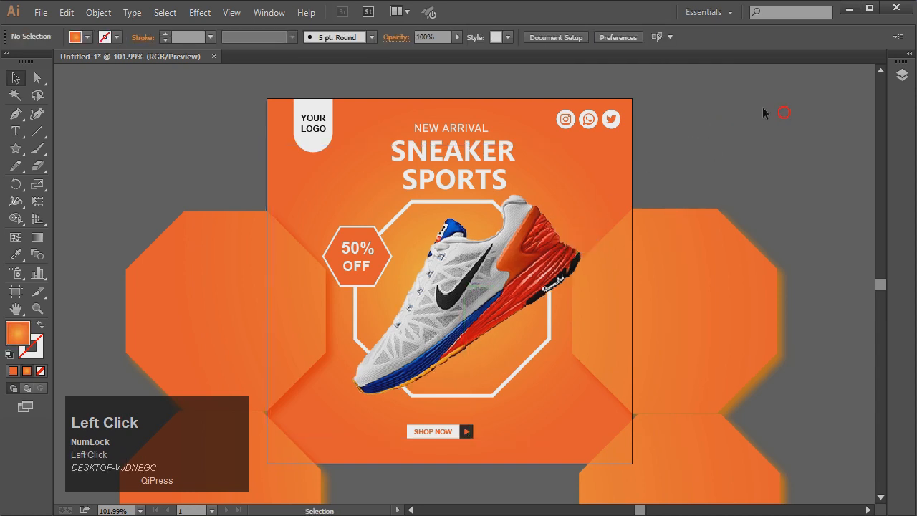
# Step: Draw a 500 x 500 px rectangle covering the whole artboard on top of the artwork
pyautogui.rightClick(17, 148)
pyautogui.click(65, 148)
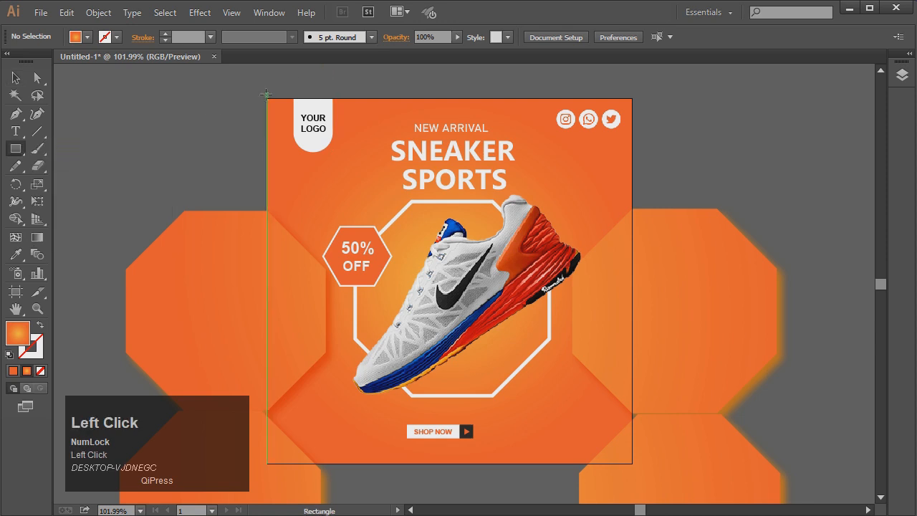
pyautogui.moveTo(266, 98); pyautogui.dragTo(632, 463)
pyautogui.click(16, 81)
pyautogui.click(146, 109)
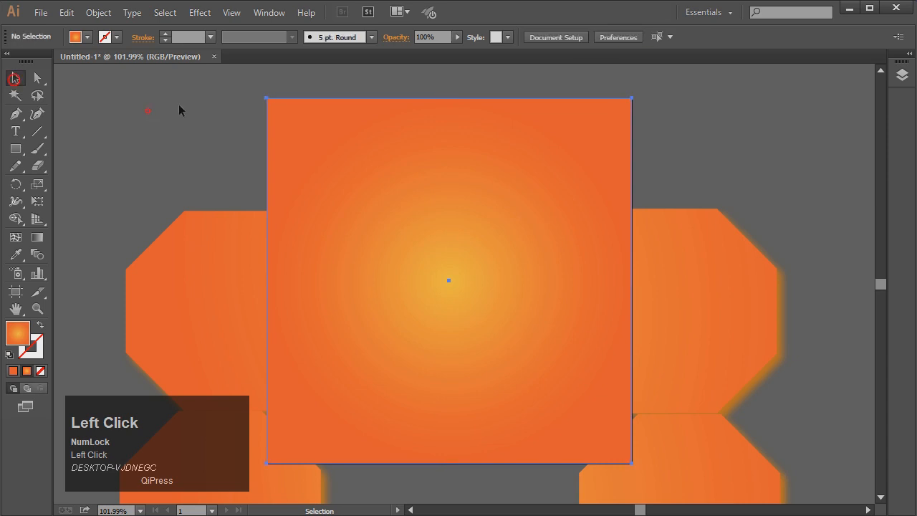
# Step: Make a clipping mask from all the artwork with the top rectangle, trimming the design to the artboard
pyautogui.hotkey('ctrl', 'a')
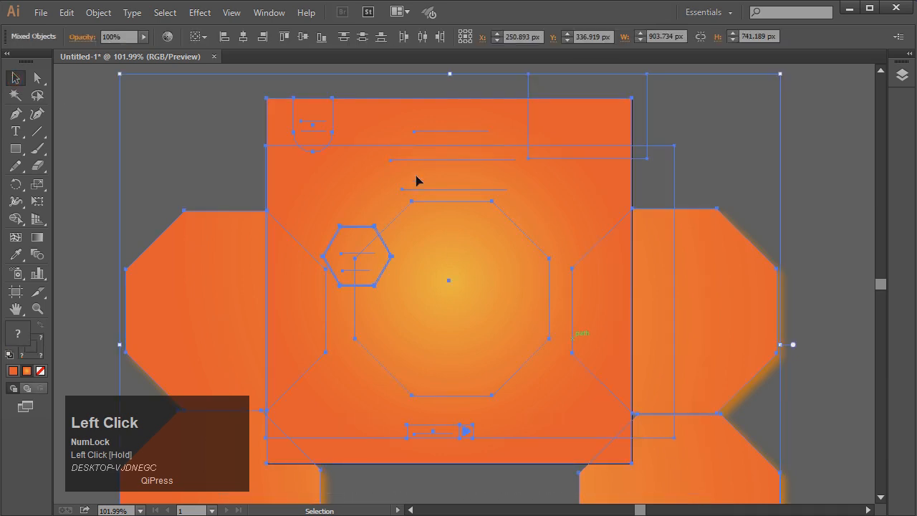
pyautogui.rightClick(321, 86)
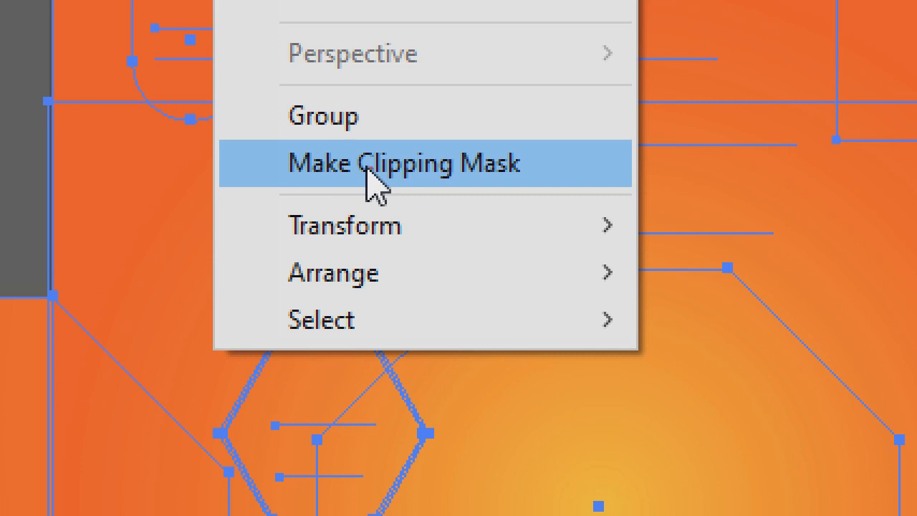
pyautogui.click(374, 166)
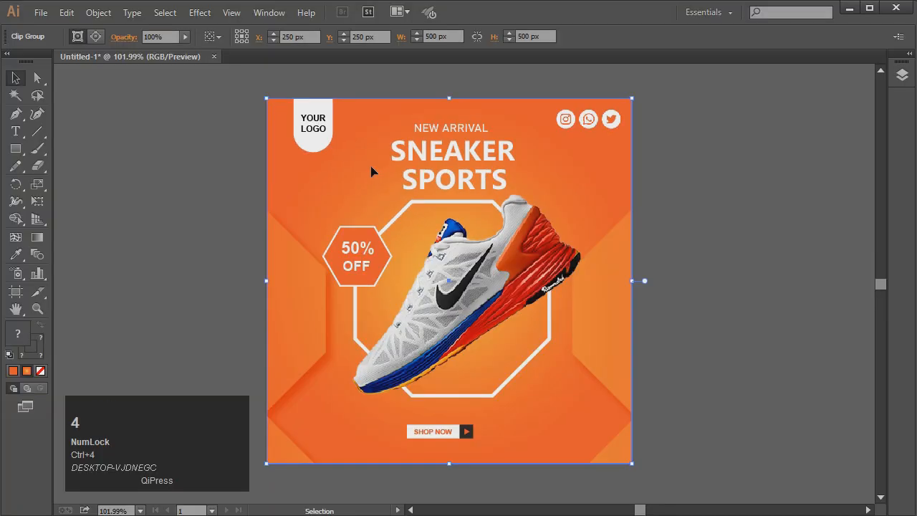
pyautogui.click(218, 172)
pyautogui.click(38, 308)
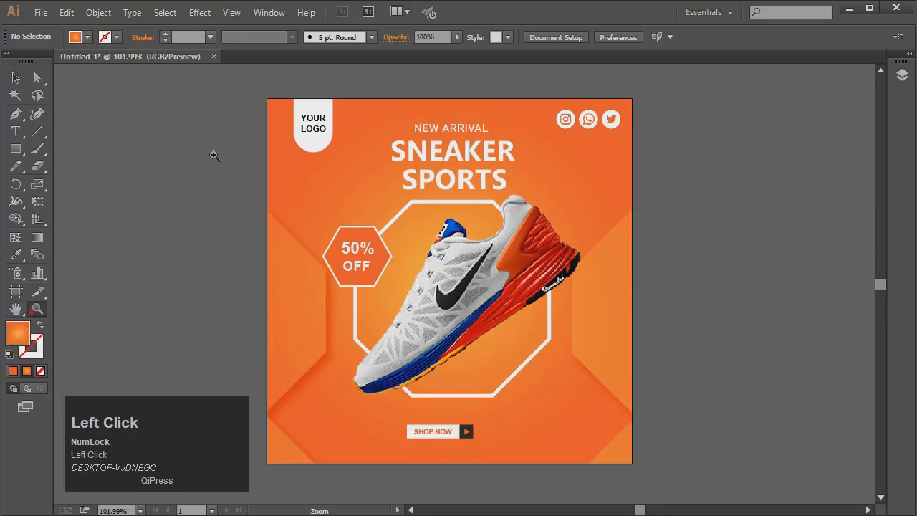
pyautogui.moveTo(256, 88); pyautogui.dragTo(654, 482)
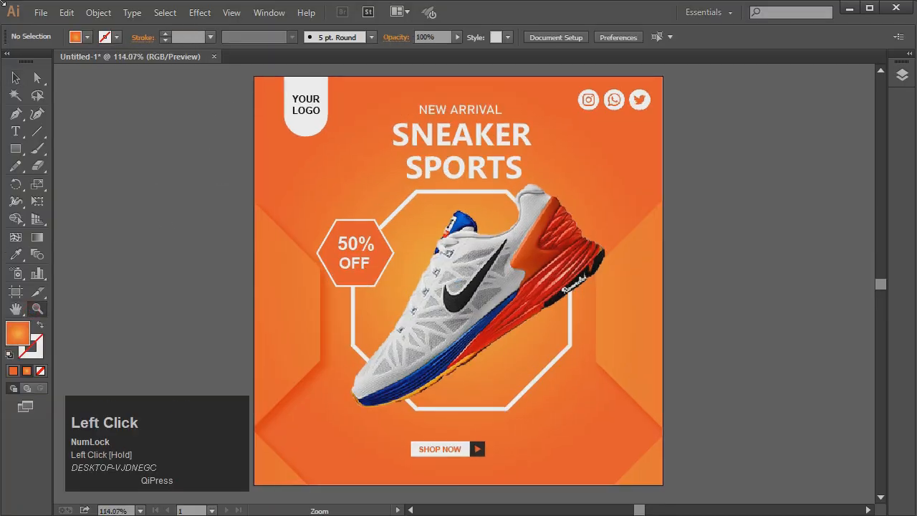
pyautogui.click(16, 74)
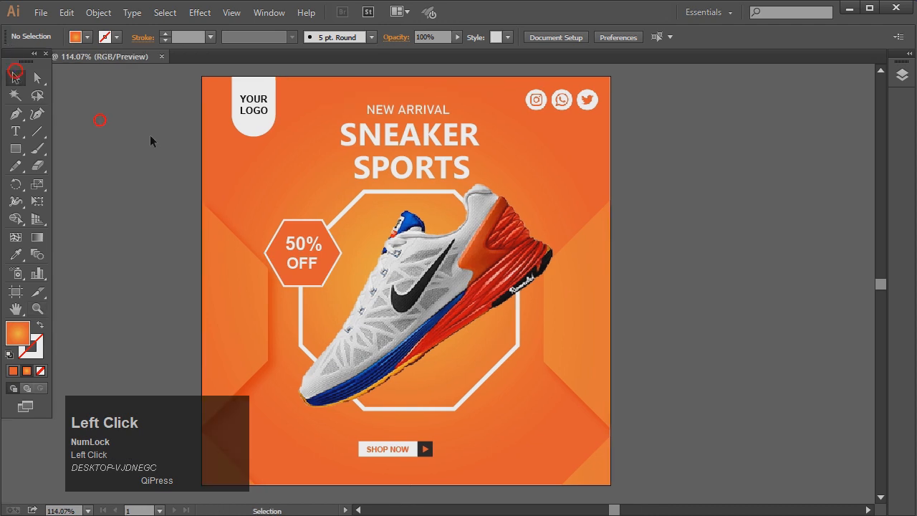
pyautogui.moveTo(358, 510); pyautogui.dragTo(358, 509)
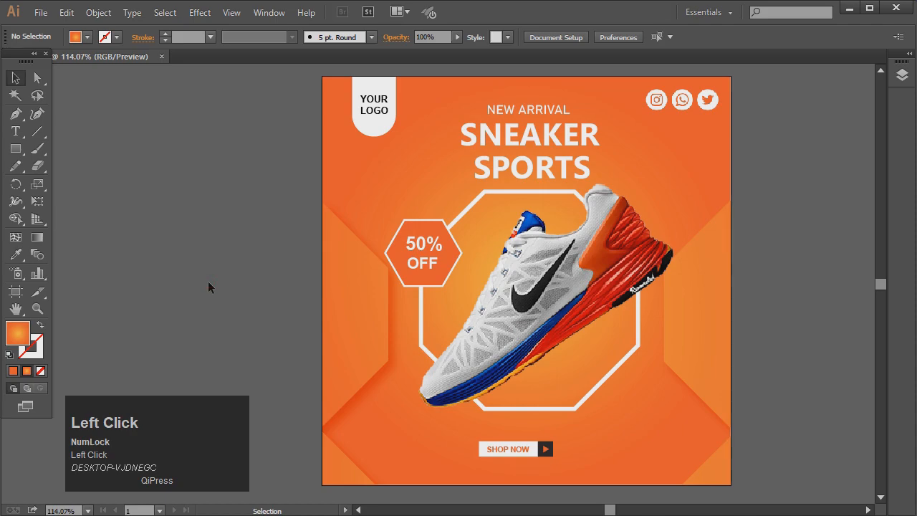